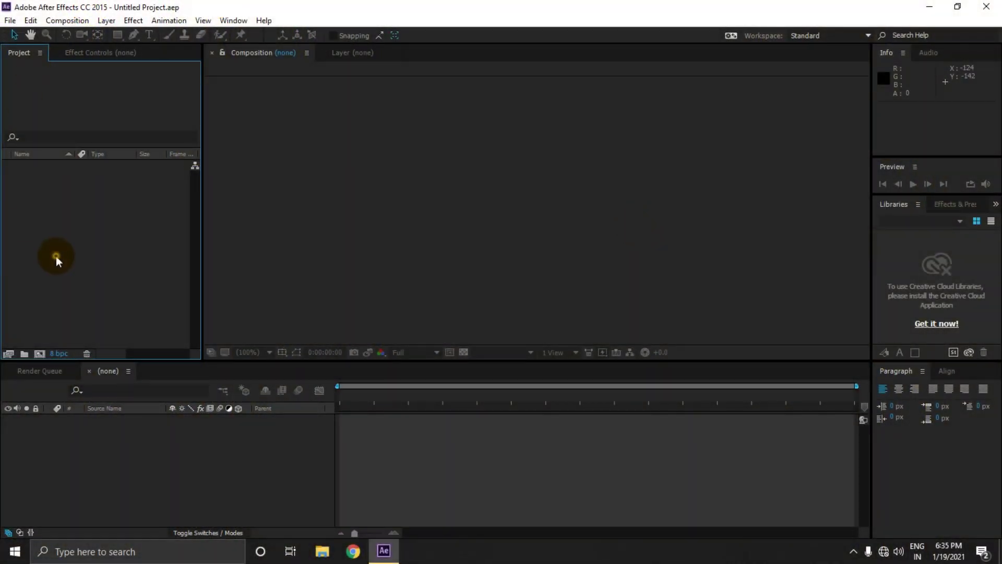
- Import the Black Clover op 11 video and the SOUNDTRACK audio file from the EP02 folder on the Desktop
double_click(56, 254)
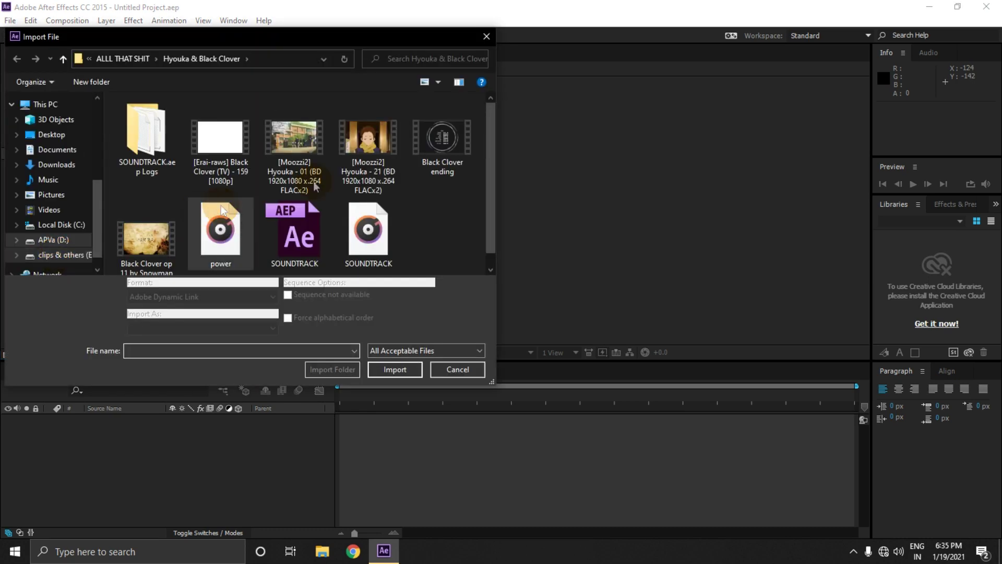
click(58, 164)
click(51, 134)
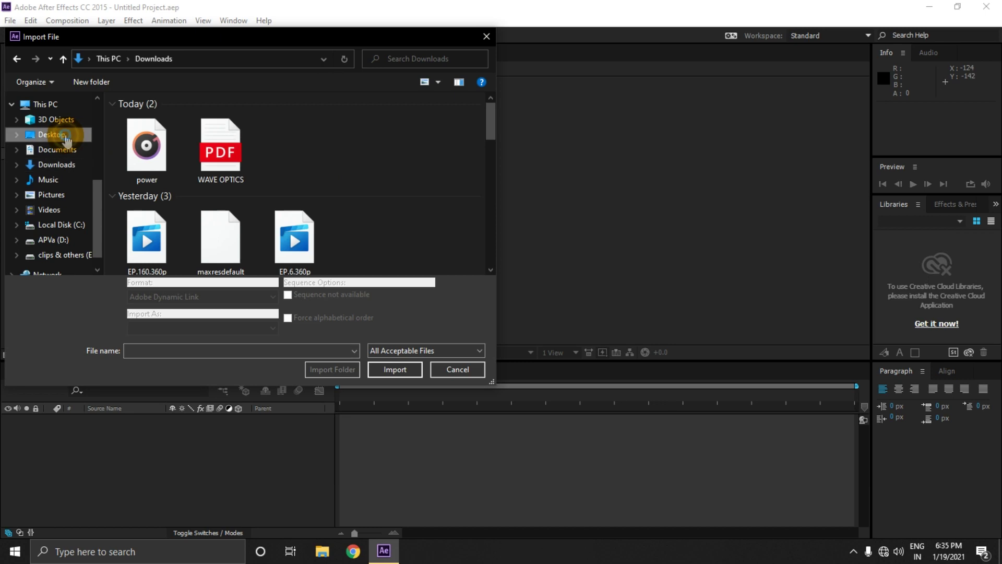
click(222, 122)
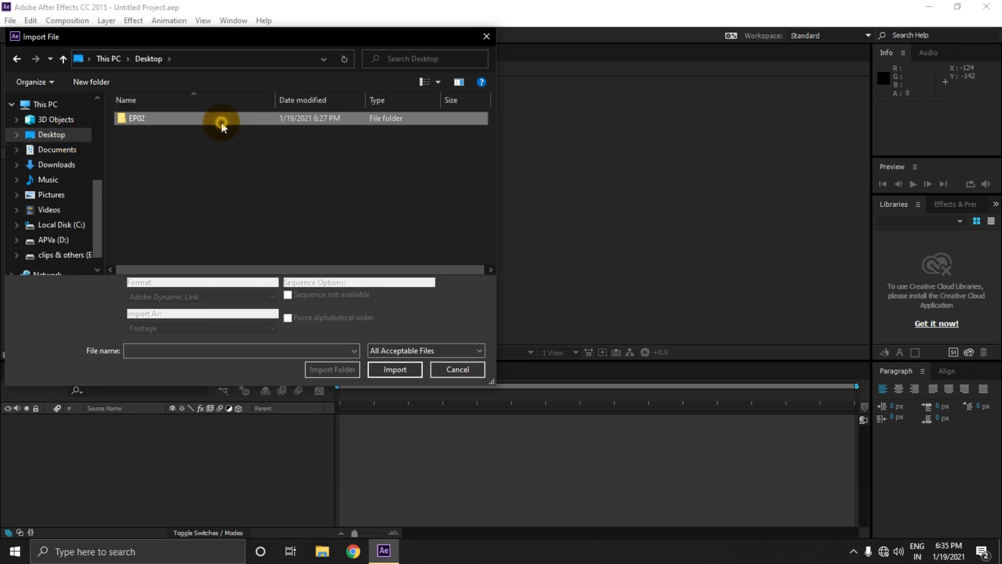
double_click(130, 120)
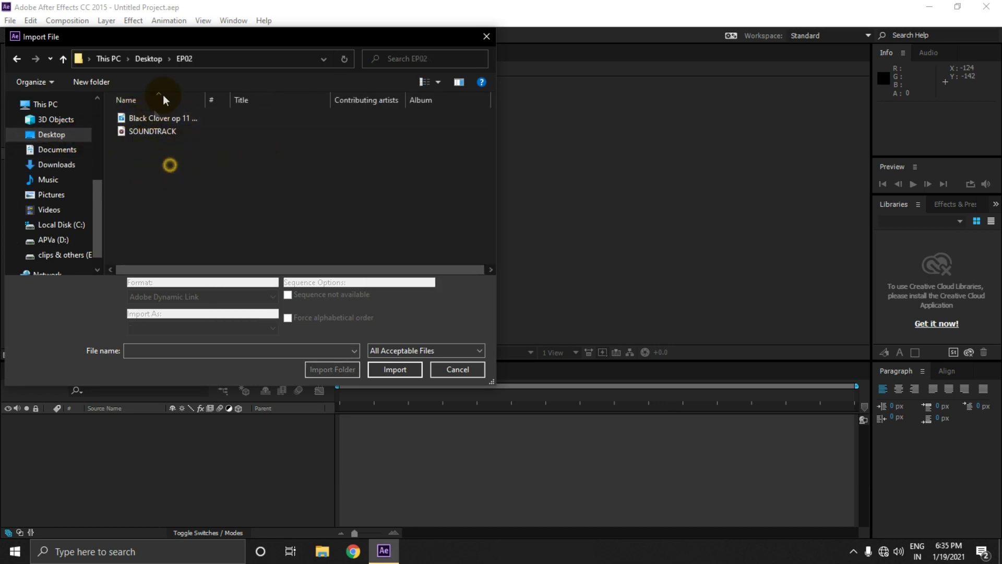
drag(171, 166, 173, 101)
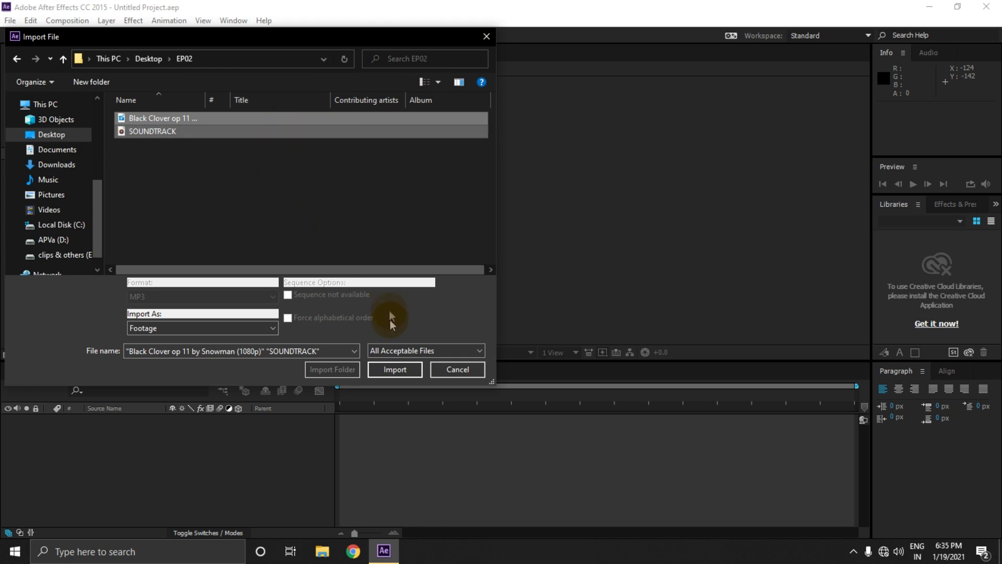
click(395, 370)
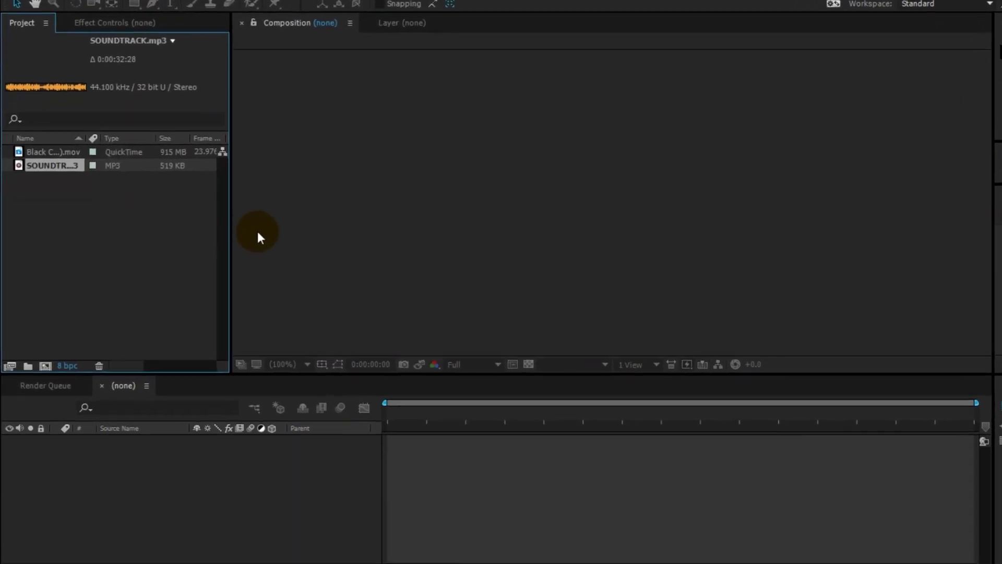
- Create a composition from SOUNDTRACK.mp3 and rename it MAIN
click(128, 238)
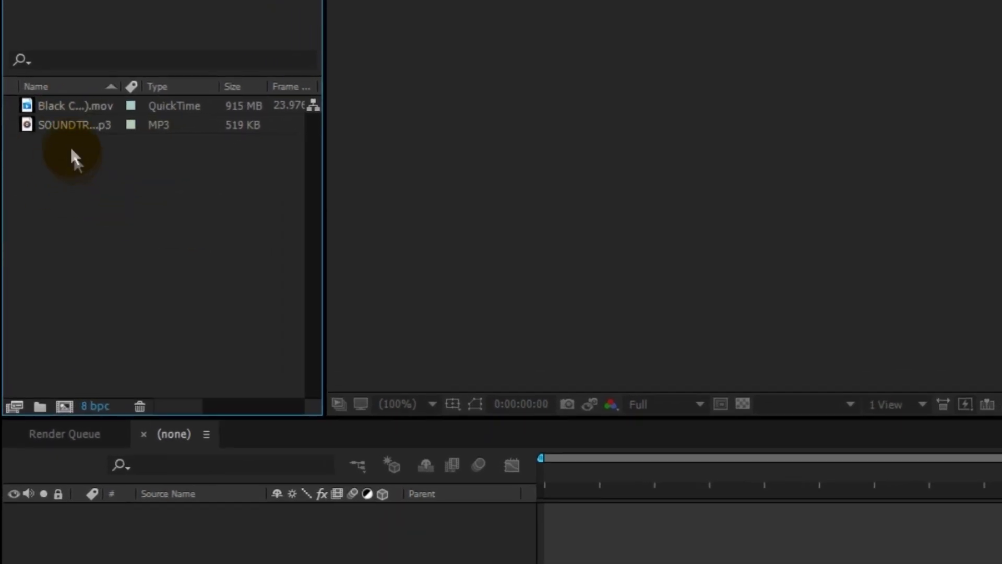
drag(74, 125, 62, 411)
click(83, 130)
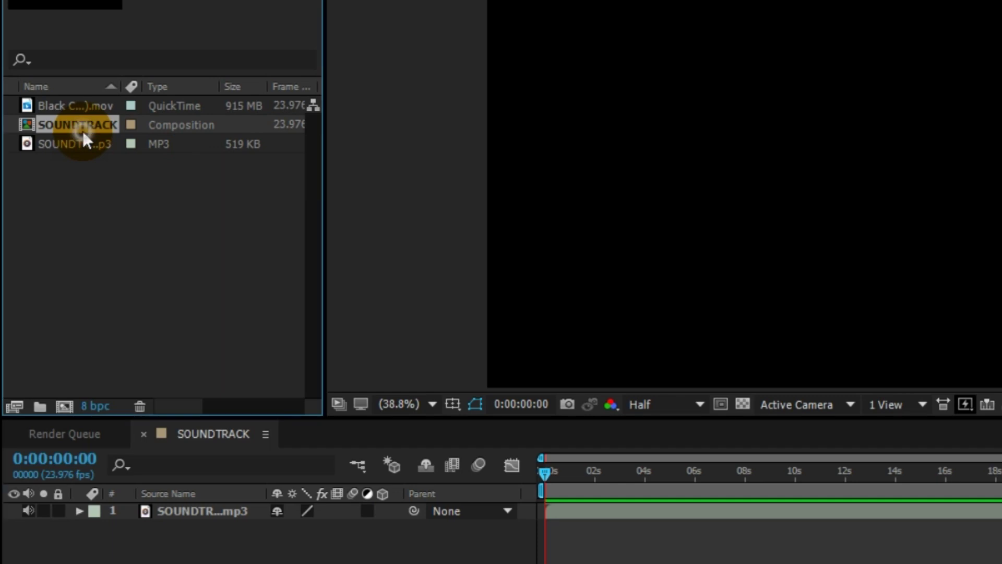
right_click(83, 130)
click(168, 381)
text(MAIN)
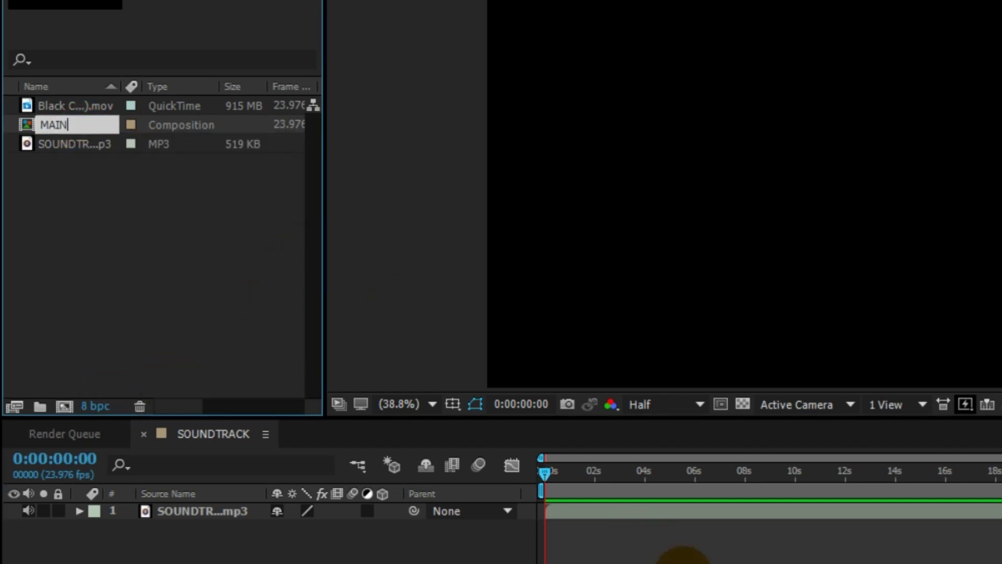
key(Return)
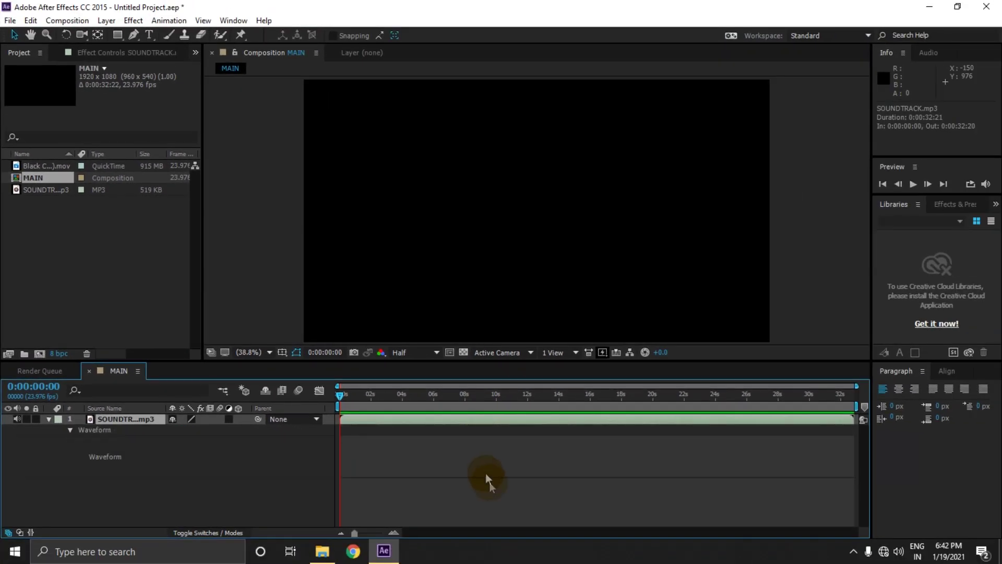
- Reveal the soundtrack layer's waveform and preview a work area running from 0:00:10:03 to 0:00:13:08
key(l)
key(l)
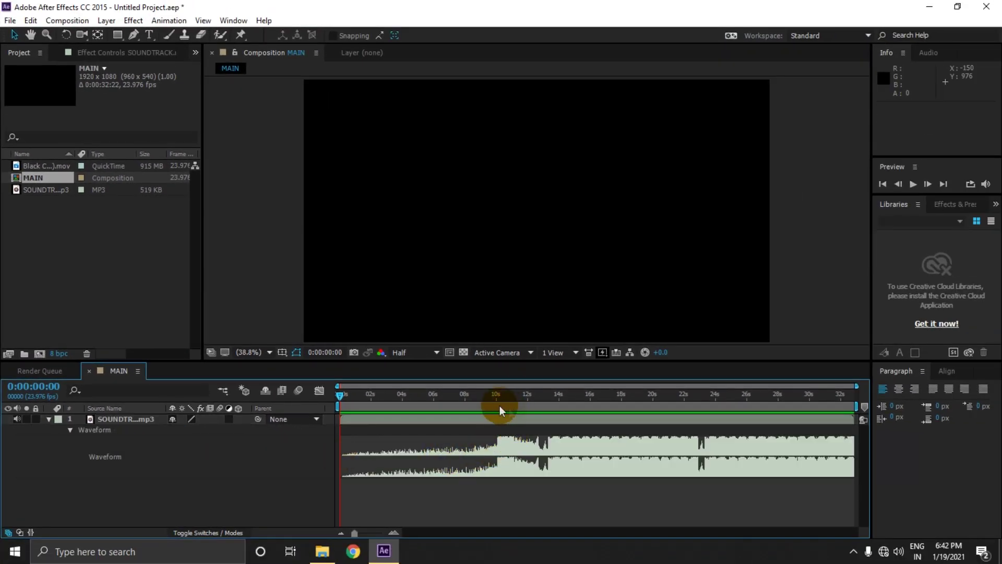
click(394, 532)
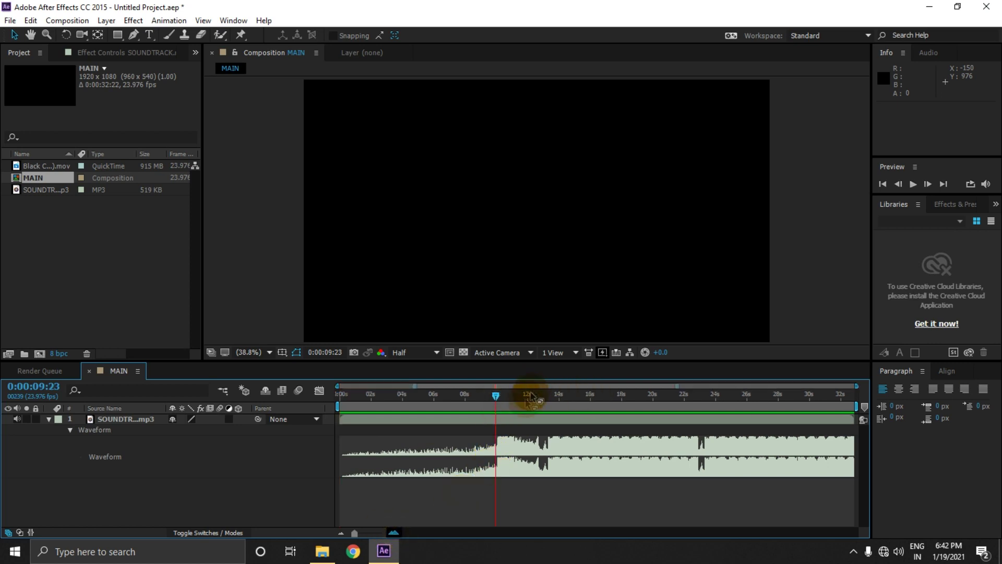
key(equal)
click(506, 394)
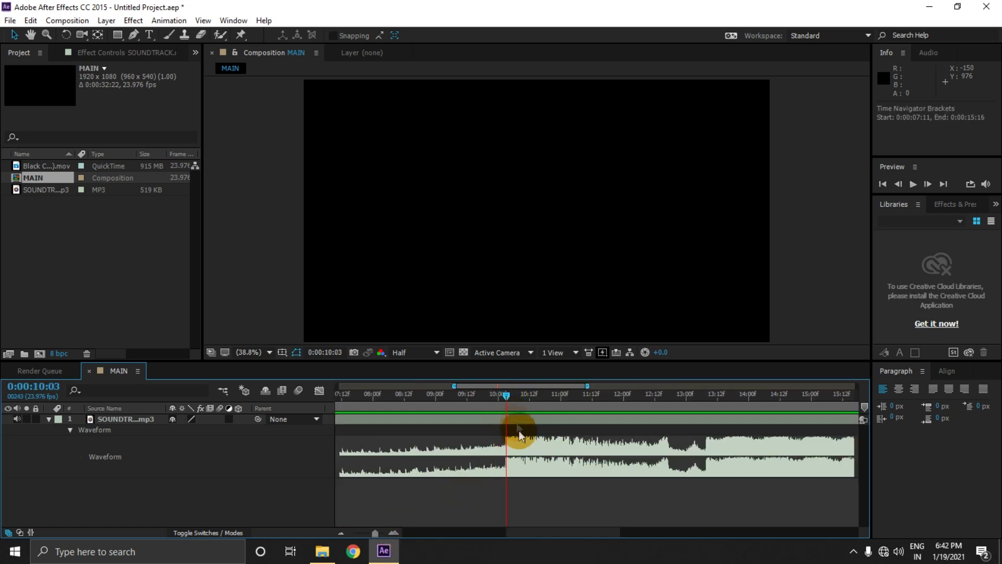
key(b)
click(706, 398)
key(n)
key(space)
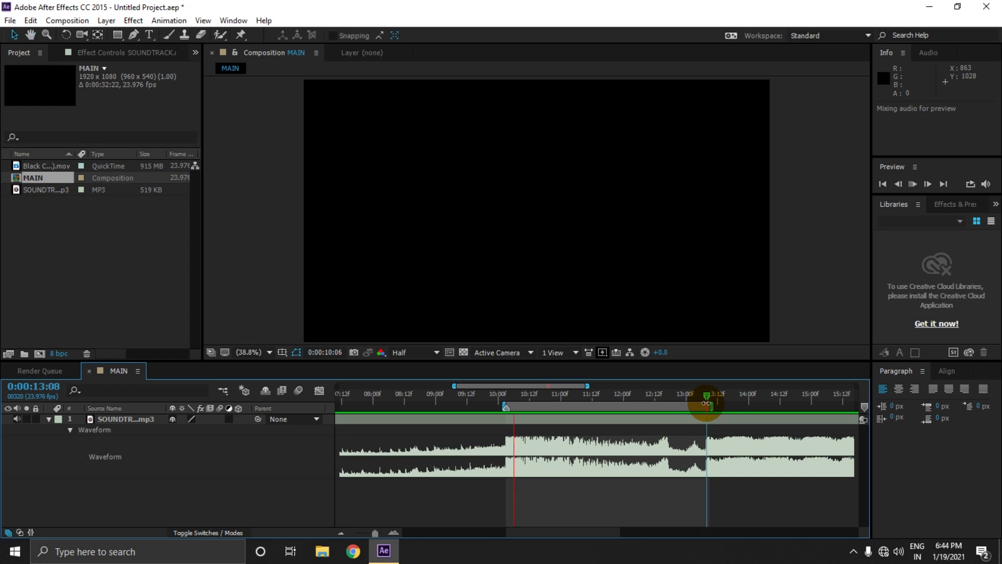
- Mark the beats near 12.5 seconds and at 0:00:13:08, and preview a work area from just before 13 seconds to 0:00:16:19
click(663, 397)
click(706, 397)
click(675, 398)
key(b)
drag(679, 401, 794, 424)
key(n)
key(space)
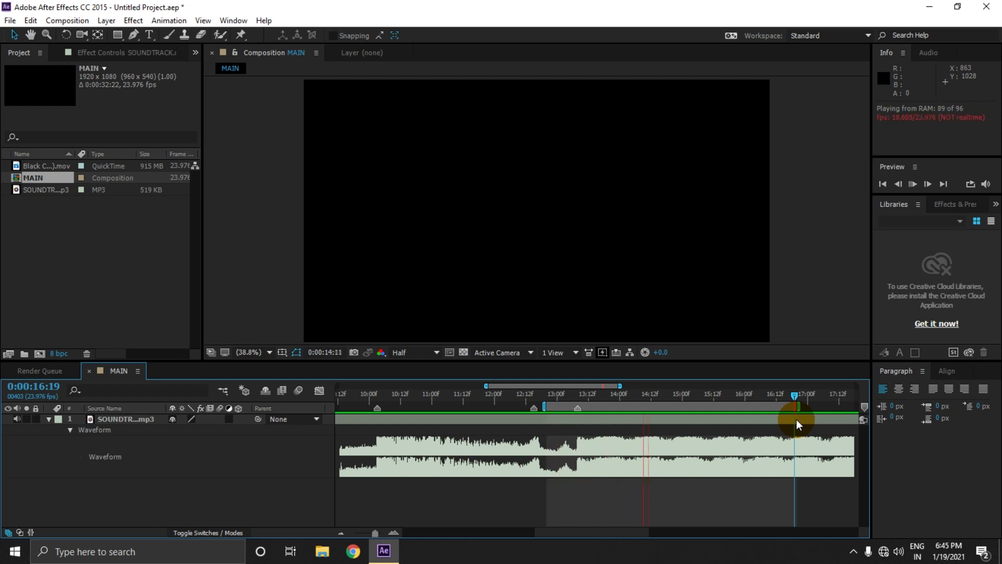
- Play the soundtrack and place composition markers on the following beats up to about 23 seconds
drag(793, 402, 722, 459)
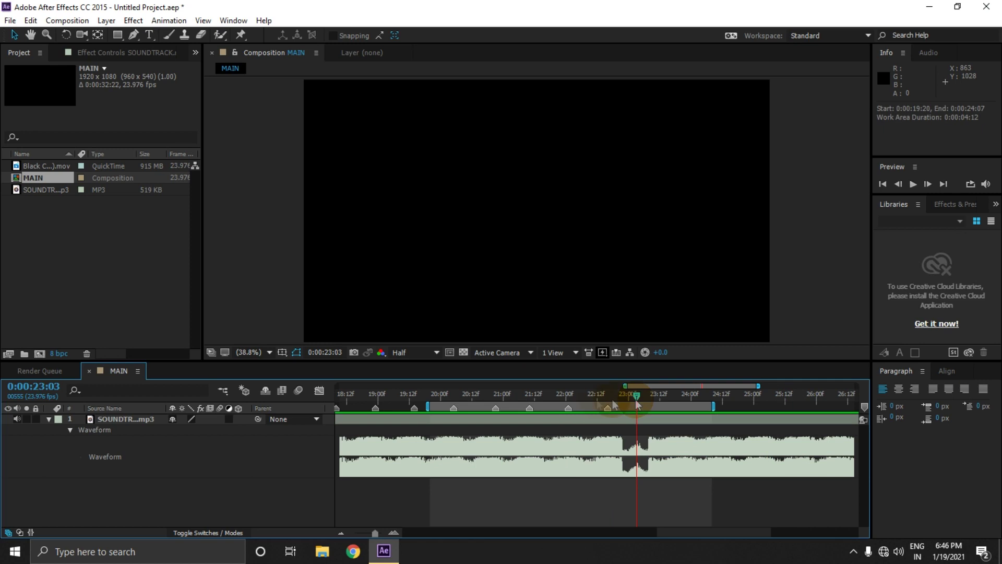
key(space)
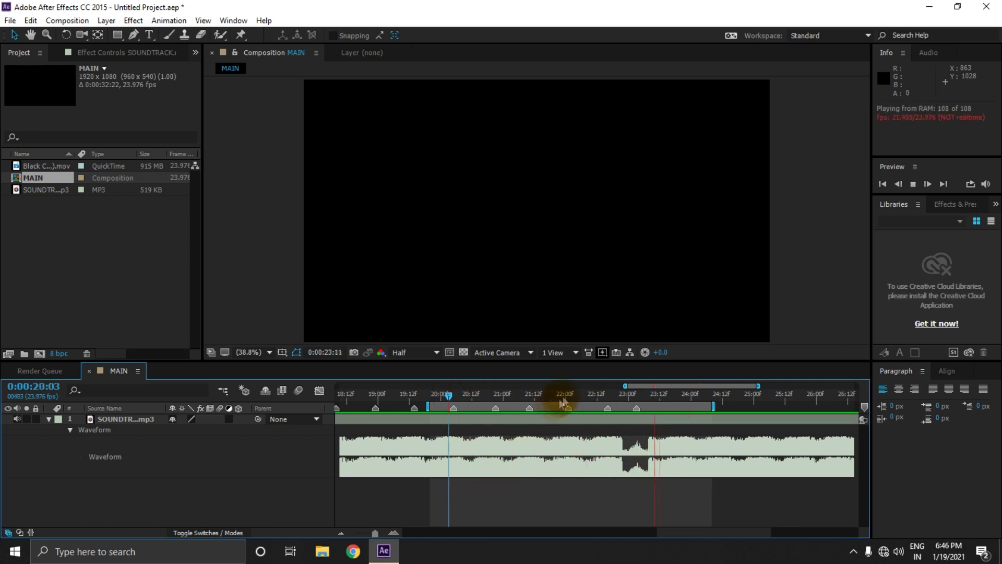
drag(561, 400, 191, 460)
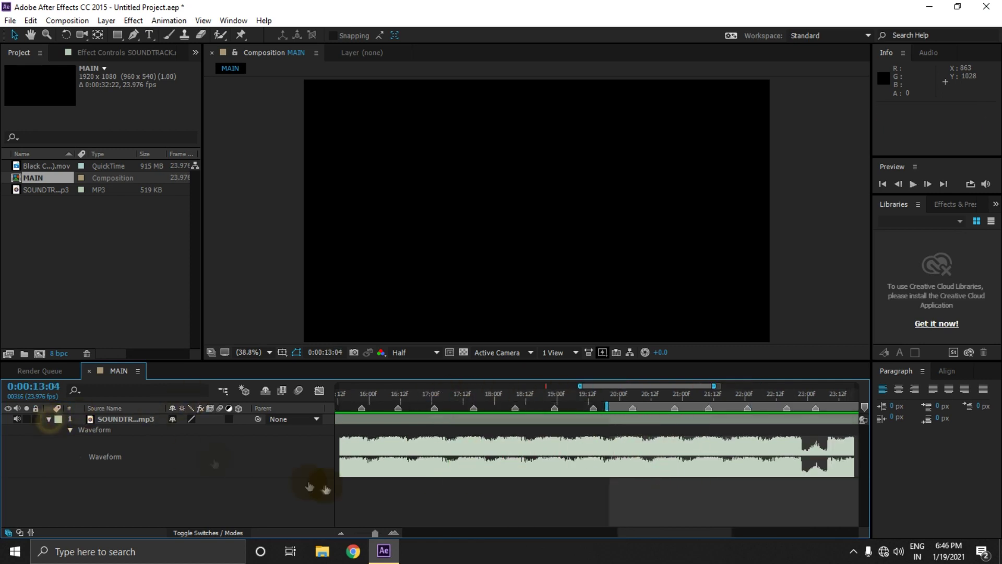
- Redisplay the full waveform of the SOUNDTRACK.mp3 layer and place the current-time indicator at 0:00:14:15
click(49, 419)
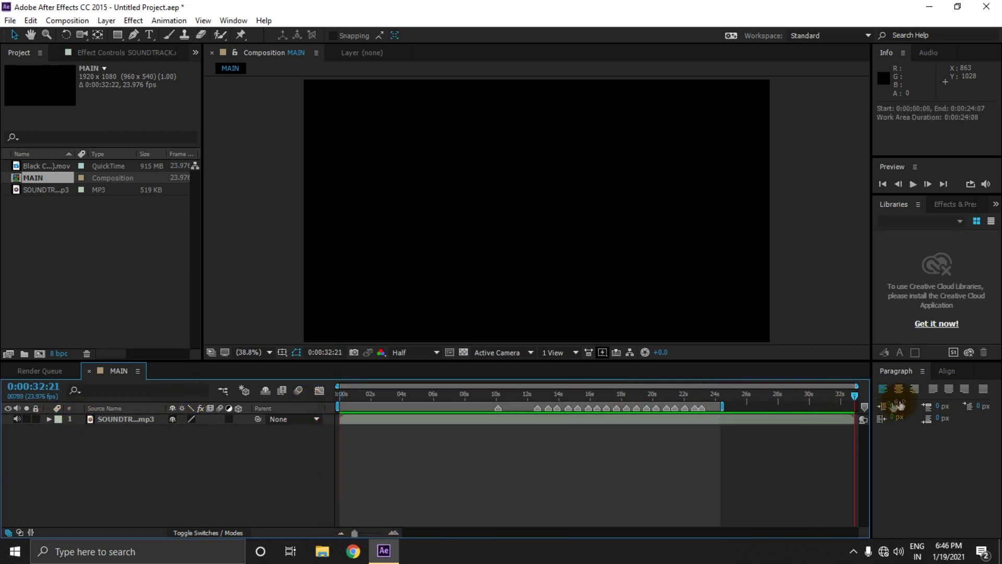
key(l)
key(l)
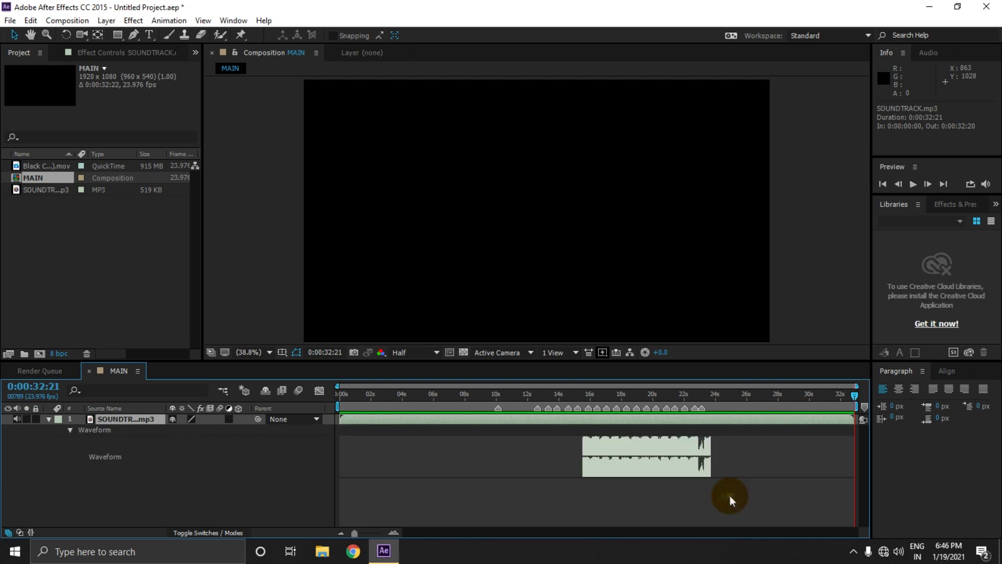
click(694, 366)
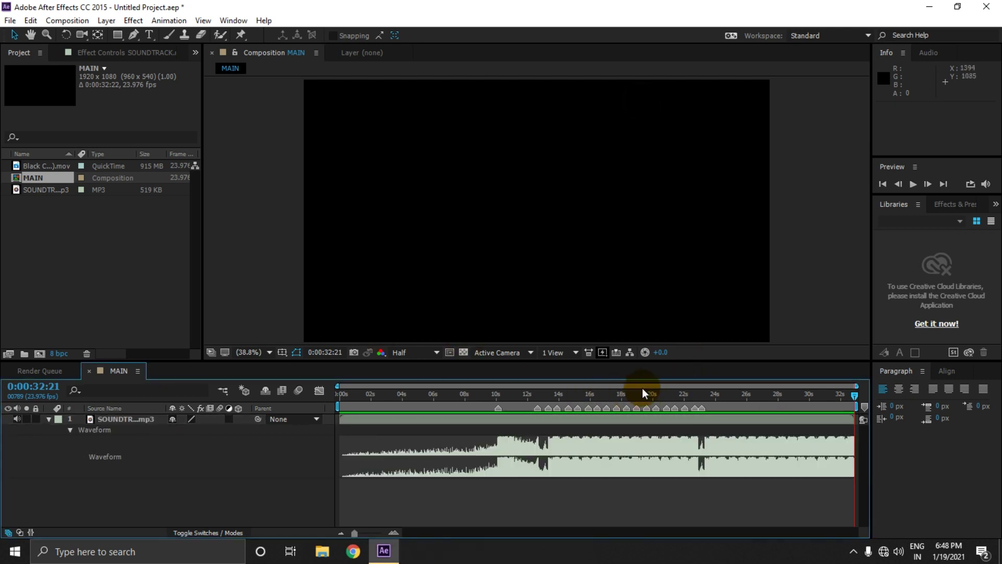
click(568, 395)
- Create a composition from the Black Clover .mov footage and rename it CLIPS
click(109, 277)
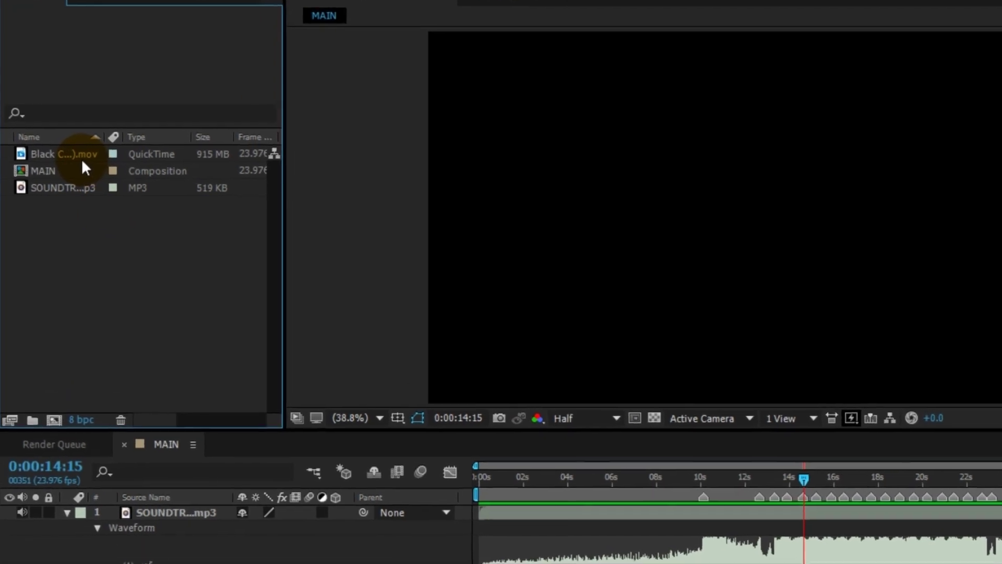
drag(64, 164, 68, 477)
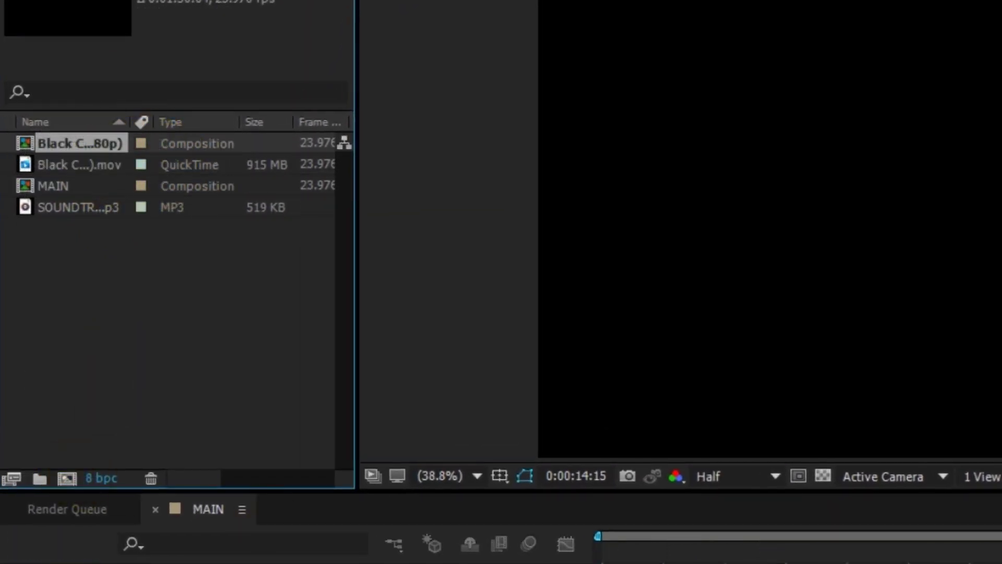
right_click(114, 145)
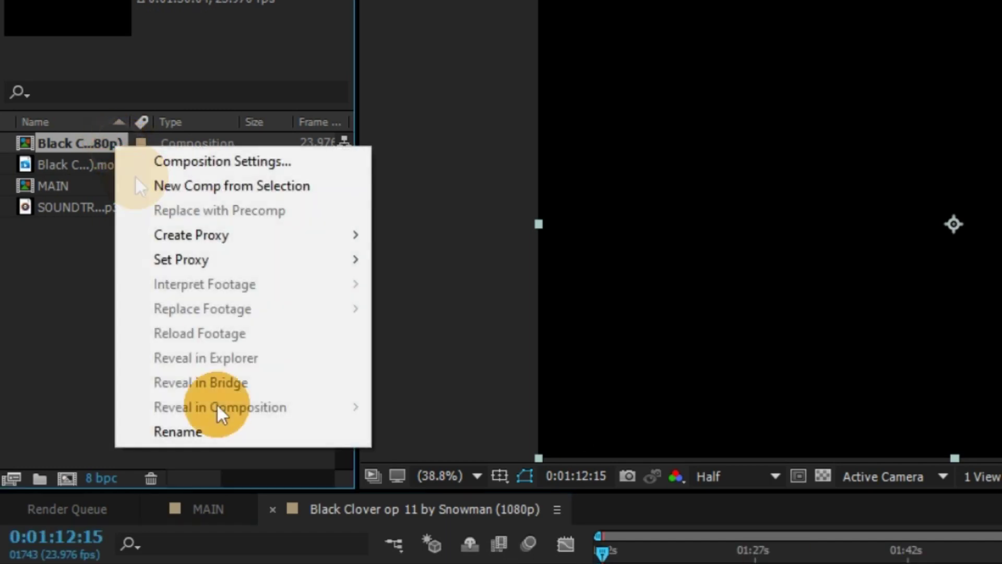
click(230, 440)
text(ClIPS)
key(Return)
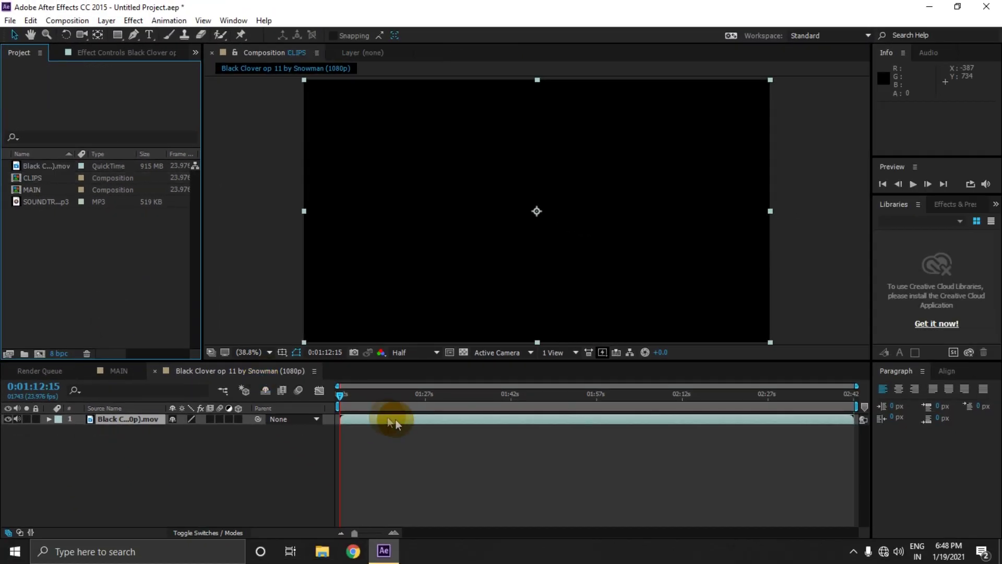
- Scrub through the Black Clover footage in CLIPS to examine its scenes, including those at 0:01:29:23, 0:01:27:05 and 0:01:19:08
click(438, 402)
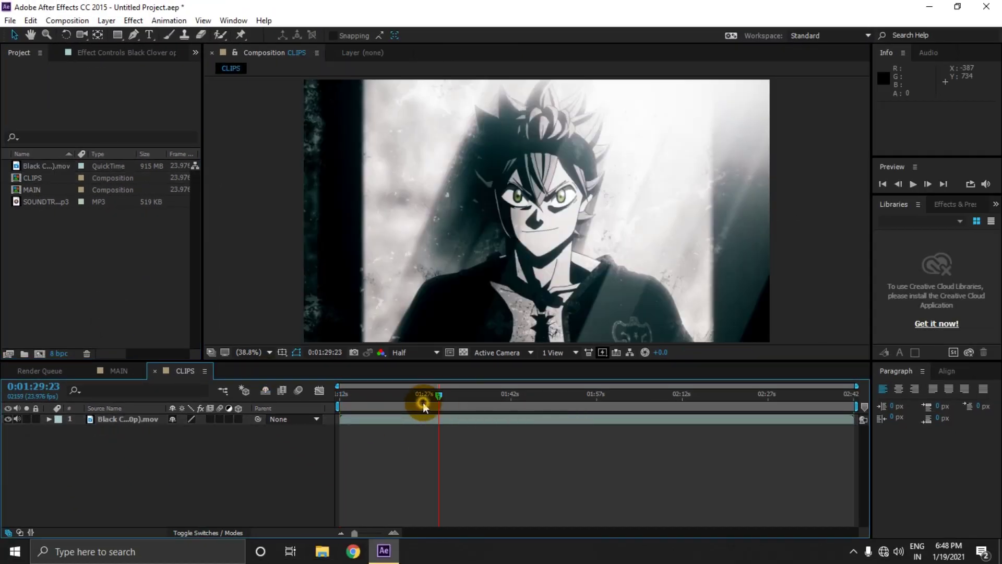
click(422, 402)
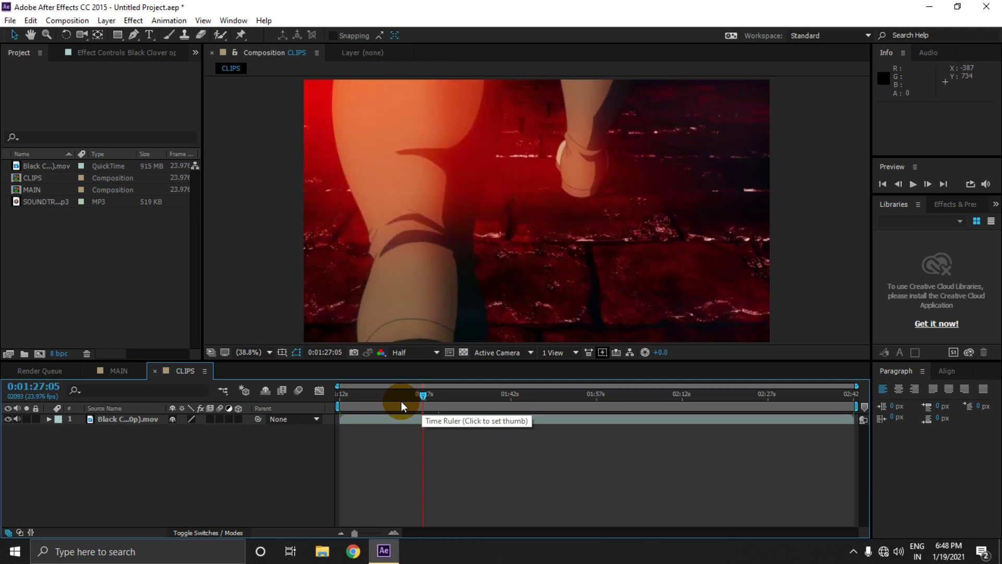
click(378, 402)
click(376, 420)
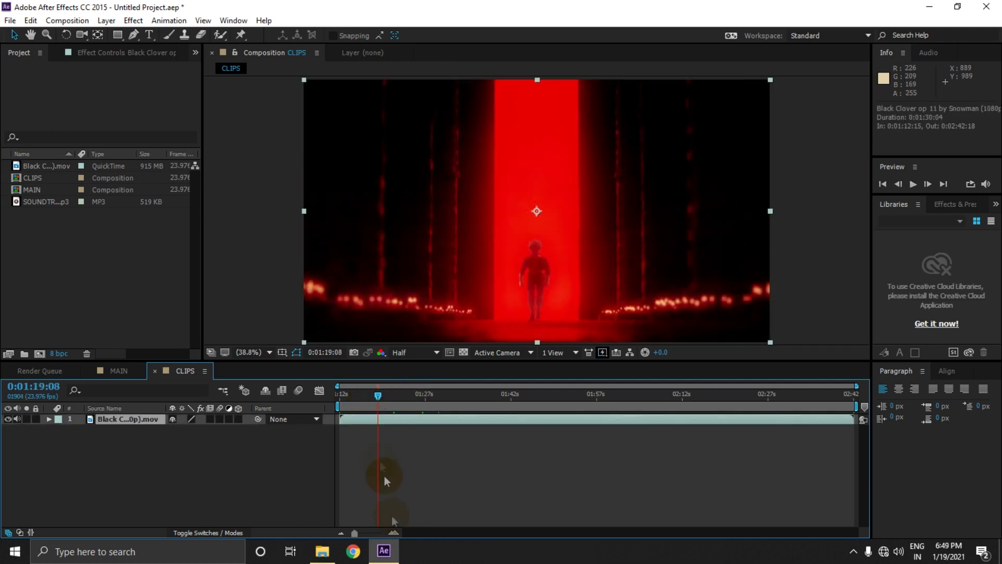
key(equal)
key(equal)
mouse_move(438, 403)
mouse_down()
mouse_move(369, 401)
mouse_move(501, 396)
mouse_move(441, 408)
mouse_up()
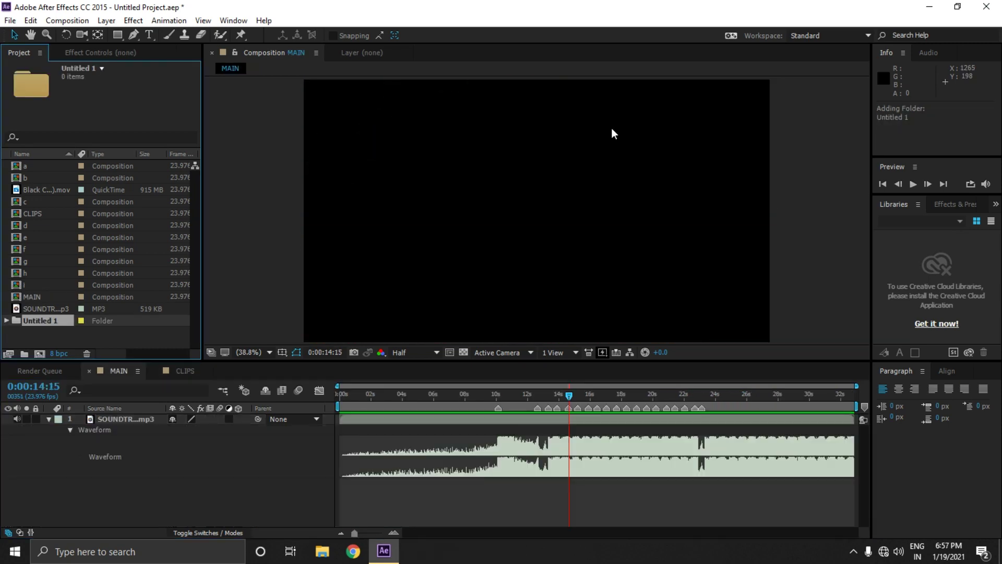
- Delete the empty Untitled 1 folder and create a new project folder named CLIPS
click(40, 329)
click(43, 321)
key(Delete)
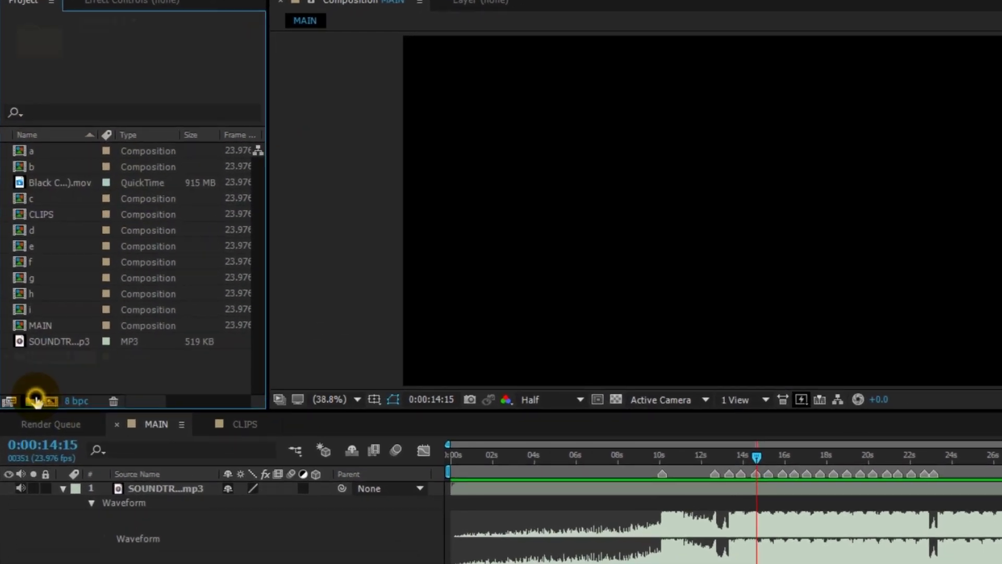
click(25, 358)
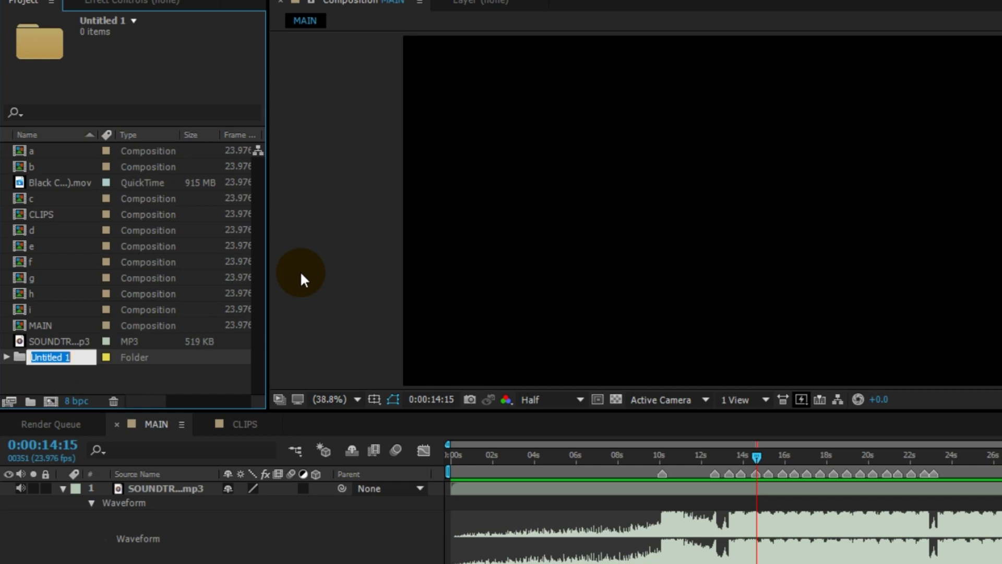
text(C)
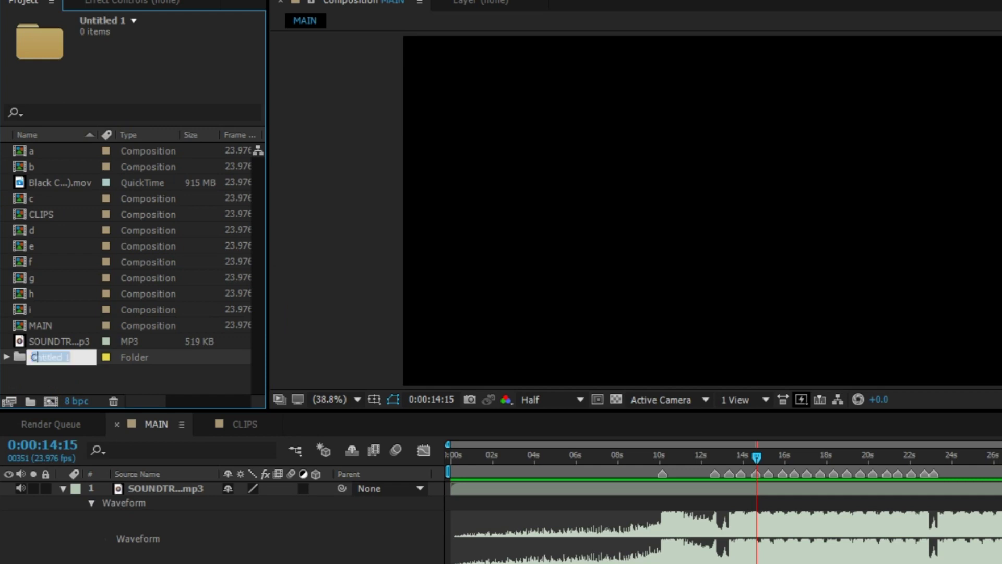
text(LIPS)
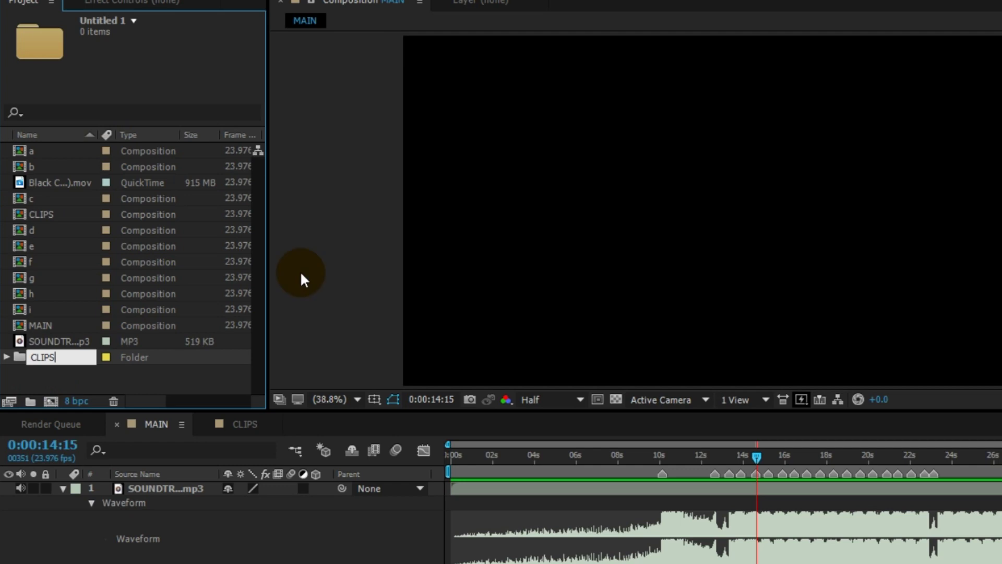
key(Return)
- Move compositions a through i and the CLIPS composition into the CLIPS folder, and collapse the folder
click(65, 152)
shift+click(61, 167)
ctrl+click(64, 198)
ctrl+click(61, 245)
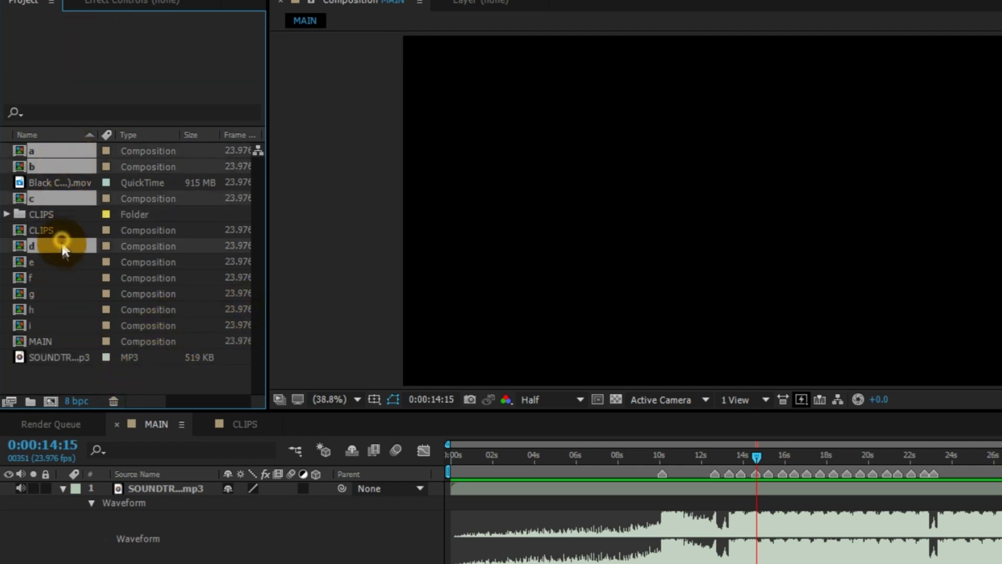
ctrl+click(61, 262)
ctrl+click(59, 278)
ctrl+click(60, 293)
ctrl+click(57, 310)
ctrl+click(55, 325)
drag(52, 250, 67, 178)
click(58, 181)
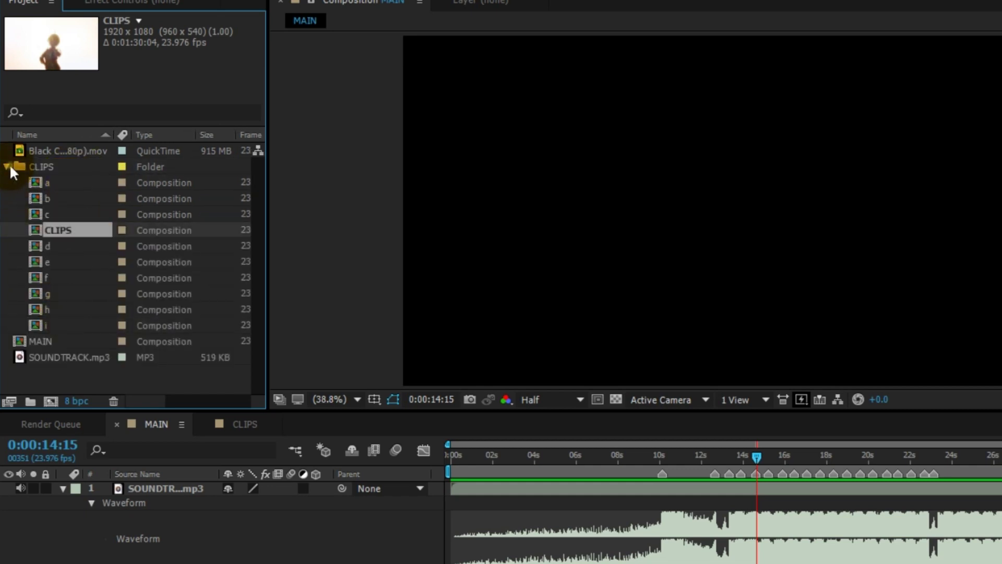
click(10, 167)
- Create a second project folder named RAWS at the project's root level
click(61, 257)
click(31, 402)
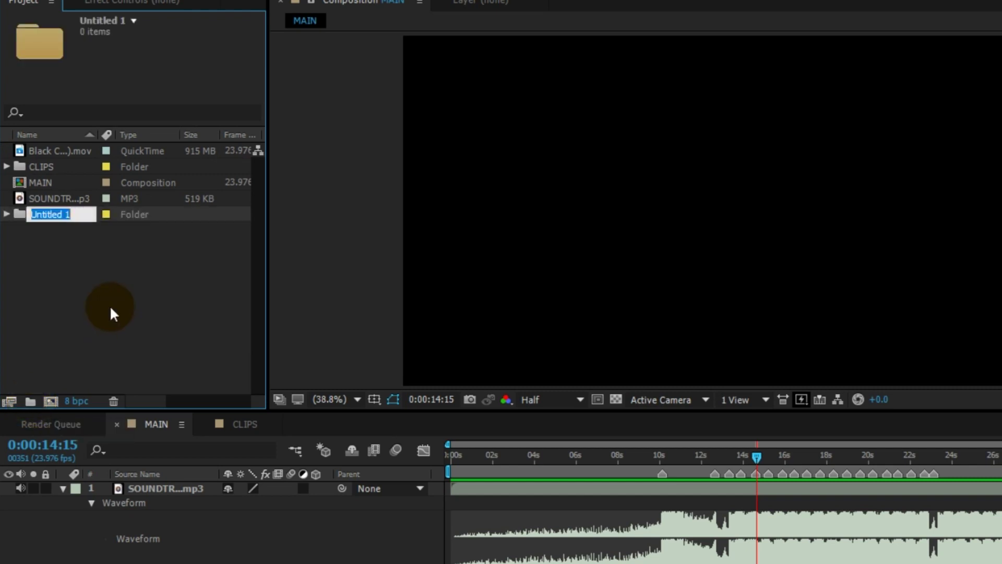
text(RAWS)
click(111, 305)
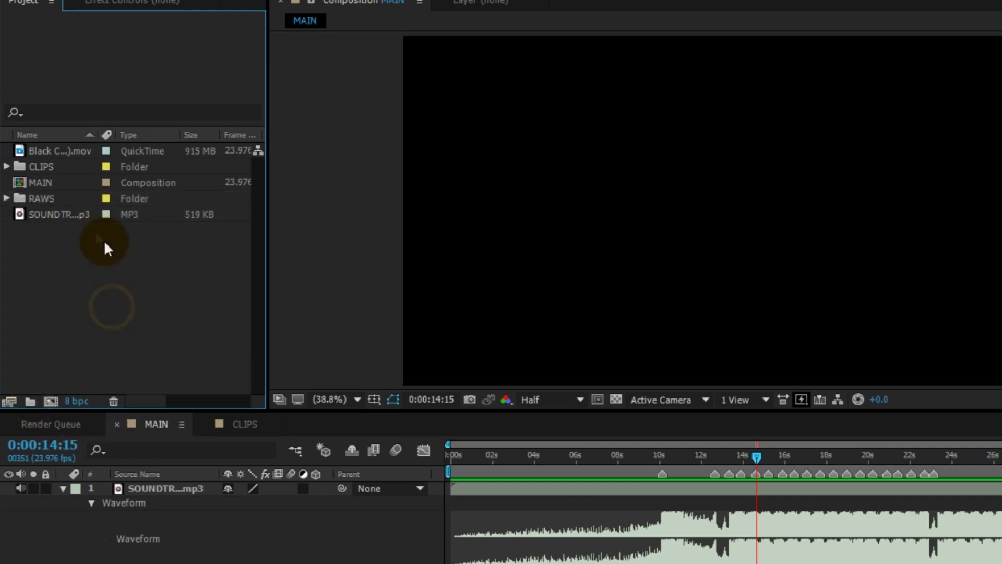
- Move the soundtrack MP3 and the Black Clover MOV into the RAWS folder
click(85, 214)
click(70, 214)
ctrl+click(69, 151)
drag(58, 150, 68, 201)
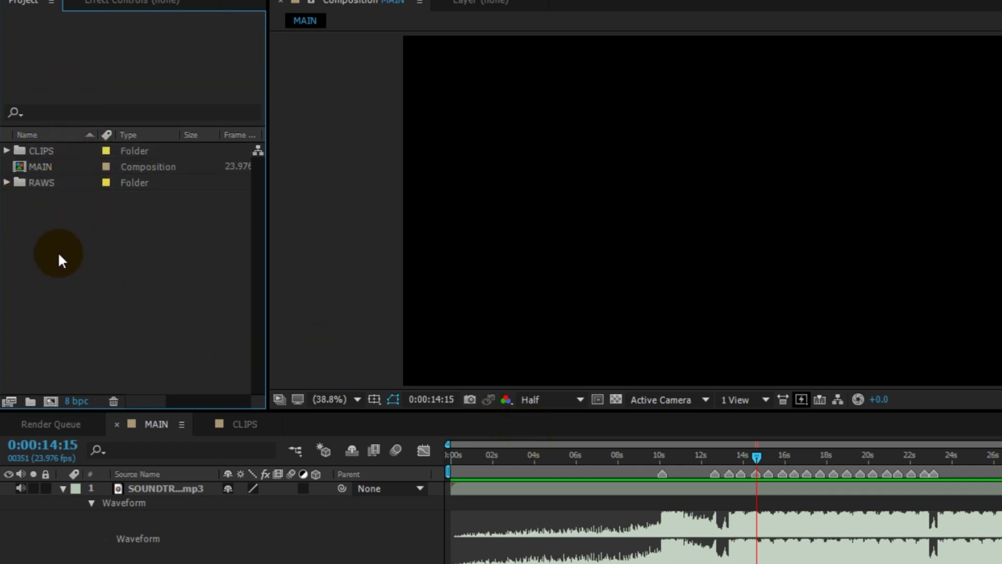
- Add composition a from the CLIPS folder to MAIN above the soundtrack, starting near the 10-second beat marker
click(666, 456)
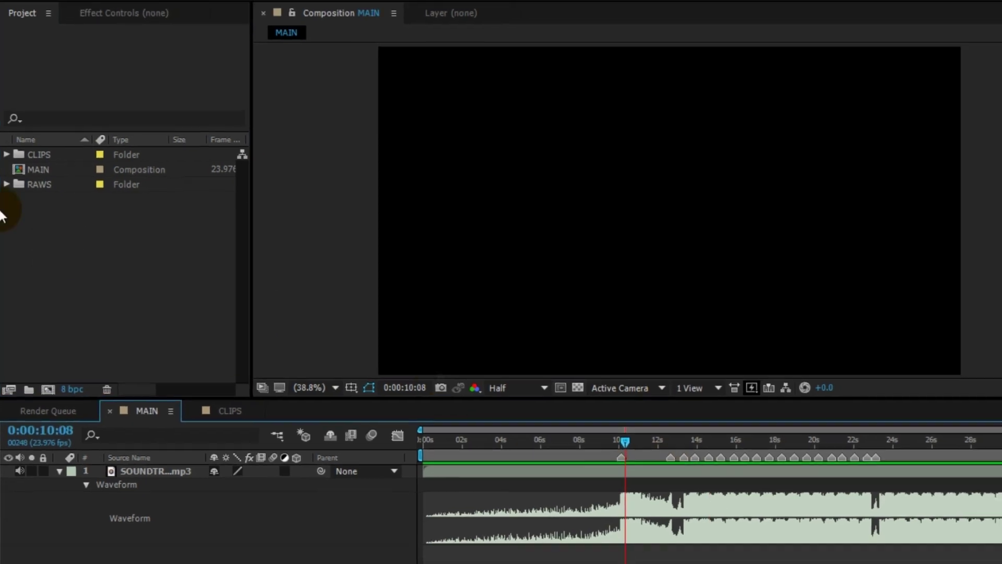
click(6, 150)
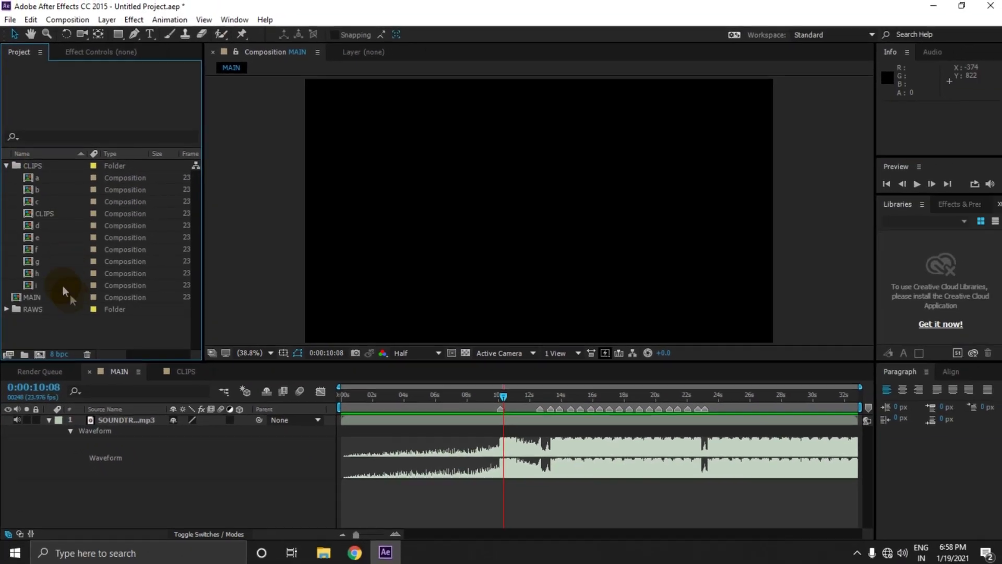
drag(46, 178, 493, 414)
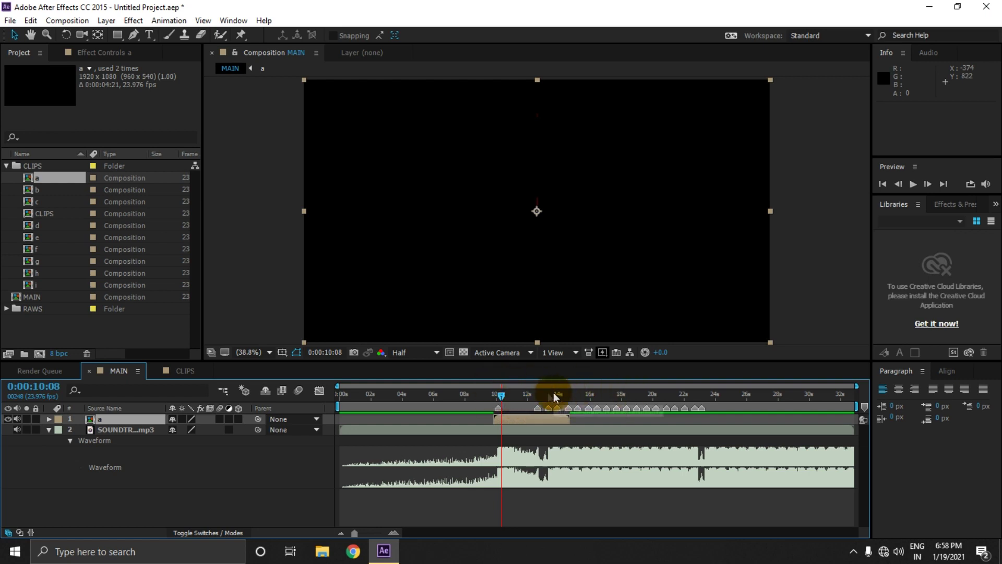
- Collapse the soundtrack layer's waveform, give the layer a red label and lock it
click(425, 510)
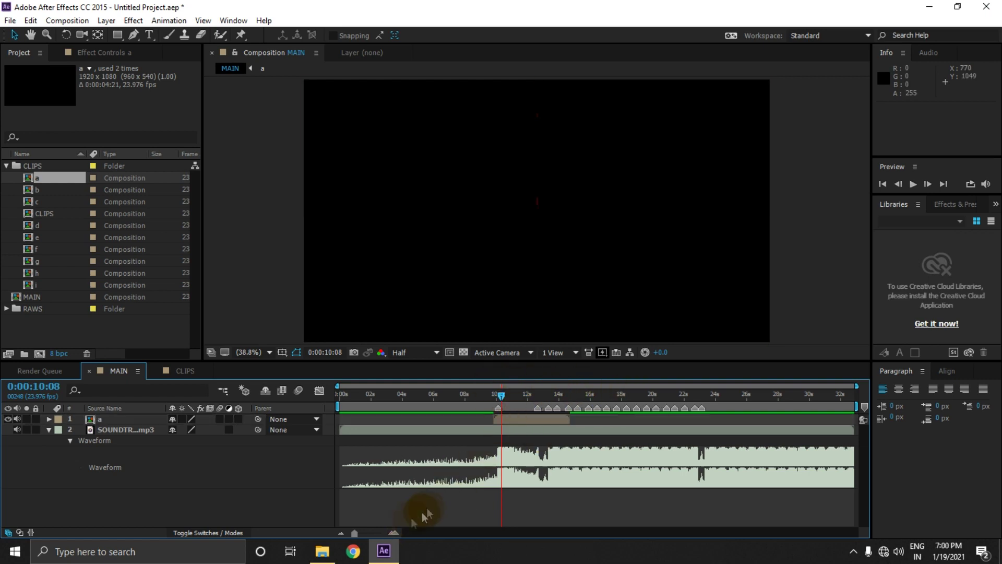
key(equal)
click(522, 429)
click(49, 429)
click(53, 481)
click(58, 430)
click(104, 220)
click(35, 429)
- Shift clip a earlier in MAIN so it starts at 0:00:06:17, checking its alignment against the beat marker at 0:00:10:03
click(125, 419)
drag(500, 396, 494, 399)
drag(556, 419, 449, 424)
drag(520, 419, 524, 419)
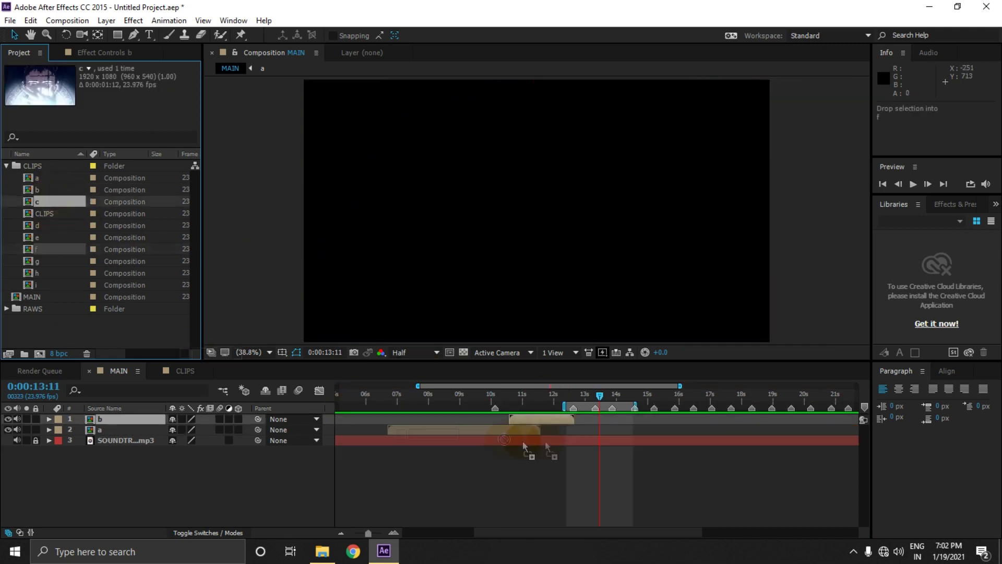
- Add clips b and c above a in MAIN, with c starting on the beat marker just after 13 seconds
drag(523, 446, 609, 430)
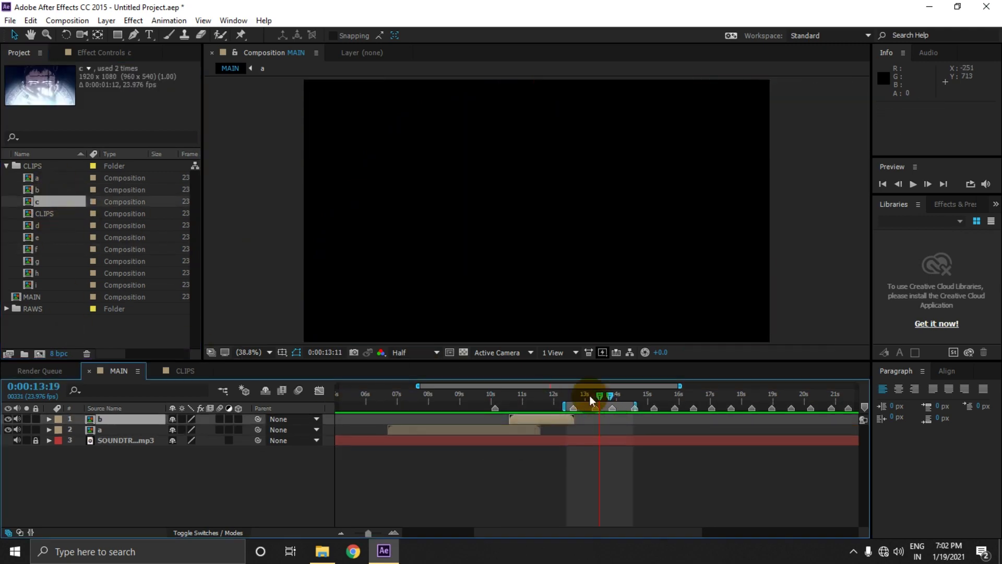
click(568, 397)
key(space)
click(130, 442)
drag(130, 433, 130, 416)
drag(622, 419, 607, 418)
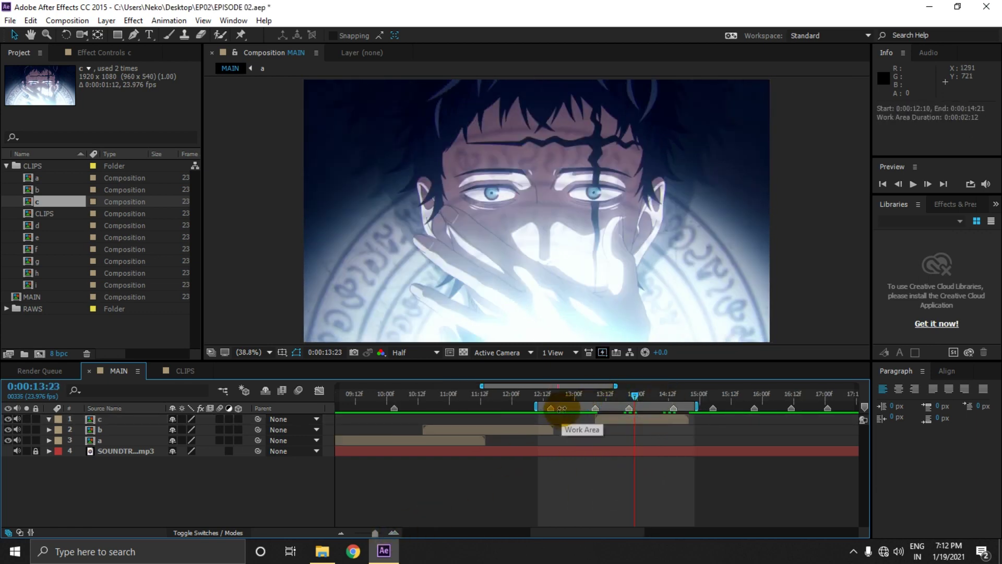
- Enable time remapping on clip c and add a keyframe at 0:00:13:21, on the beat marker
drag(639, 399, 673, 412)
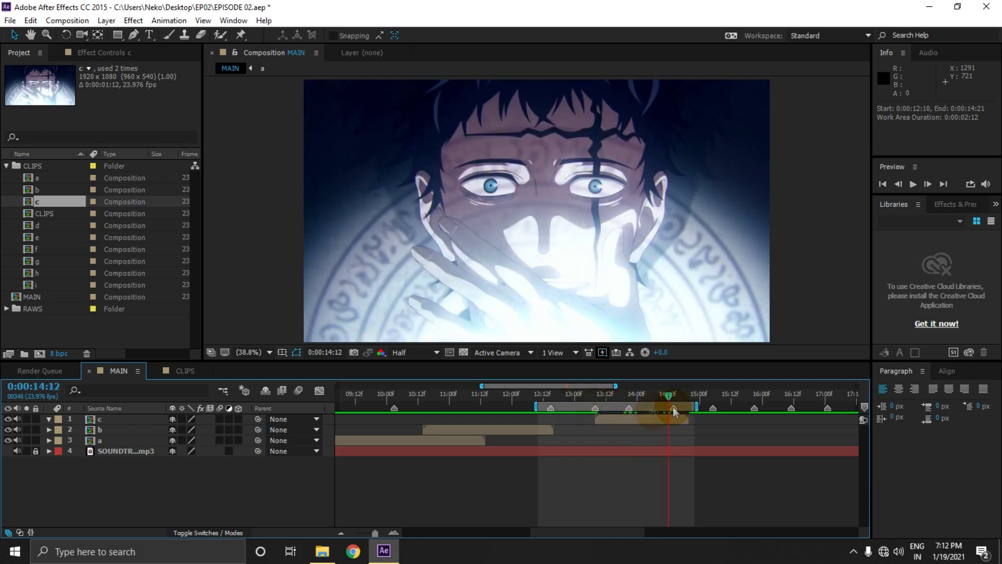
click(713, 408)
click(672, 402)
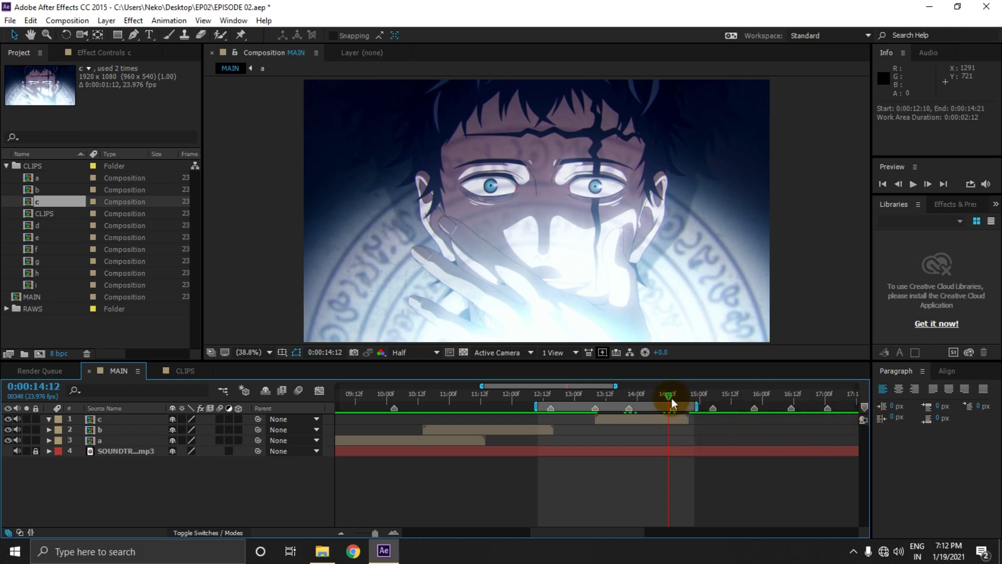
drag(672, 402, 720, 389)
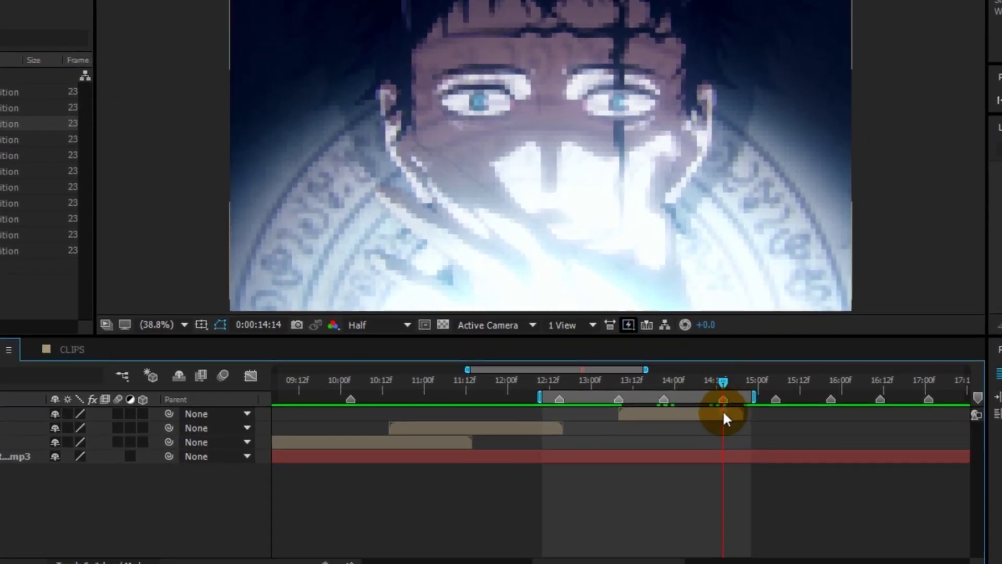
click(717, 413)
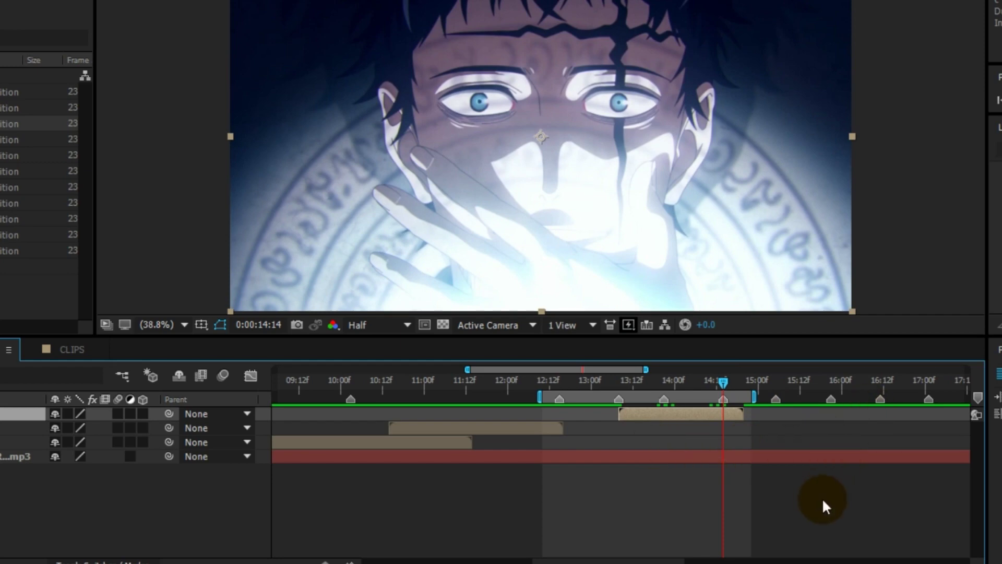
key(ctrl+alt+t)
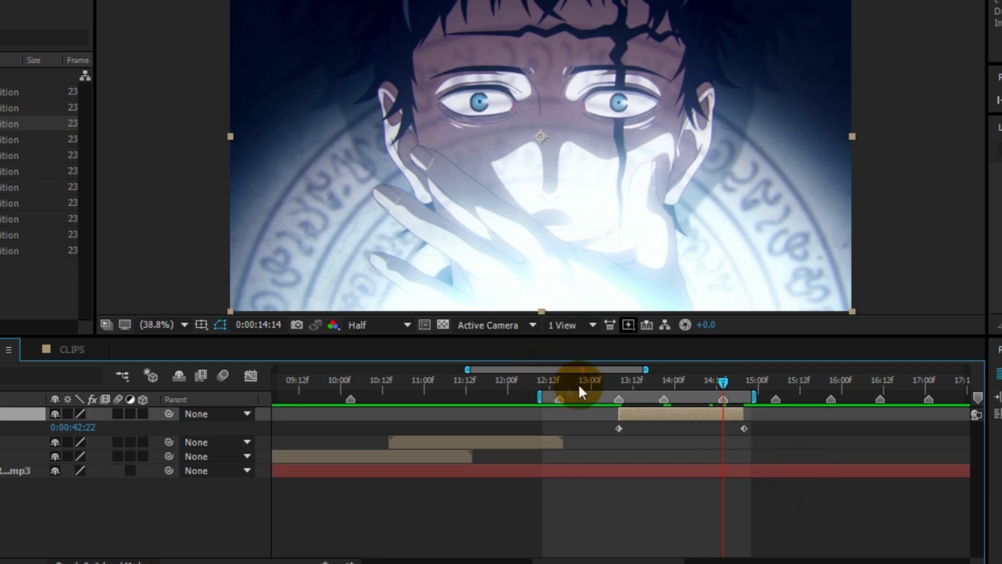
click(663, 380)
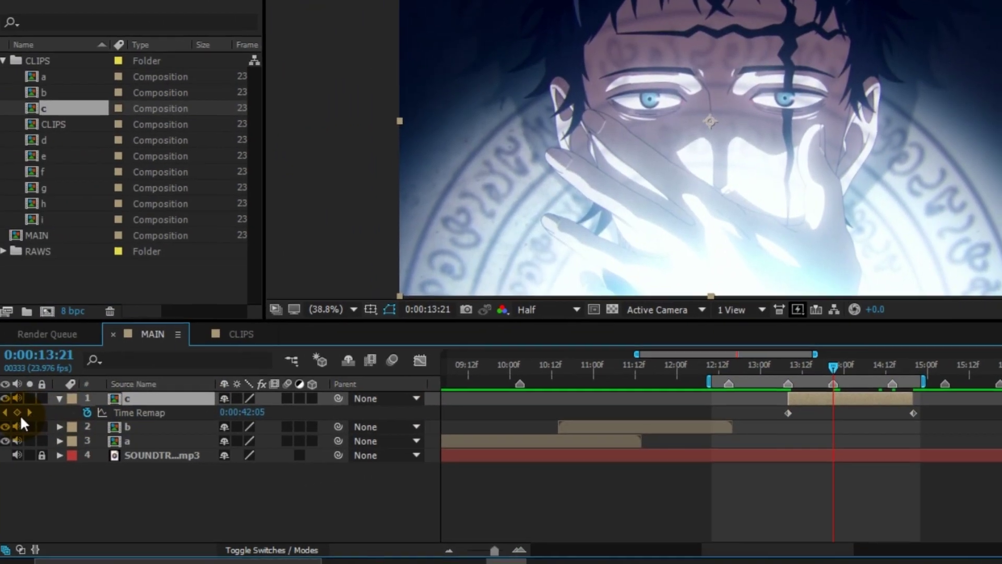
click(18, 412)
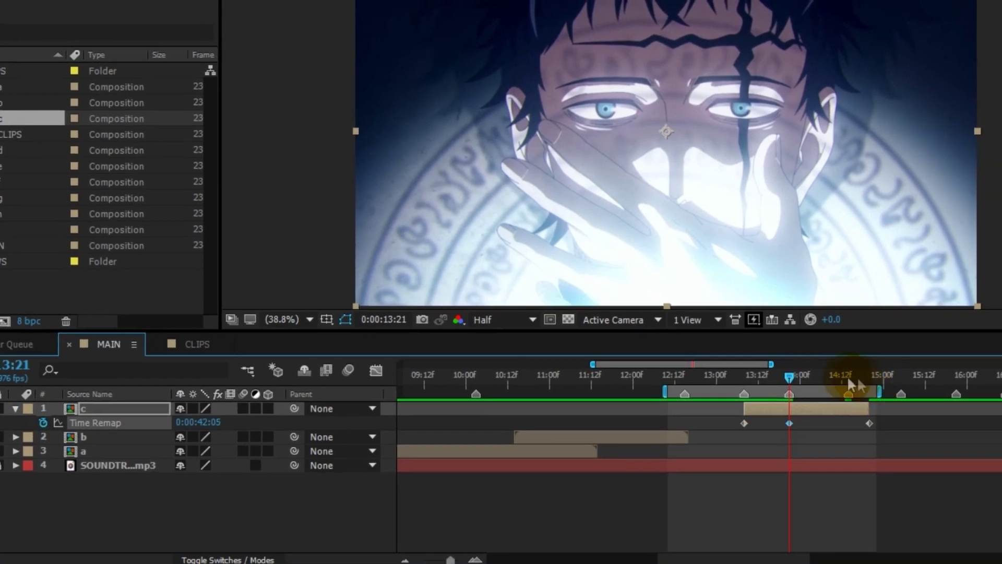
- Move clip c's last time-remap keyframe to 0:00:14:14, end the clip there and preview the retimed section
click(892, 367)
key(Page_Down)
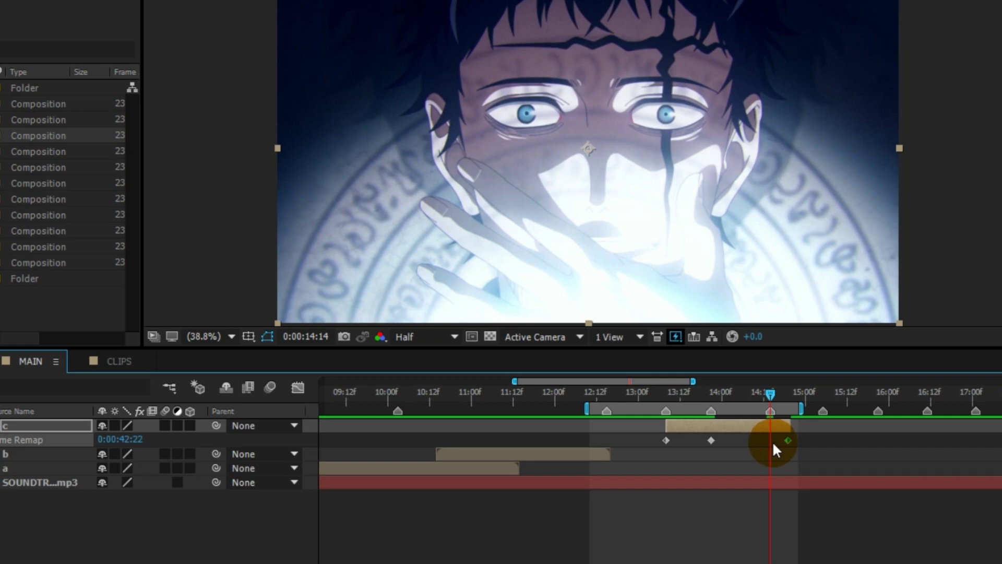
drag(773, 442, 772, 427)
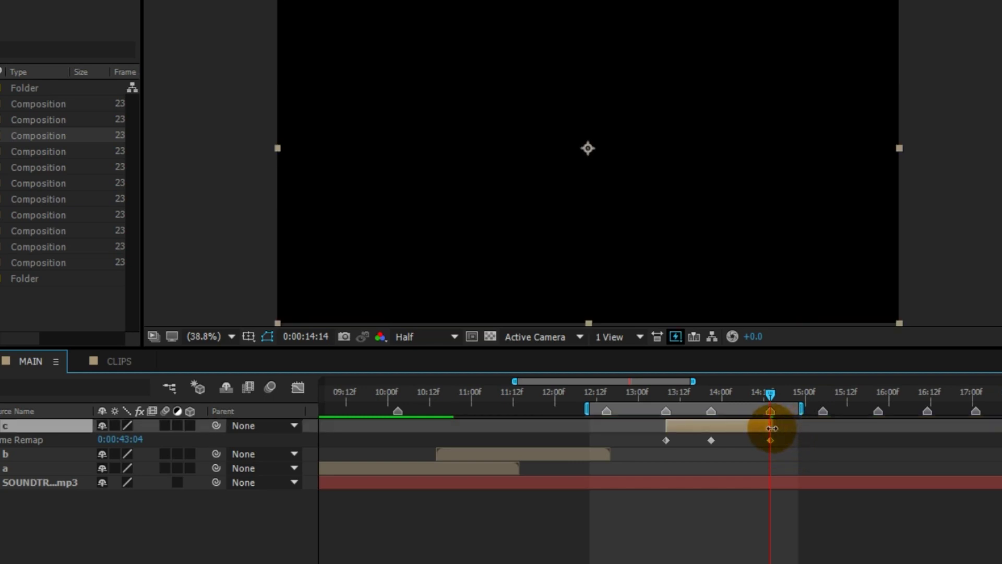
click(754, 543)
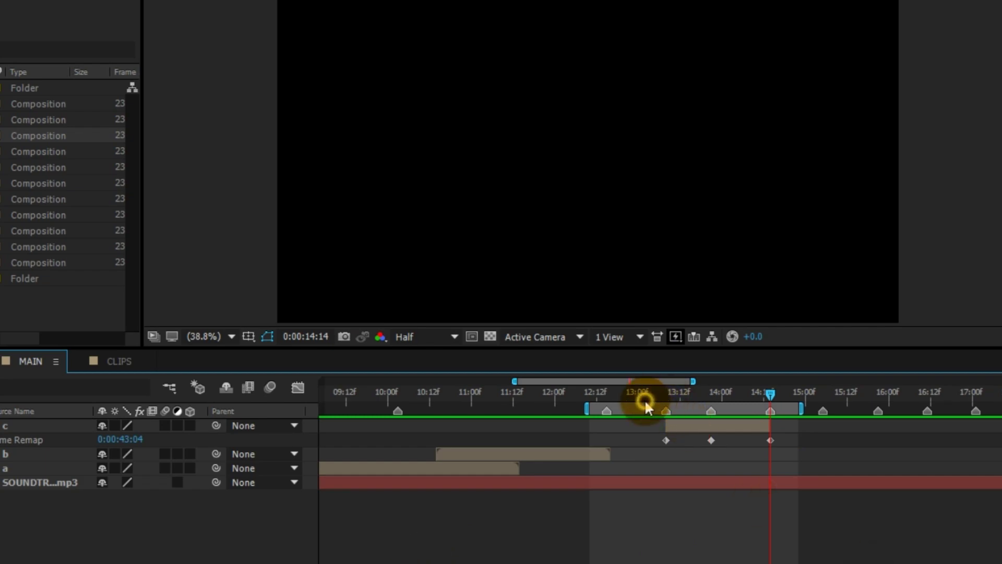
key(space)
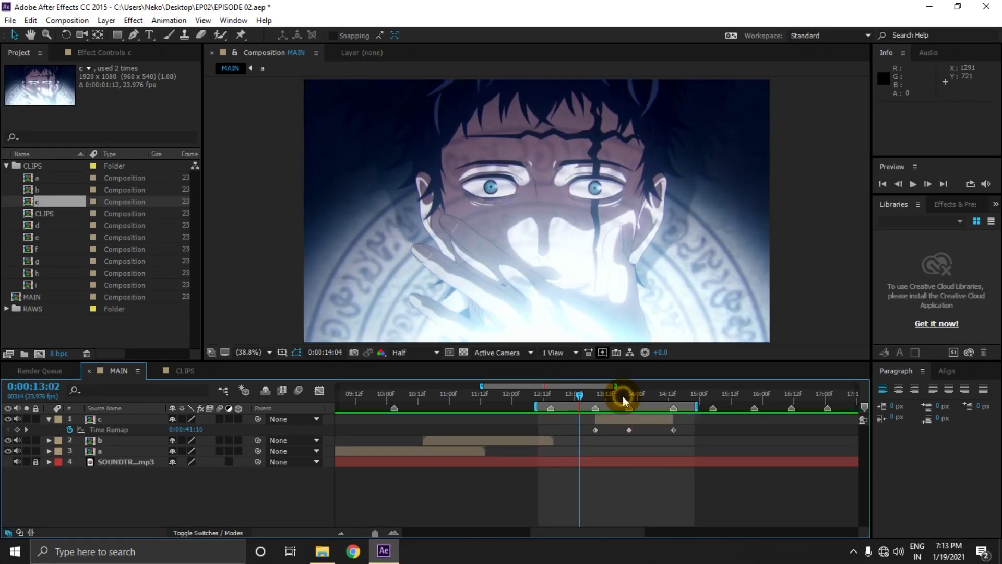
click(621, 397)
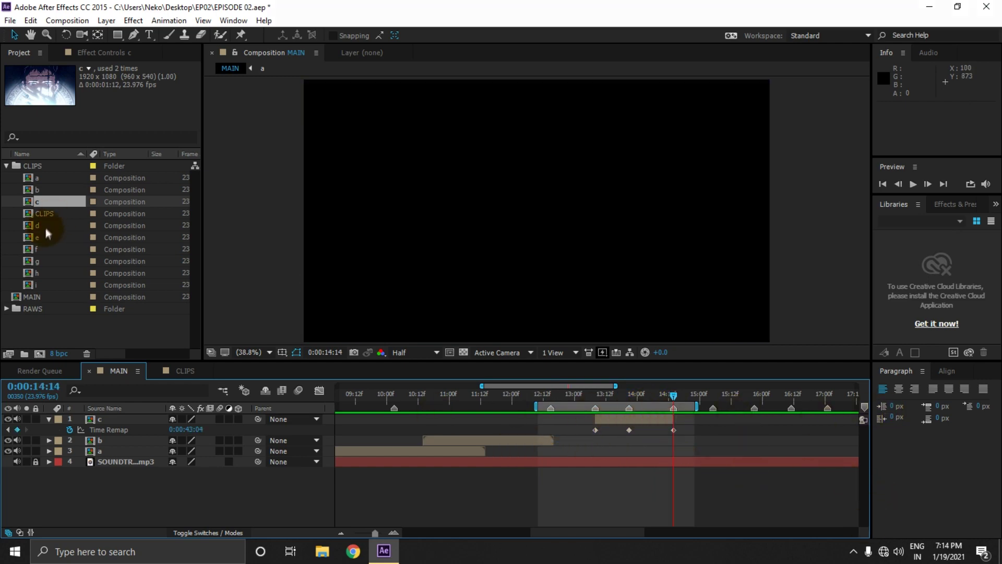
- Add clip d to MAIN directly after c, starting at 0:00:14:14, and enable time remapping on it
drag(46, 228, 677, 420)
click(713, 399)
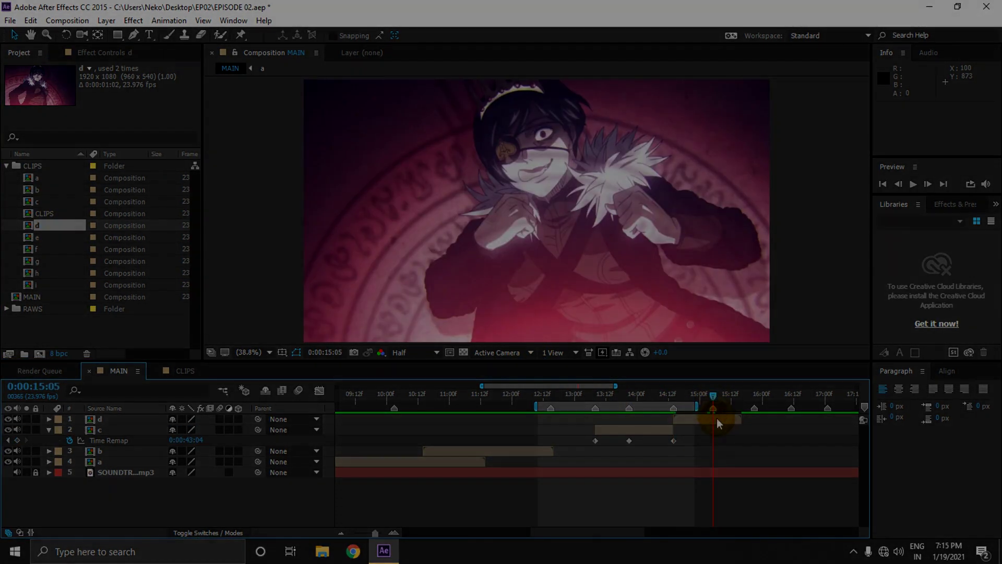
click(716, 420)
key(ctrl+alt+t)
- Add a time-remap keyframe to clip d at 0:00:15:08 and align it with the beat marker at 0:00:15:05
key(Page_Down)
key(Page_Down)
key(Page_Down)
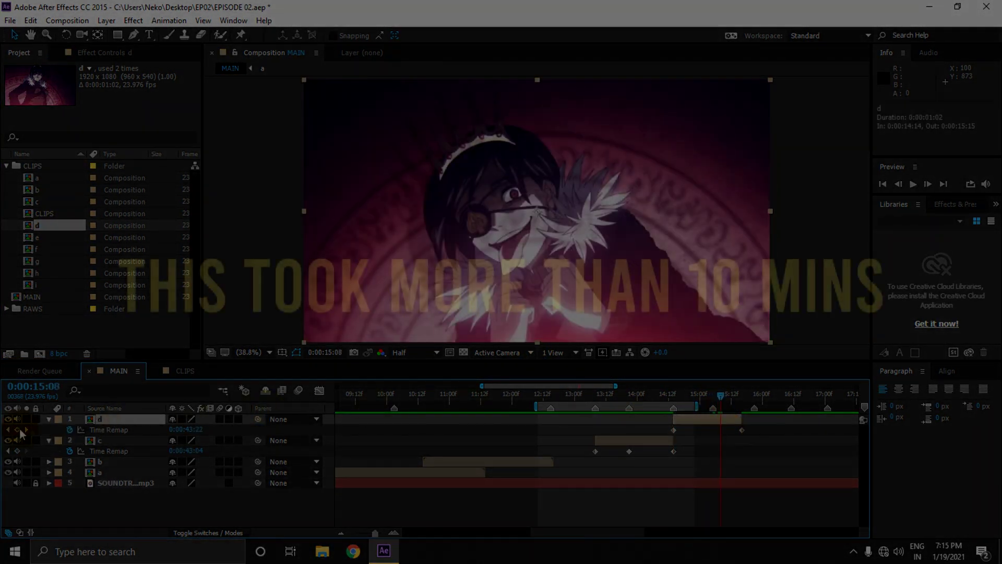
click(17, 429)
drag(17, 419, 18, 464)
mouse_move(720, 429)
mouse_down()
mouse_move(709, 428)
mouse_move(716, 437)
mouse_up()
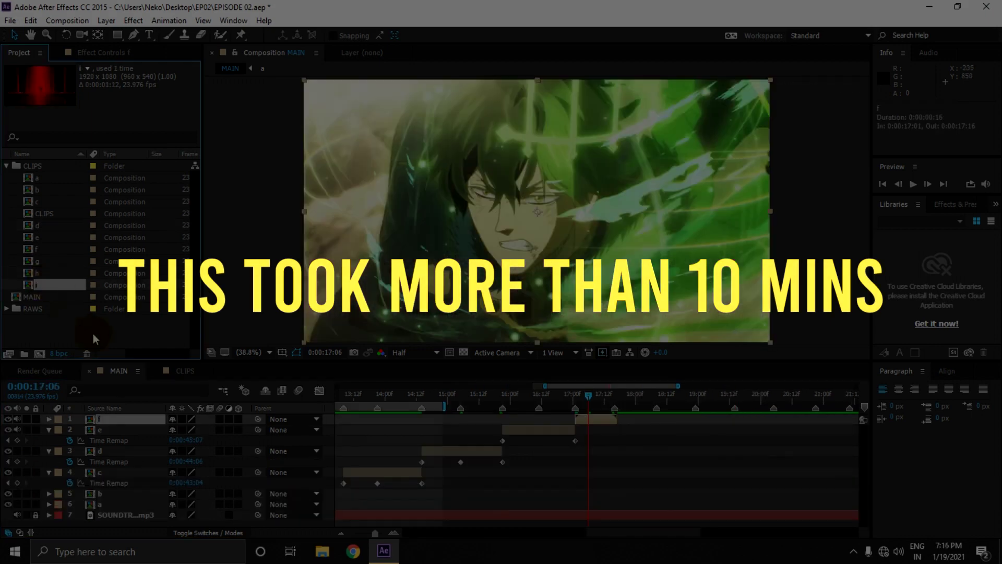
- Shift clip f from the end of e to the next beat marker after 0:00:17:01, leaving a gap between them
click(92, 336)
click(574, 396)
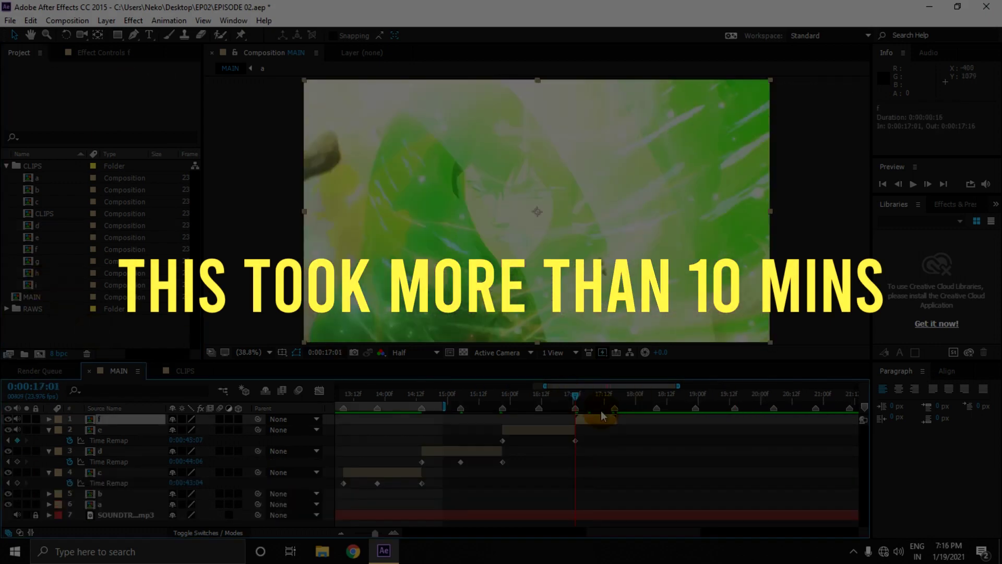
drag(612, 418, 633, 421)
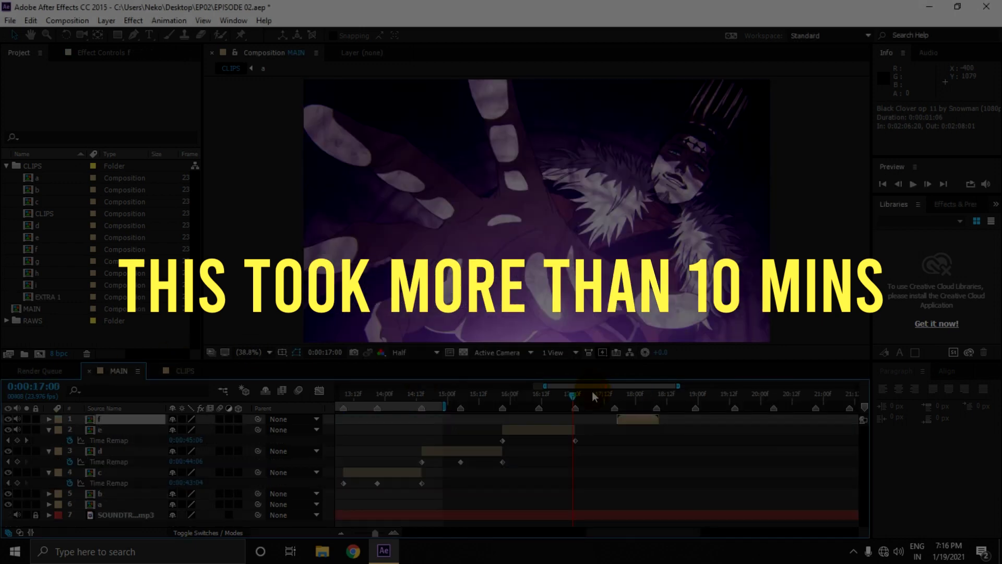
- Add clips h and i after g in MAIN, aligning their starts with the beat markers
drag(368, 532, 375, 532)
drag(587, 531, 600, 531)
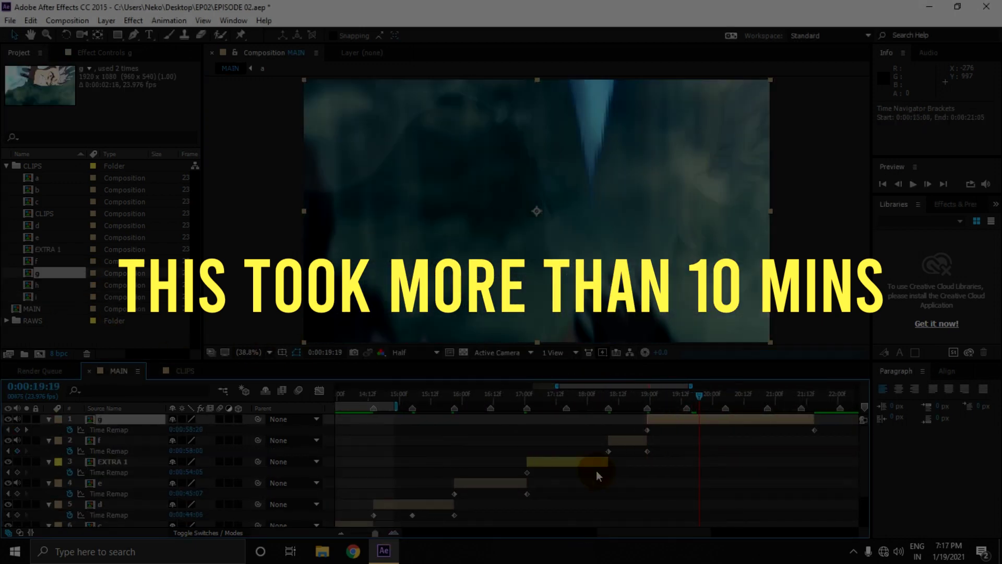
click(63, 286)
drag(616, 422, 641, 421)
drag(36, 297, 648, 419)
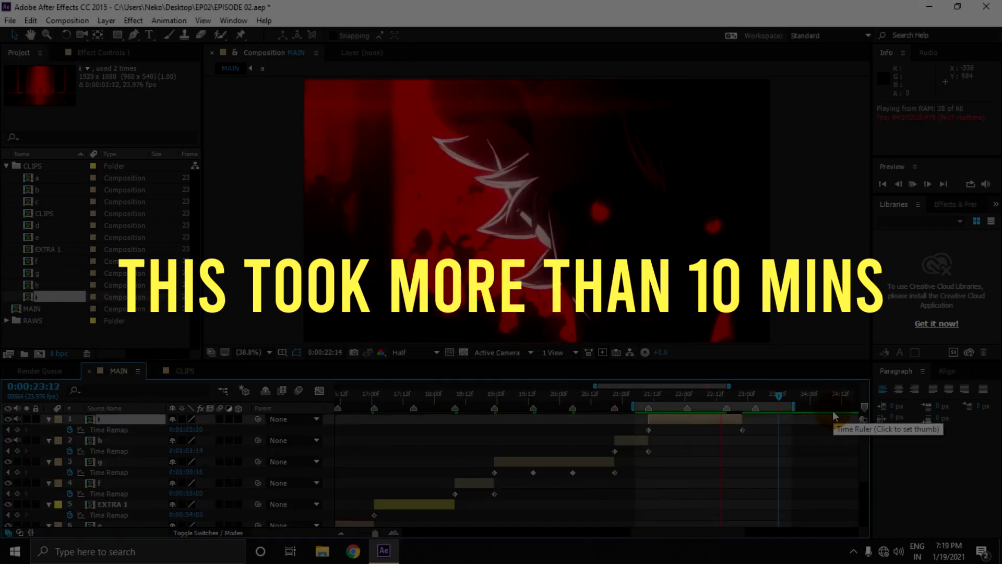
- Play back the assembled clip sequence from 0:00:06:22 and scrub to clip c at 0:00:13:17 to check the timing
click(755, 431)
key(space)
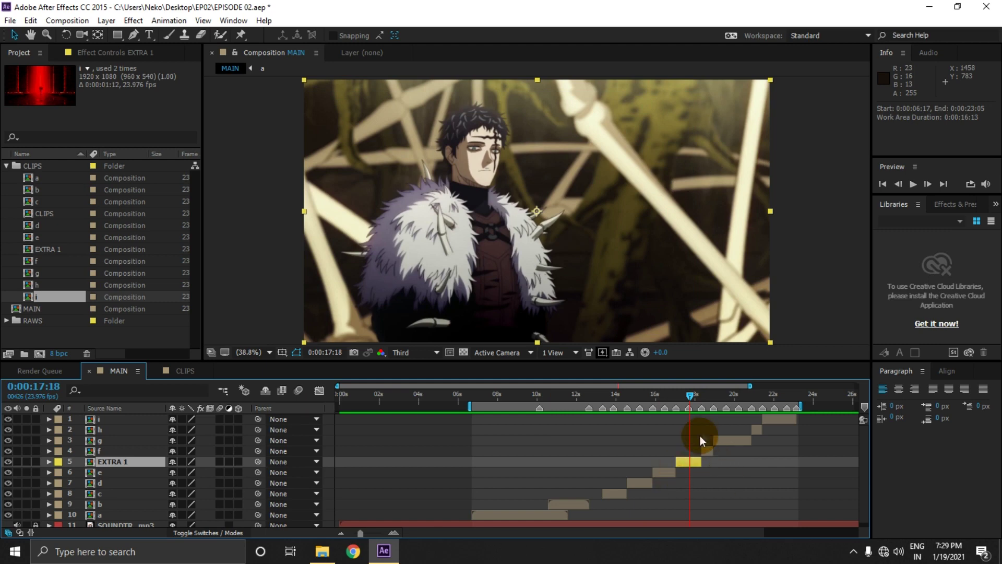
drag(562, 399, 476, 397)
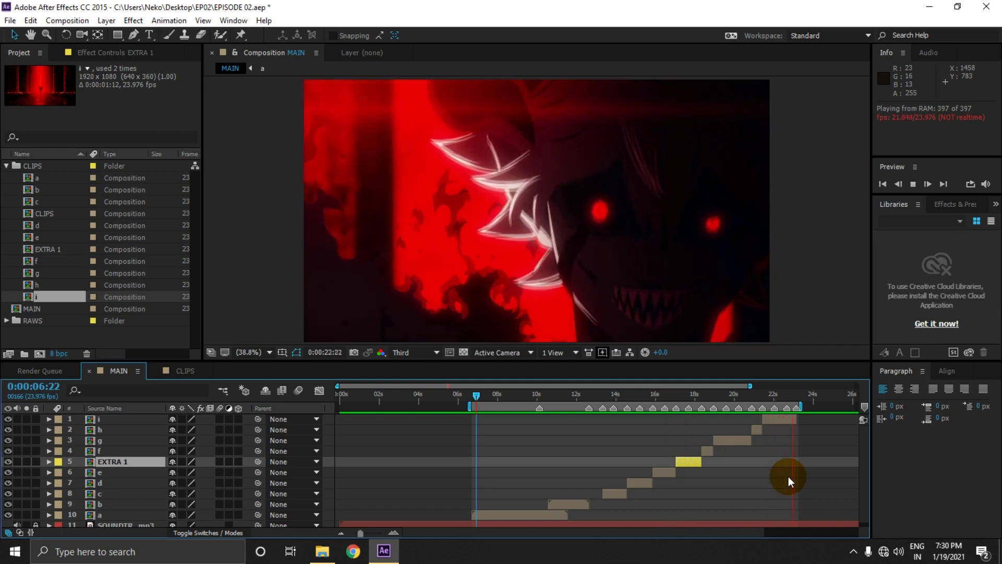
click(575, 401)
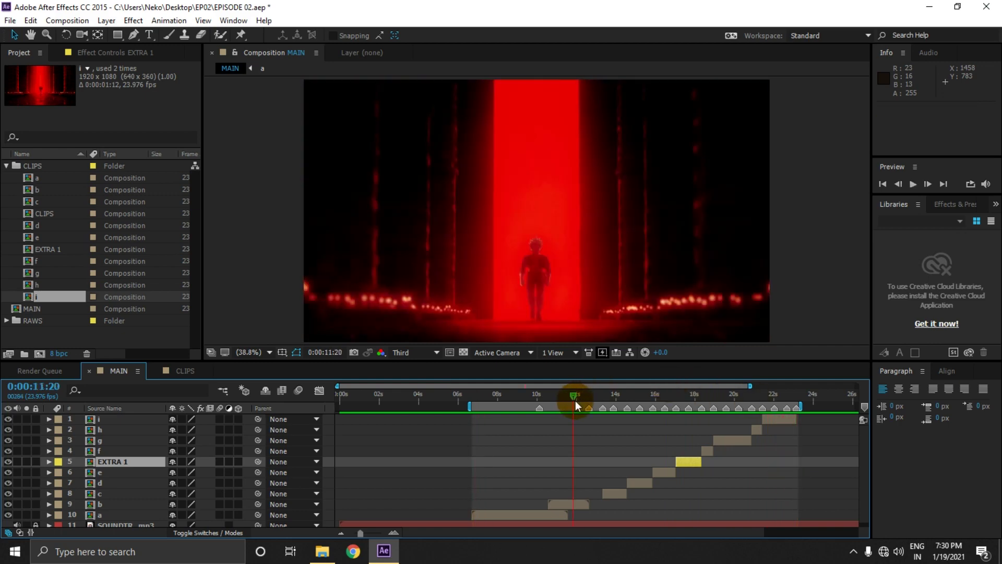
drag(594, 397, 609, 396)
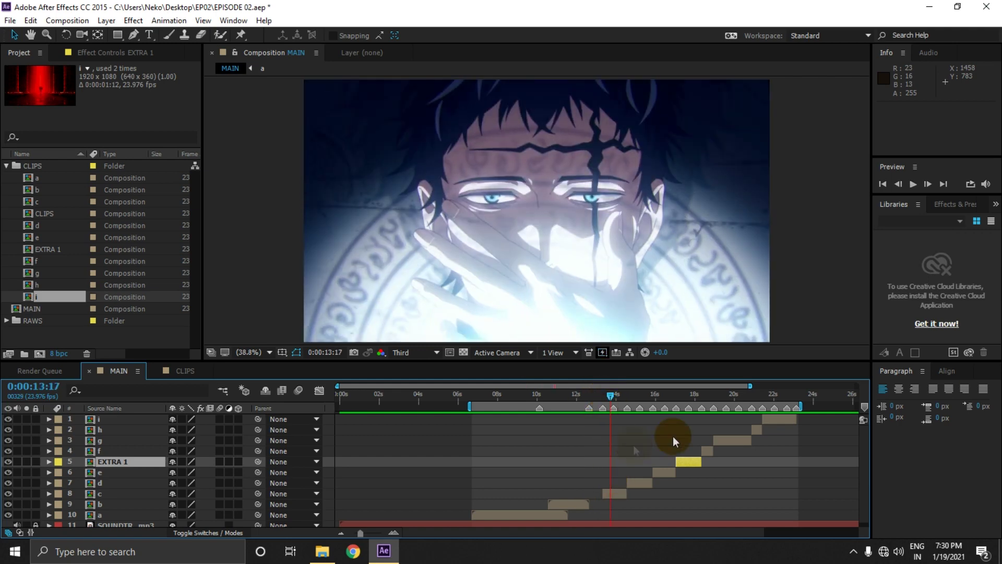
- Give clip c in MAIN a purple label
click(394, 531)
click(394, 531)
click(652, 394)
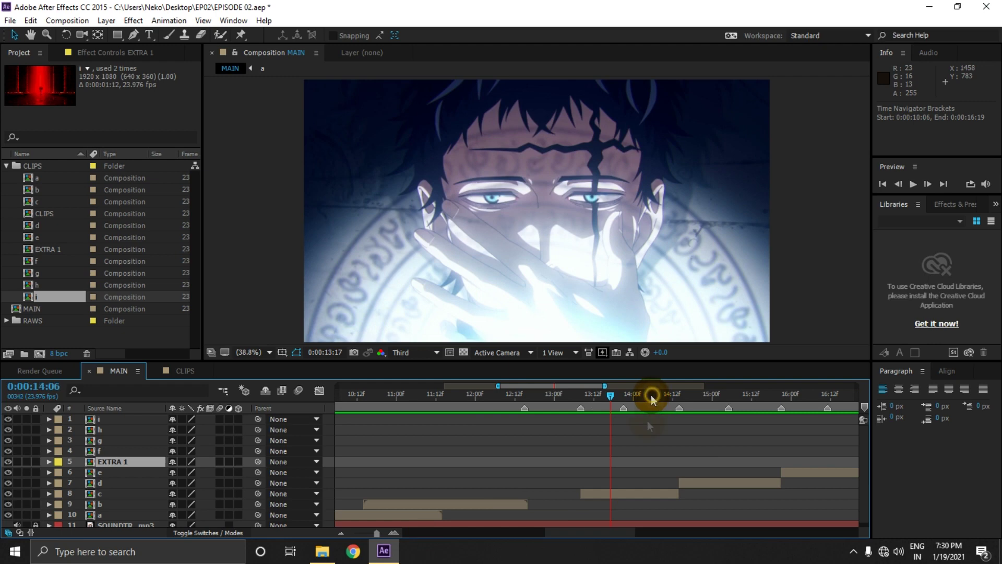
click(636, 494)
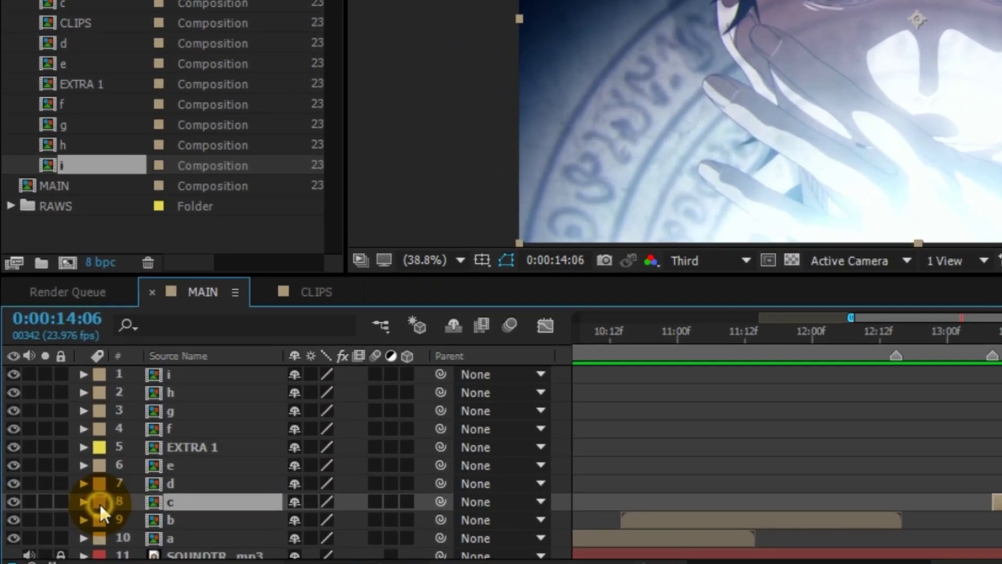
click(59, 493)
click(191, 342)
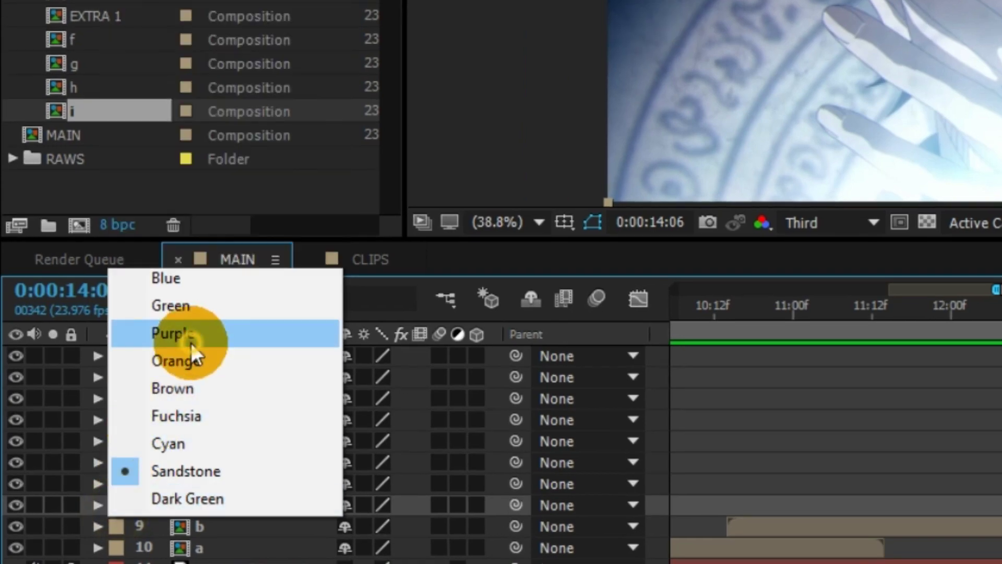
- Split clip d at 0:00:15:05 and give its second part a purple label
click(895, 374)
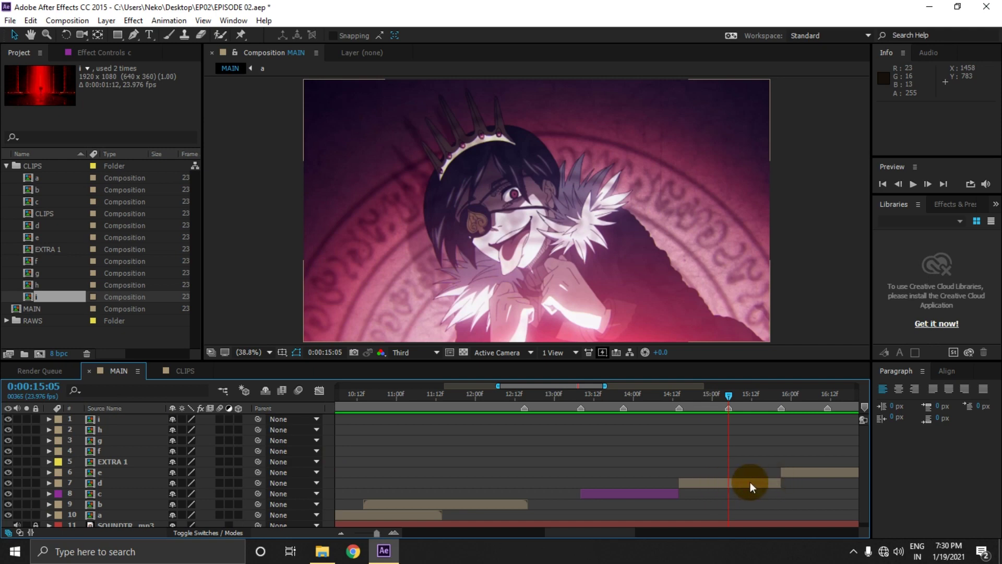
click(754, 483)
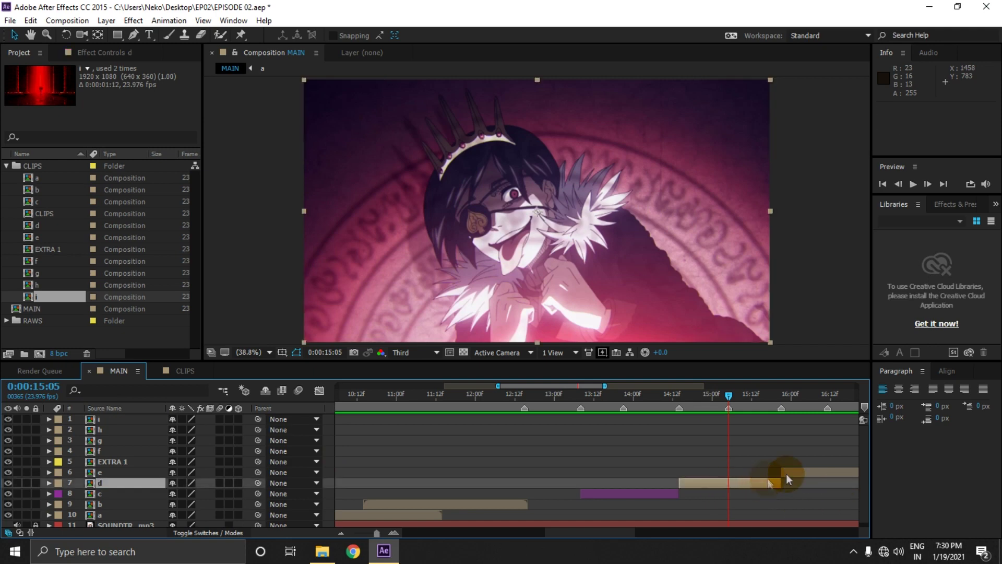
key(ctrl+shift+d)
click(60, 485)
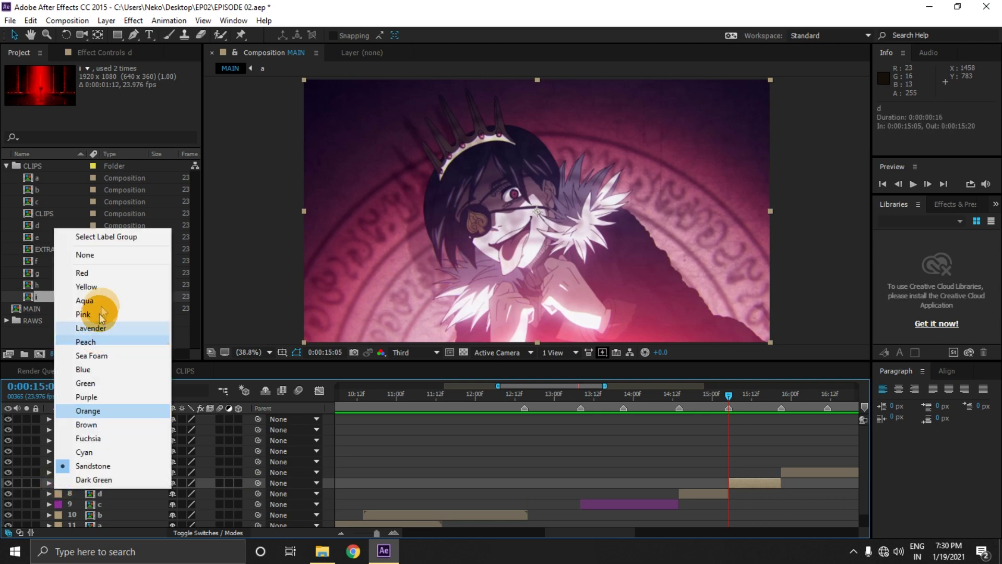
click(97, 396)
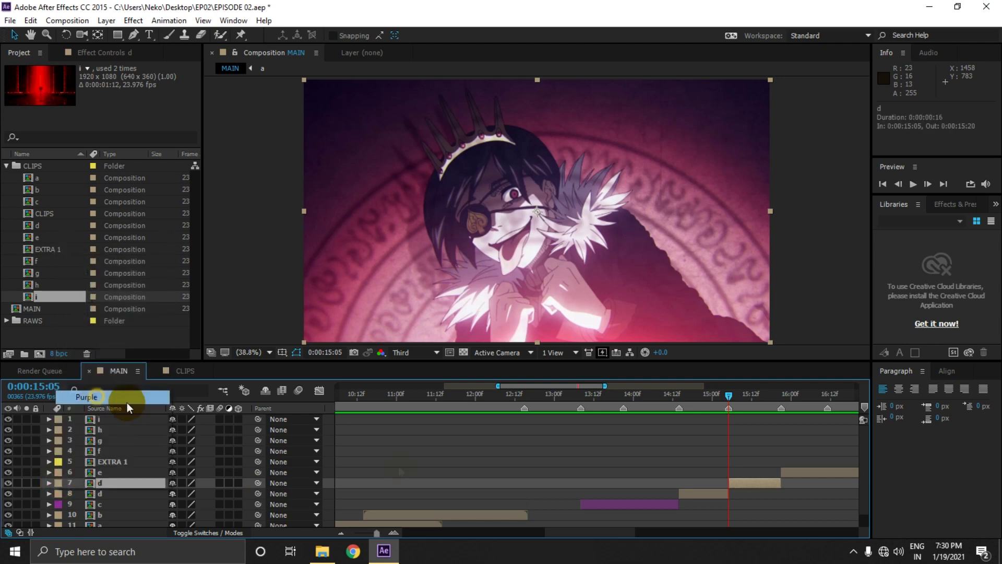
- Give clip e a purple label, with the current time at the 0:00:16:11 beat marker
key(minus)
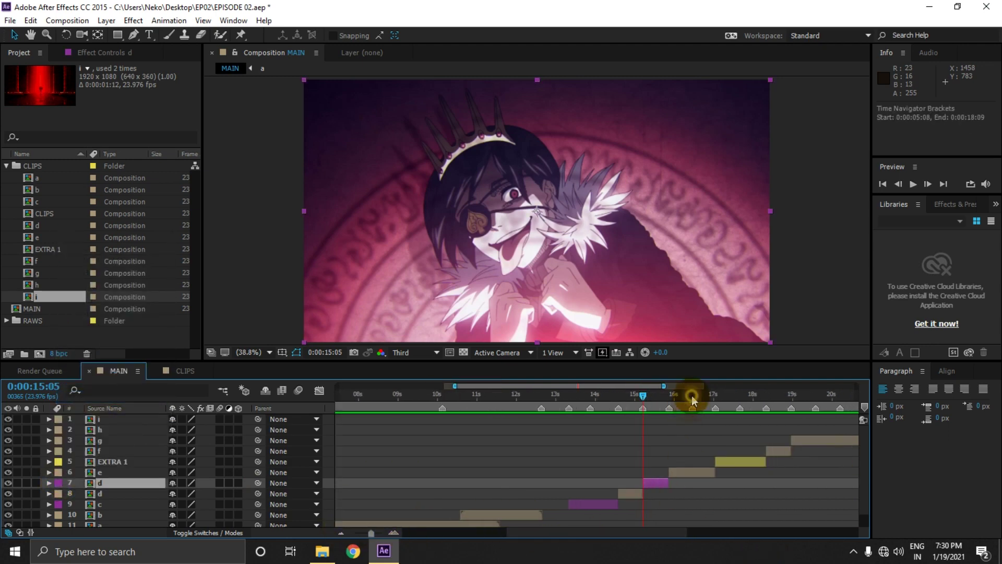
click(693, 396)
click(692, 471)
click(59, 472)
click(97, 383)
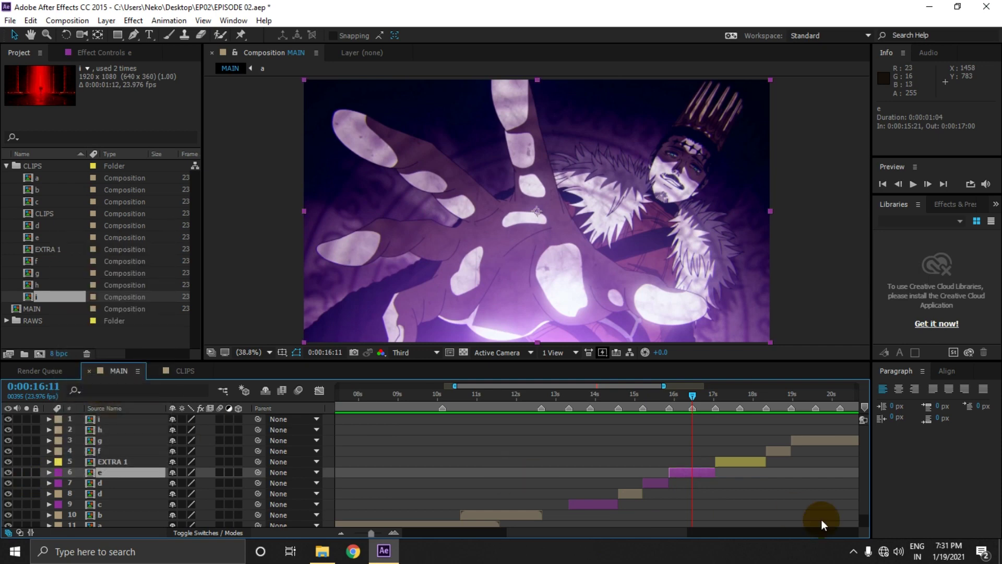
- Move the current time to the beat marker at 0:00:17:16 and give clip EXTRA 1 a purple label
click(740, 396)
click(740, 461)
click(59, 461)
click(99, 376)
- Set the work area around clip f from 0:00:18:08 to 0:00:19:00 and preview it
drag(652, 531, 692, 530)
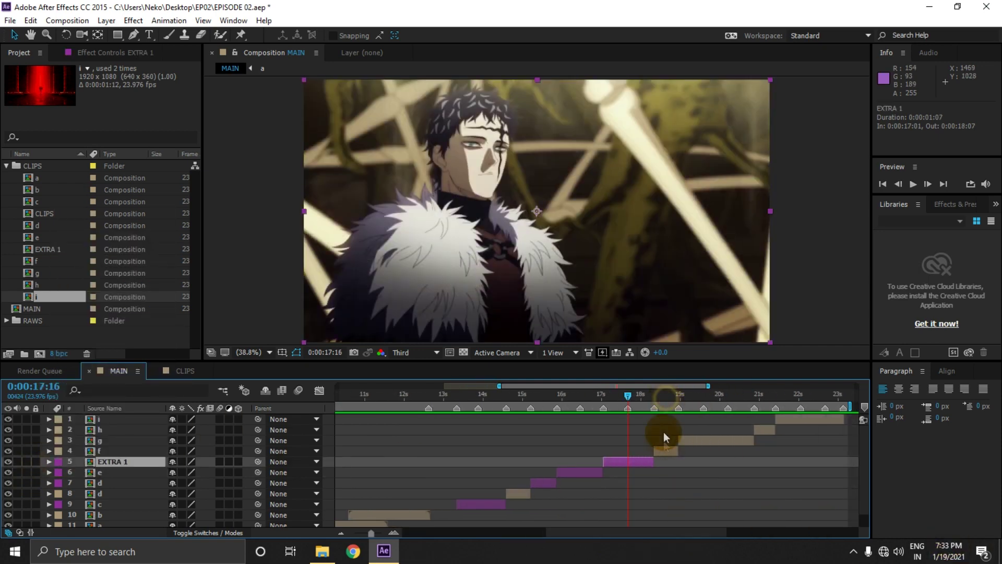
click(663, 448)
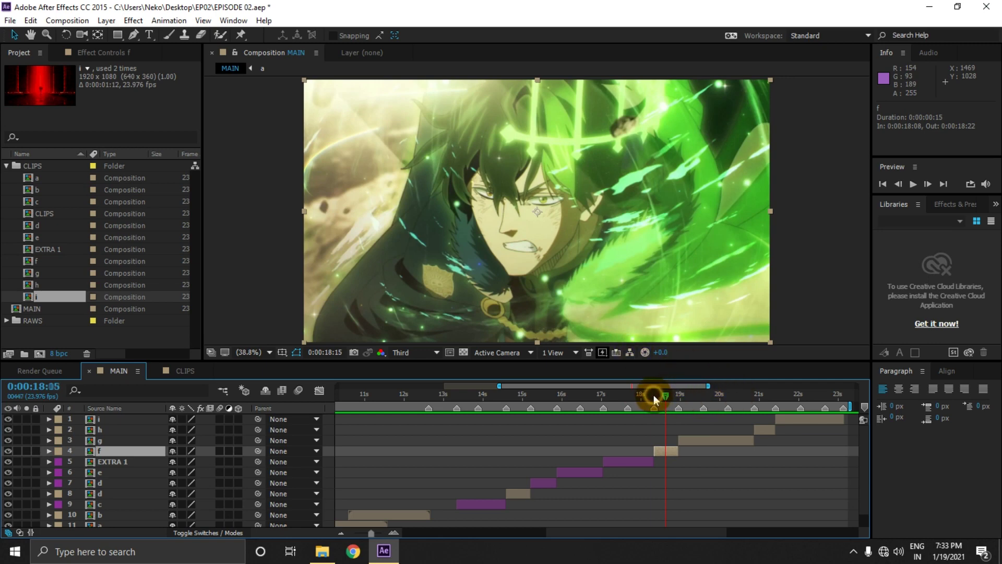
click(653, 395)
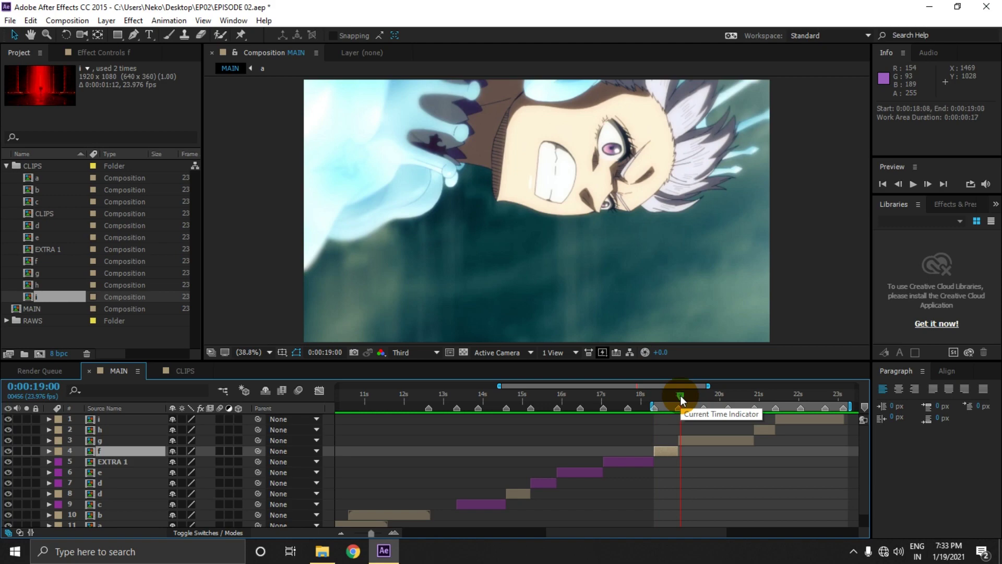
key(space)
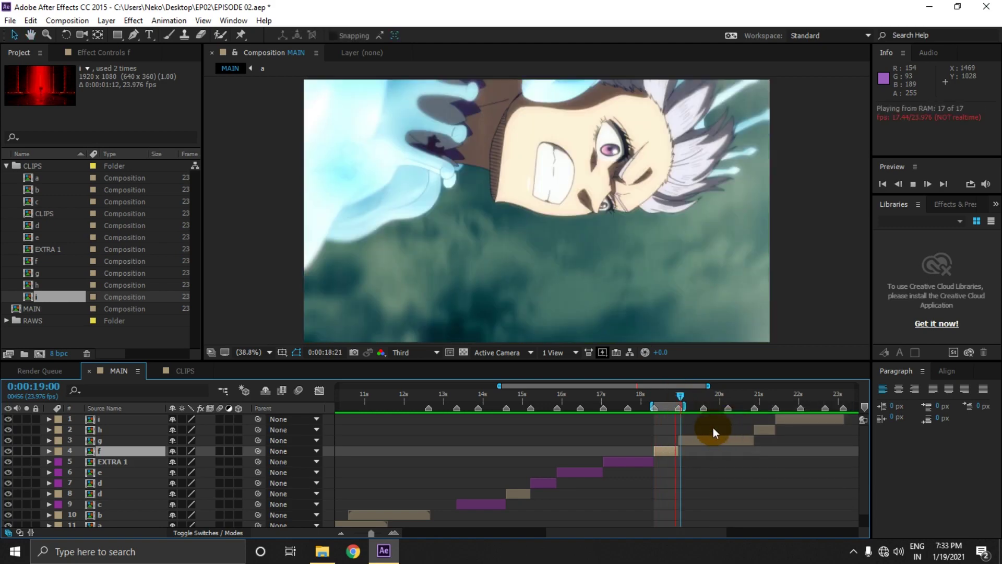
click(679, 394)
- Split clip i at 0:00:22:01 and give its second part a purple label
drag(695, 397, 802, 412)
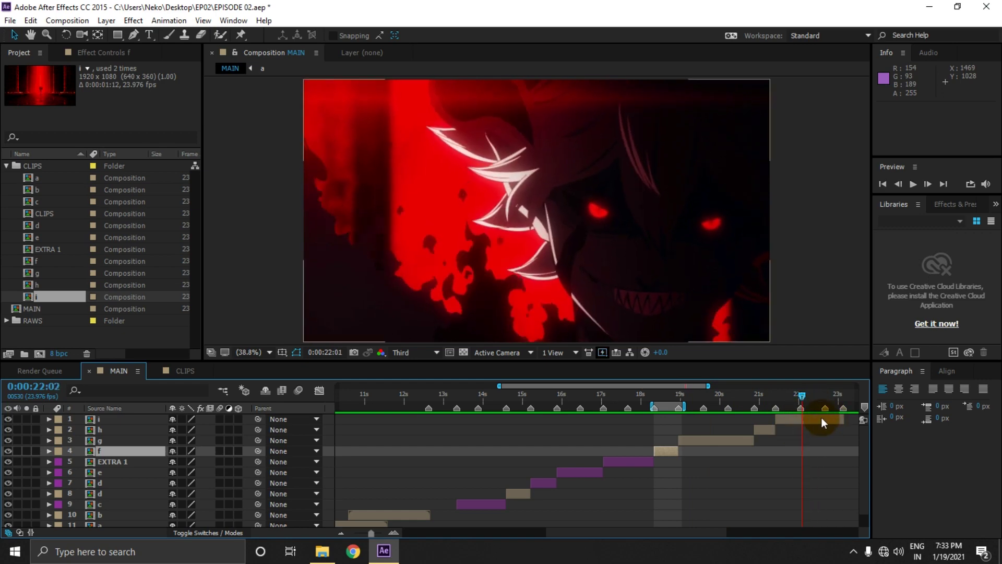
click(822, 417)
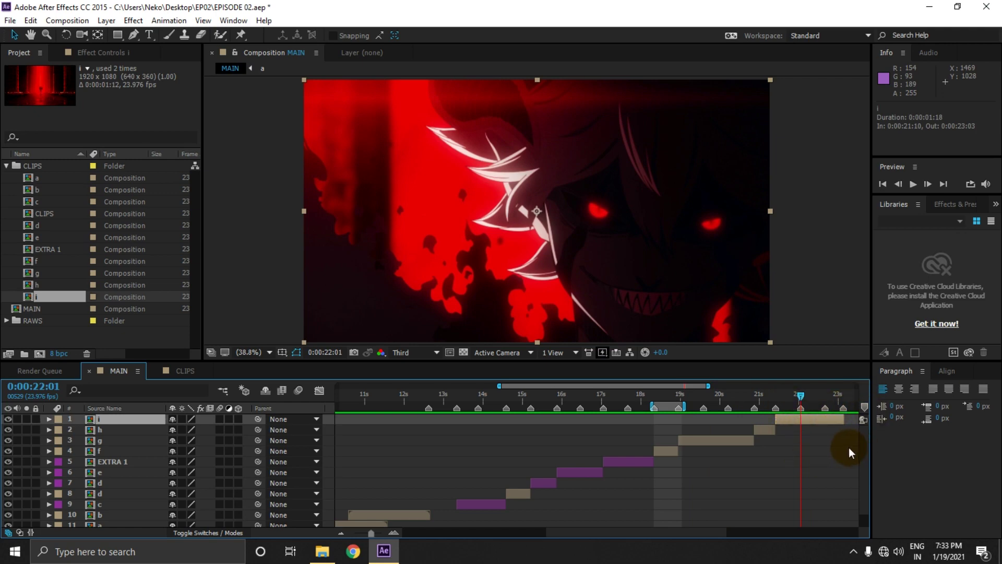
key(ctrl+shift+d)
click(809, 438)
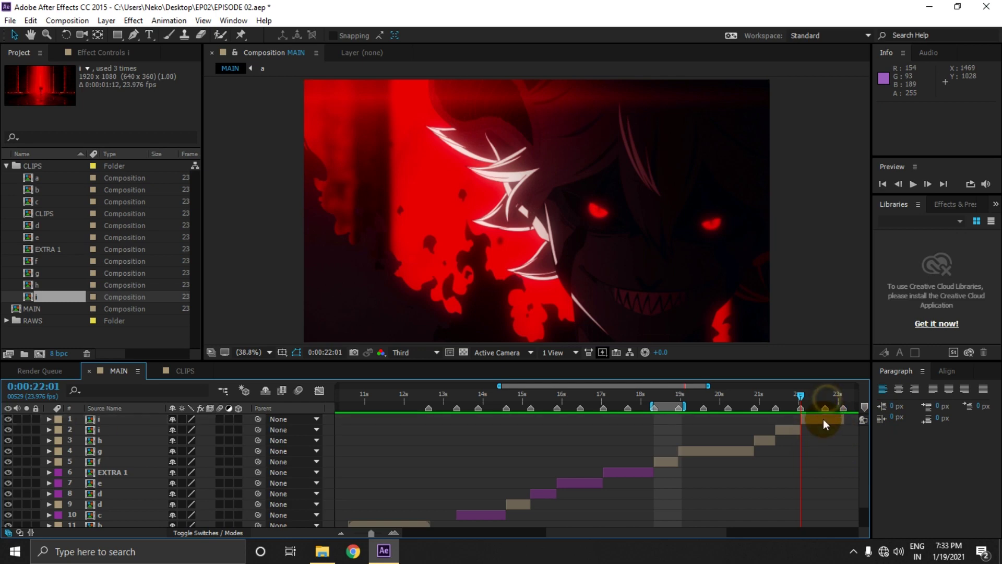
click(822, 418)
click(58, 425)
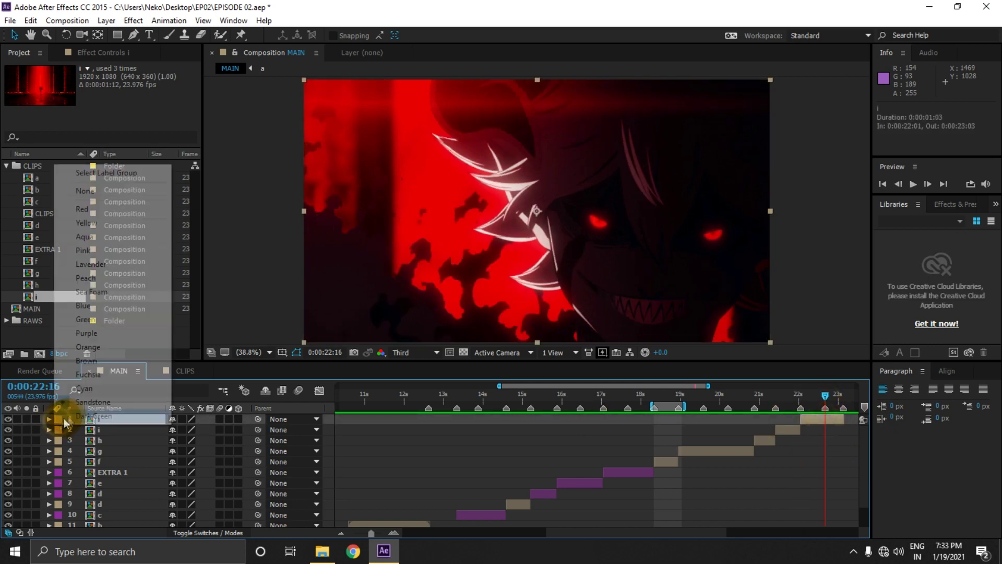
click(99, 337)
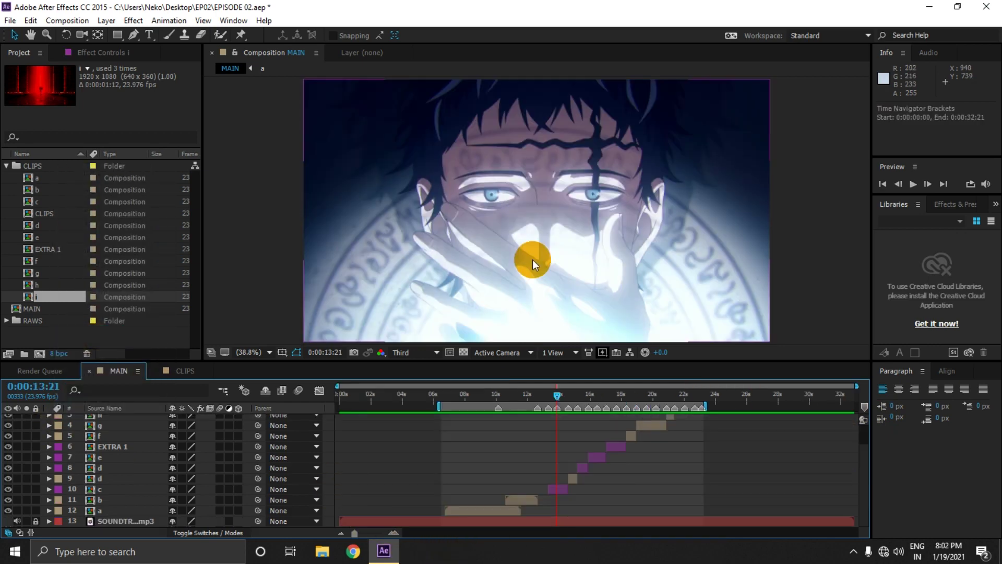
- Collapse the CLIPS folder in the project and create a new folder named TWIXTOR
click(553, 495)
click(554, 491)
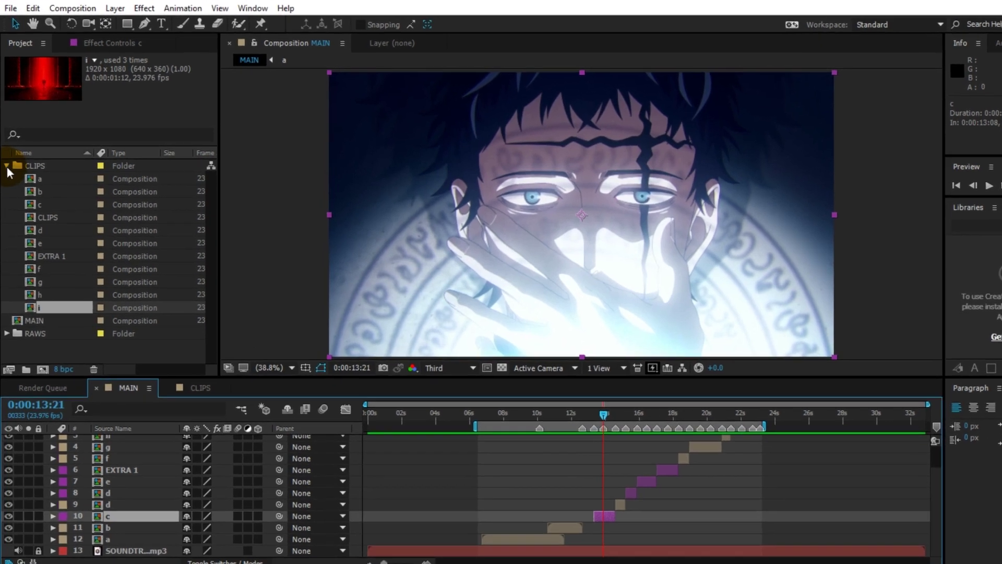
click(6, 166)
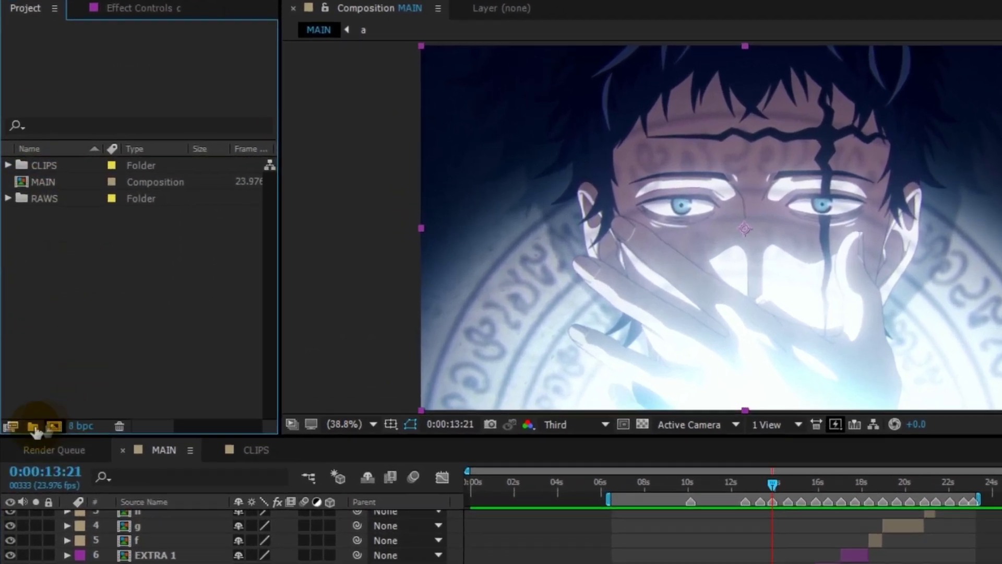
click(30, 403)
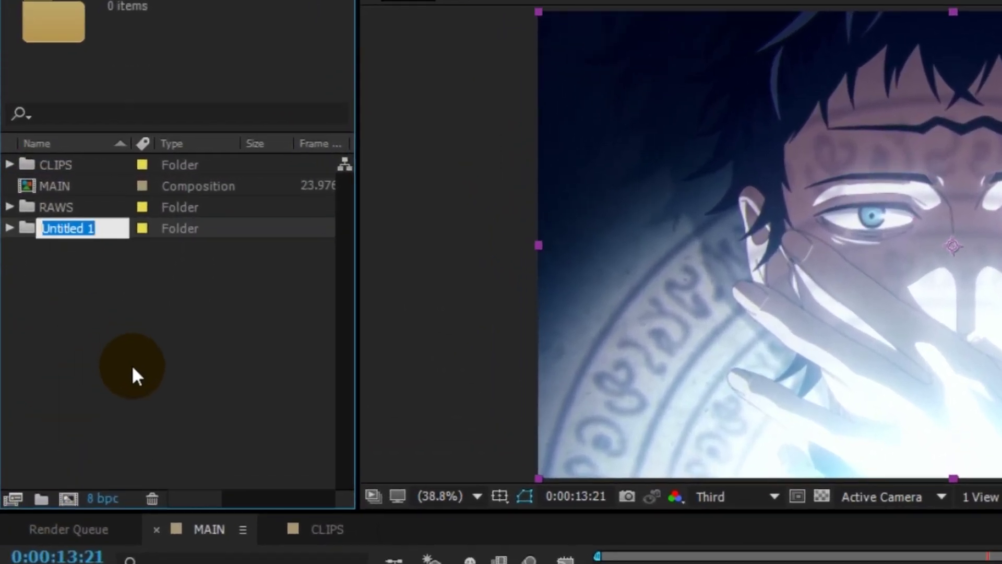
text(TWIXTOR)
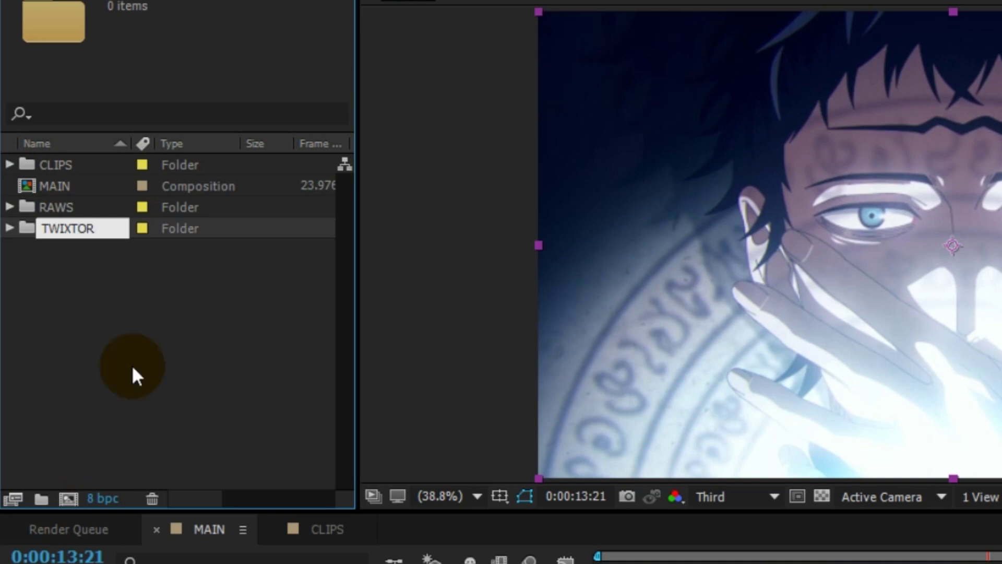
click(132, 364)
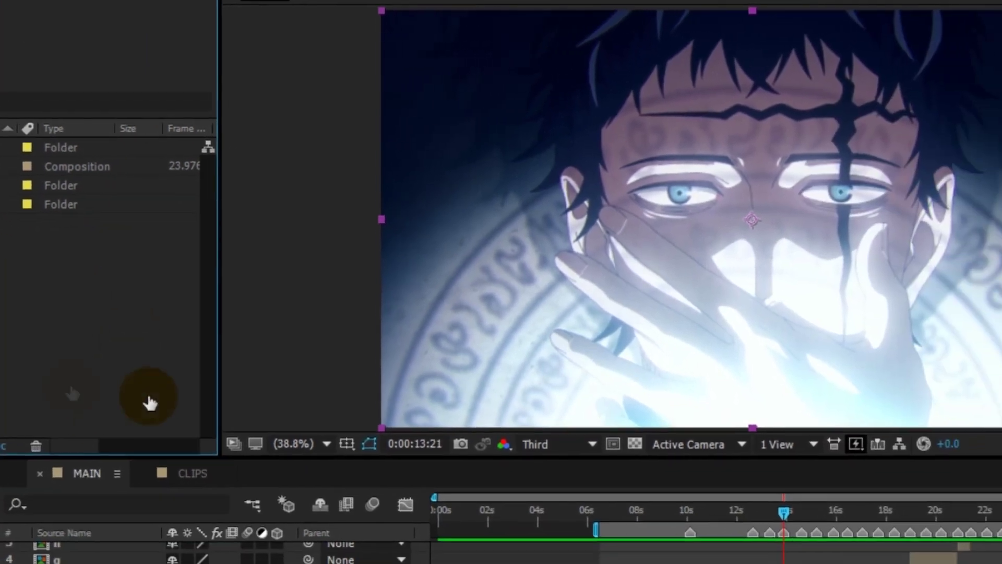
- Create a 1920 x 1080 composition named TWIXTOR at 23.976 fps with a duration of 0:10:37:14
key(ctrl+n)
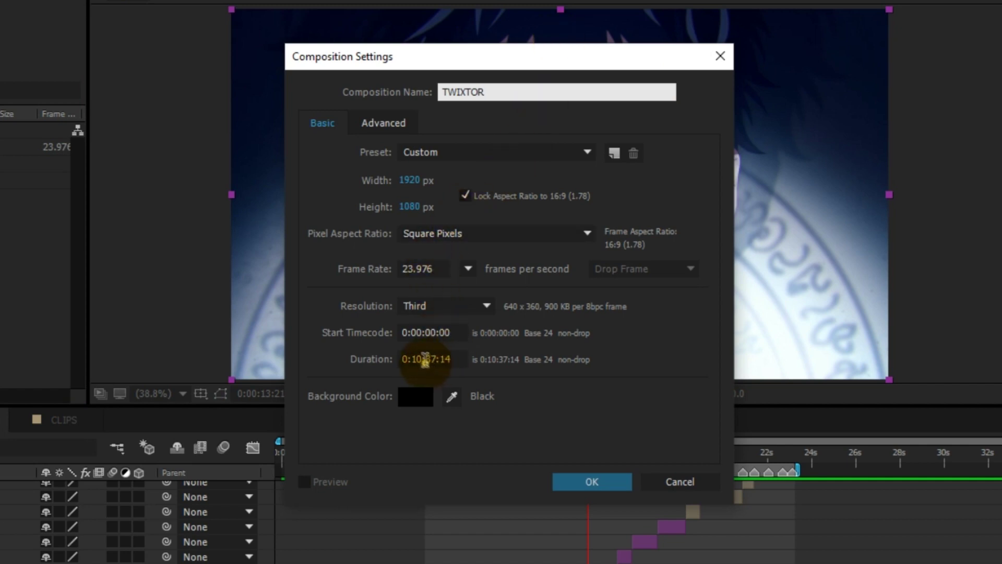
click(425, 359)
click(423, 360)
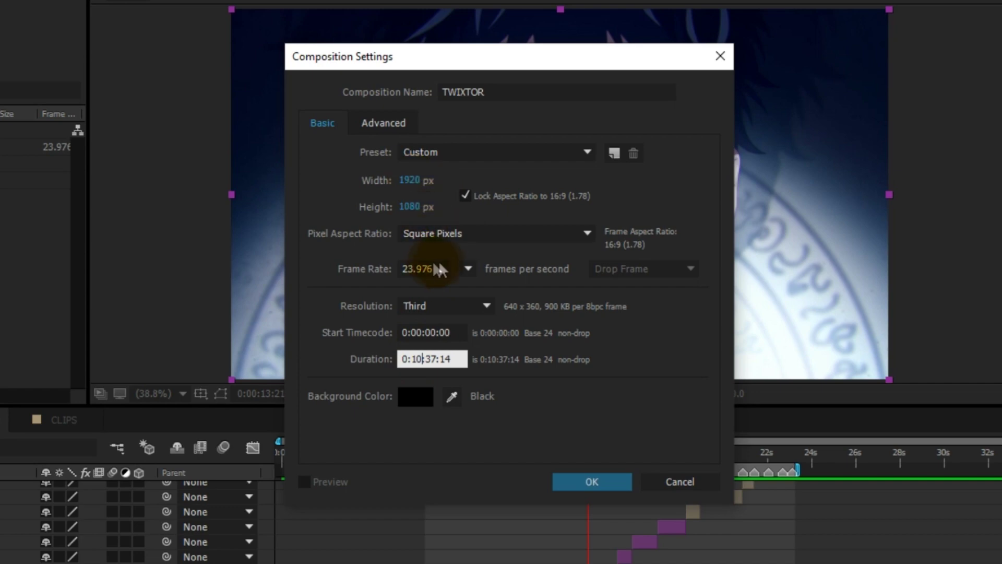
click(592, 481)
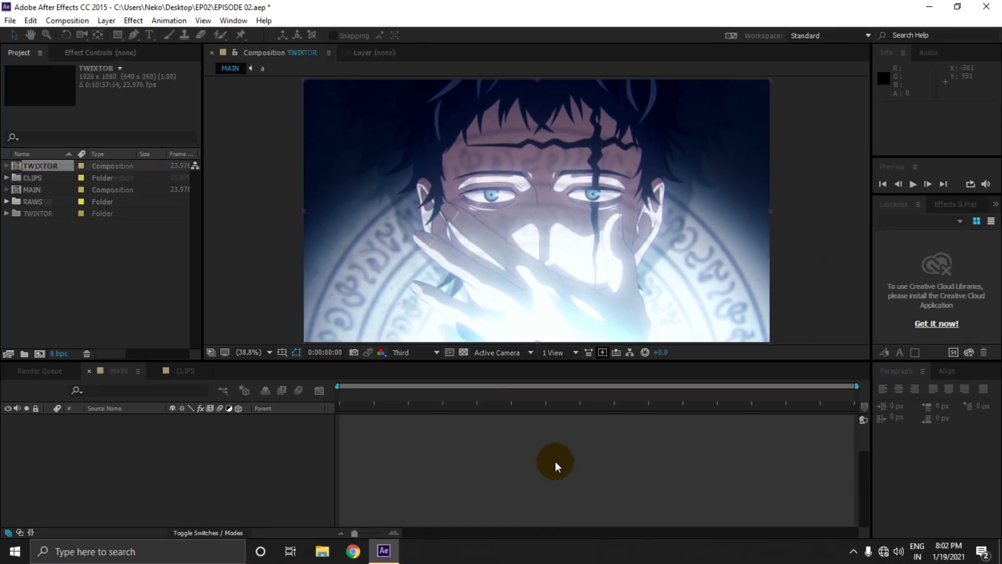
- Move the TWIXTOR composition into the TWIXTOR folder
click(70, 244)
drag(36, 214, 58, 230)
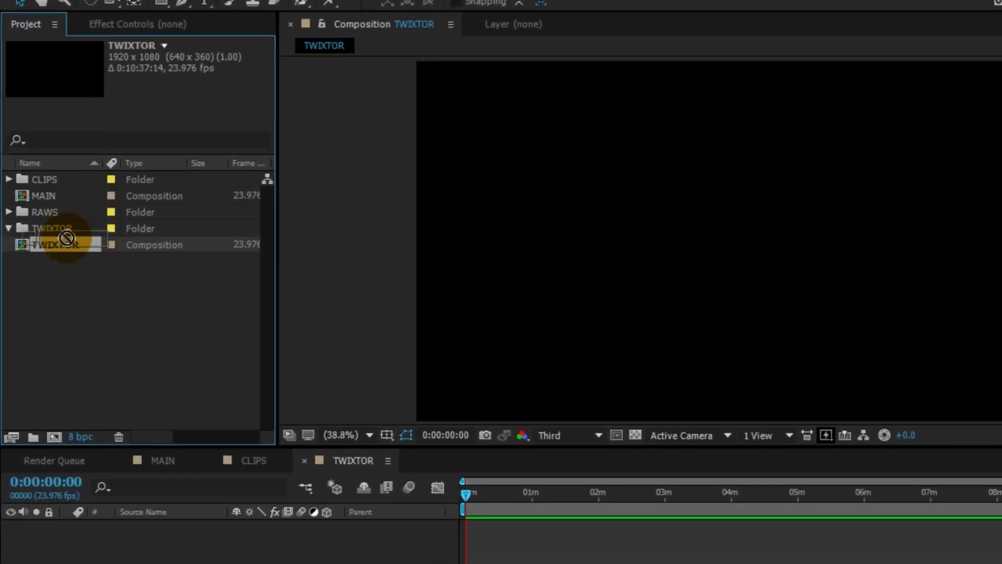
click(61, 272)
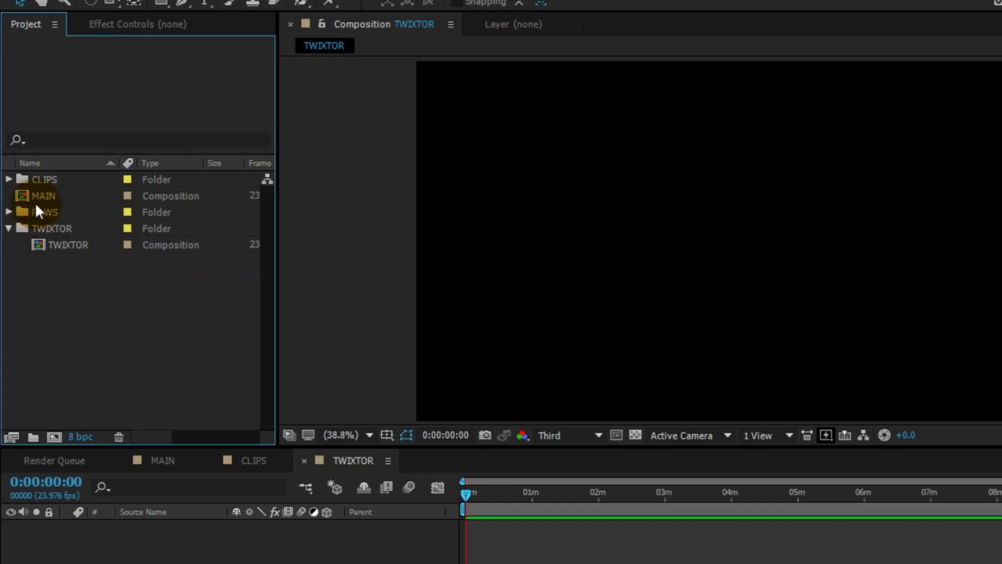
- Check clip c in MAIN, add clip c from the CLIPS folder to the TWIXTOR composition, and collapse the project folders
click(166, 459)
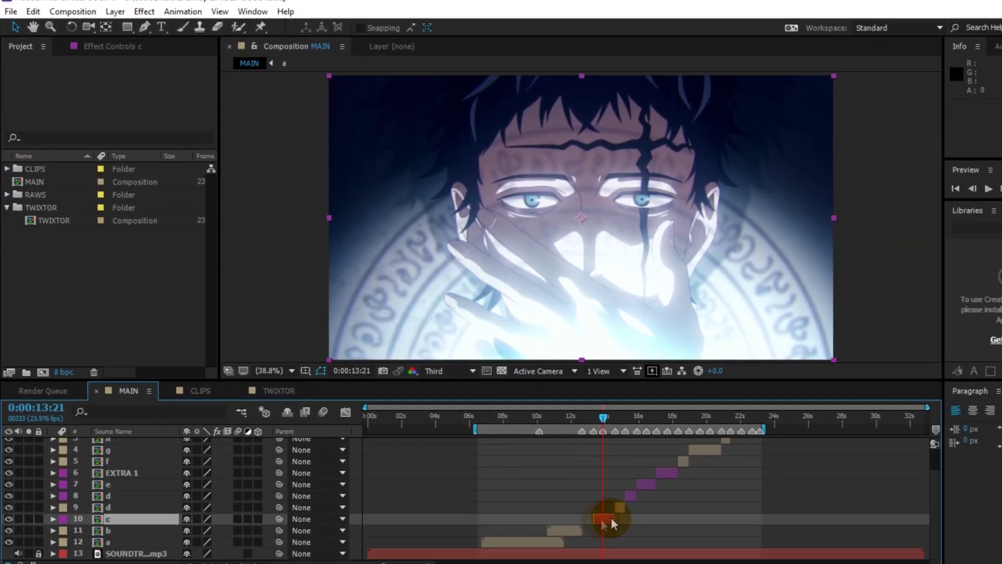
click(556, 489)
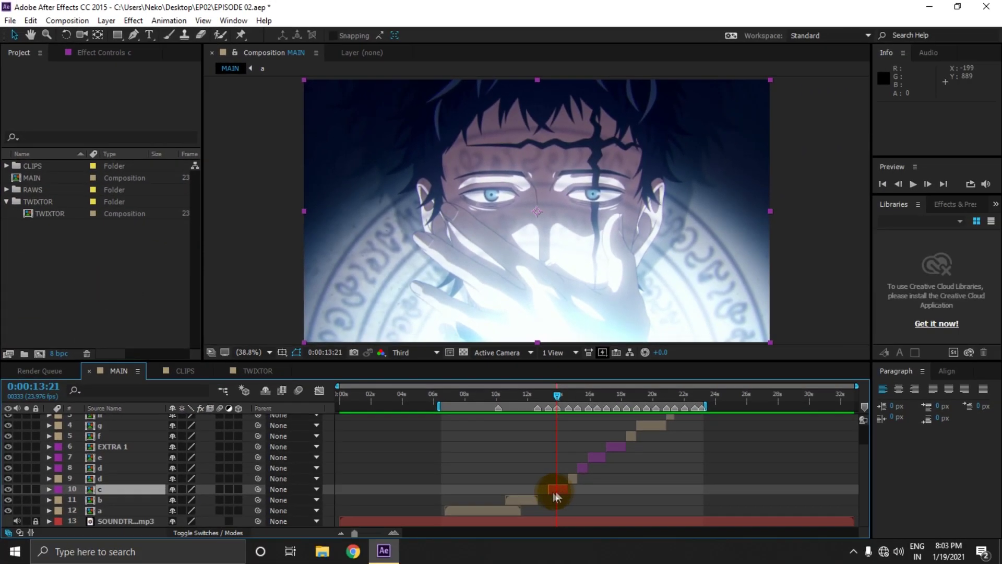
click(248, 372)
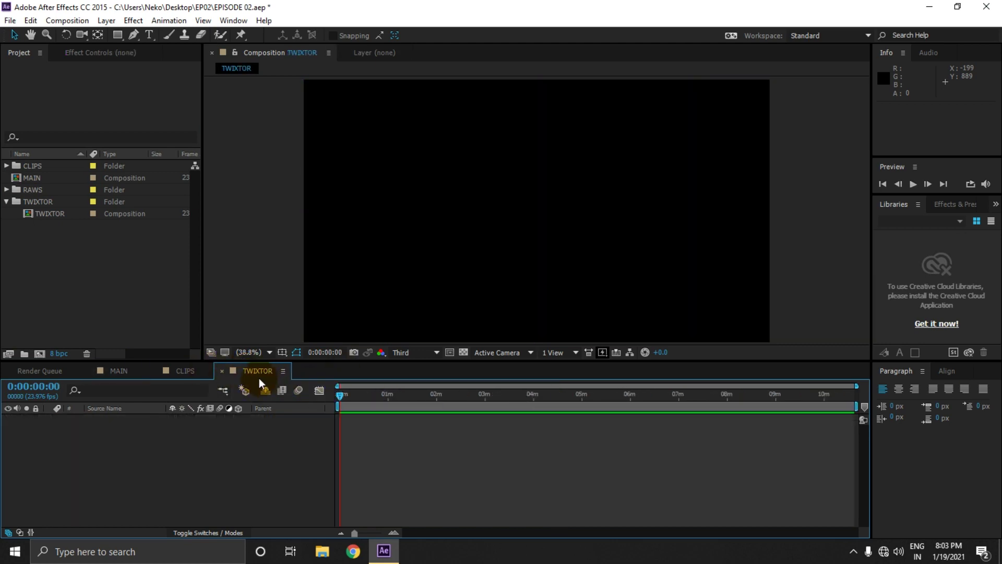
click(6, 165)
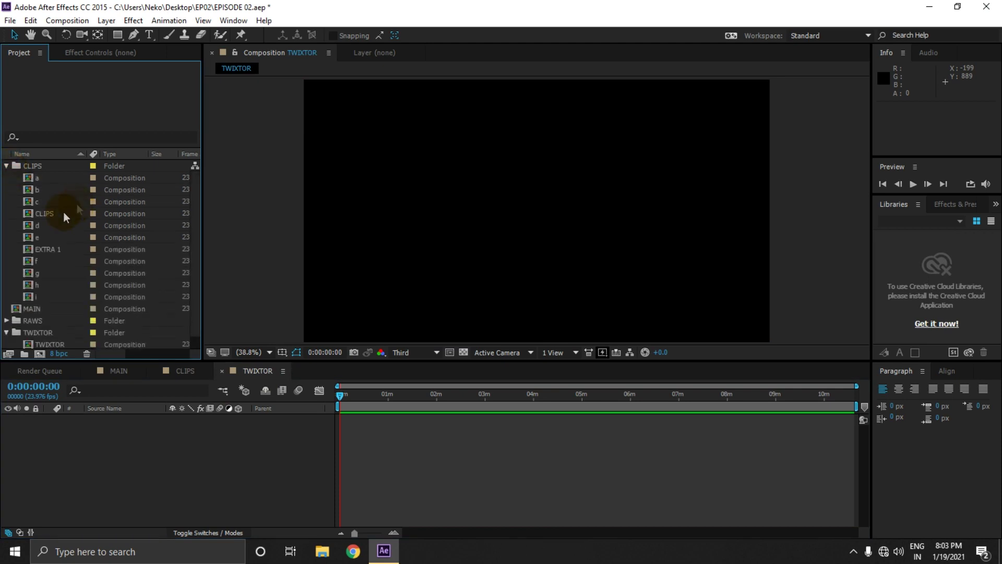
drag(42, 203, 422, 456)
click(6, 166)
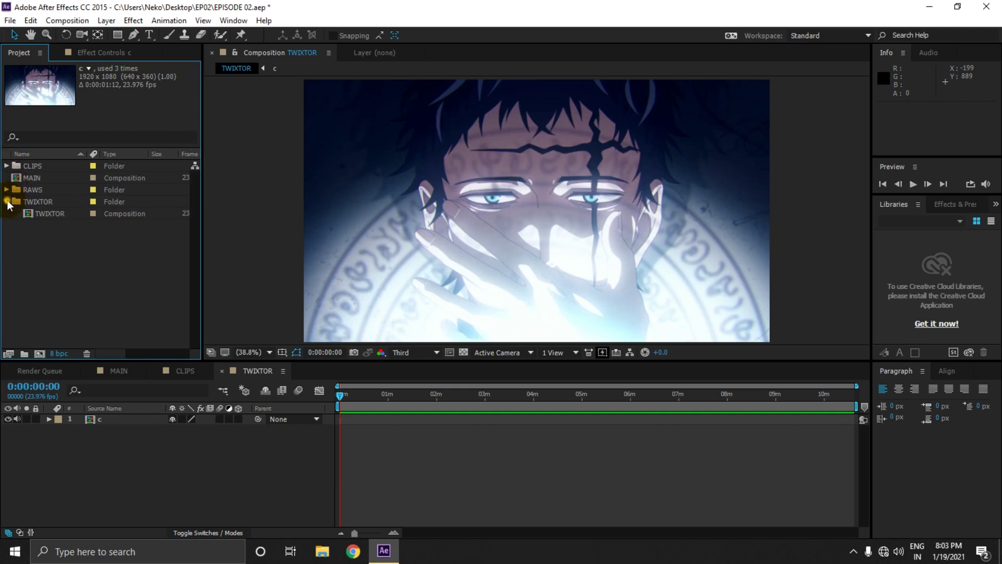
click(6, 202)
- Pre-compose clip c in TWIXTOR as c Comp 1, moving all attributes without adjusting the composition duration to the layer's time span
click(370, 461)
click(394, 532)
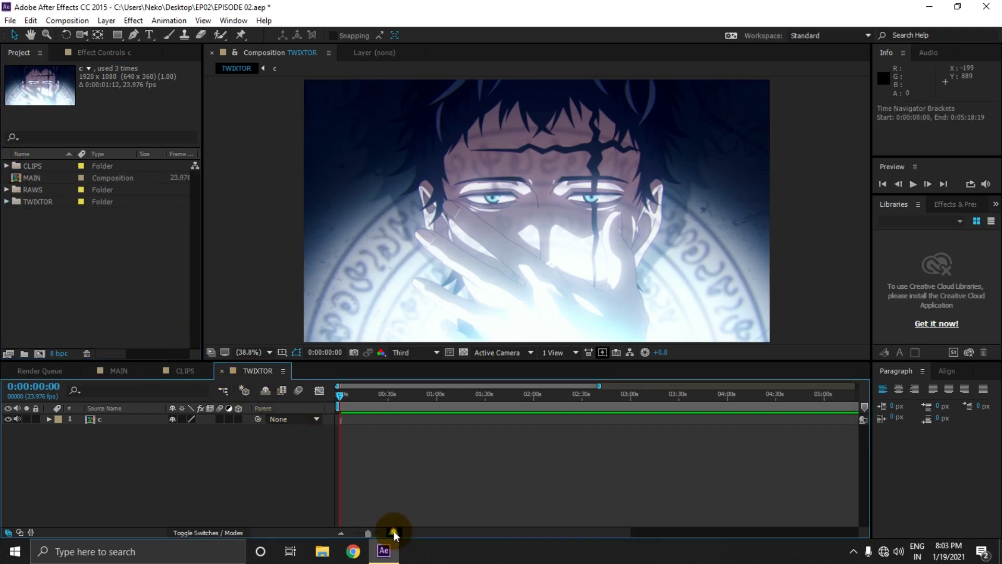
click(394, 532)
click(396, 532)
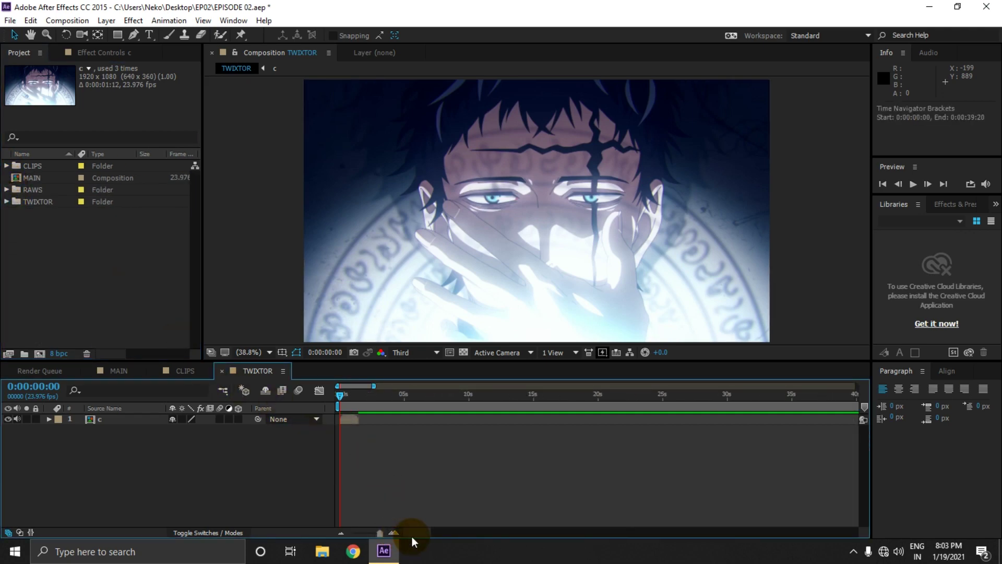
click(395, 532)
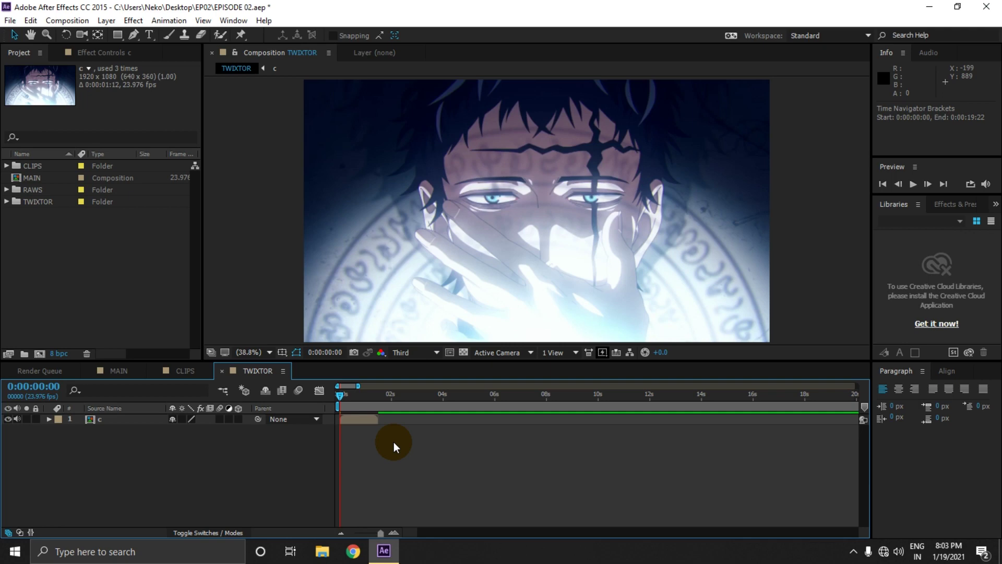
click(362, 420)
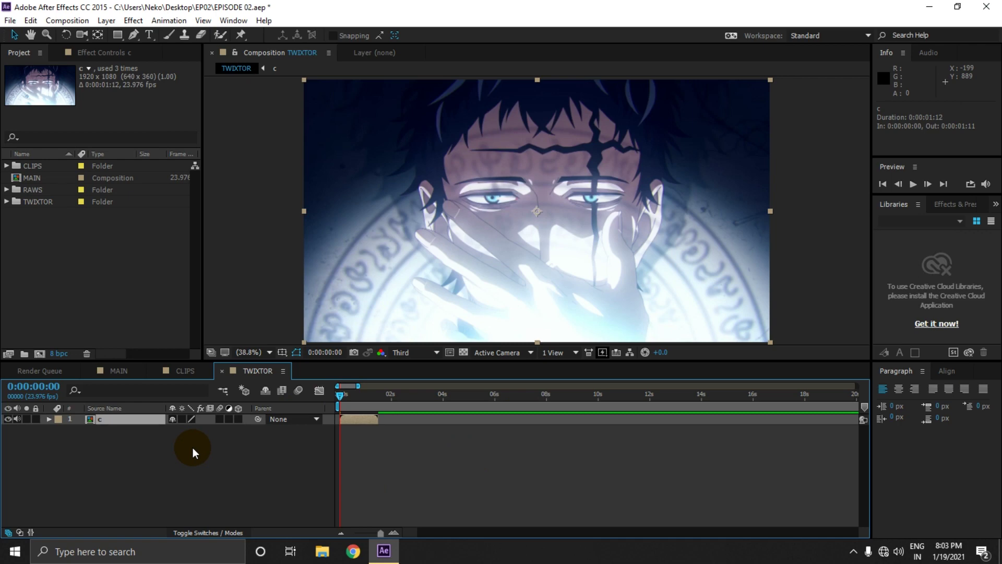
key(ctrl+shift+c)
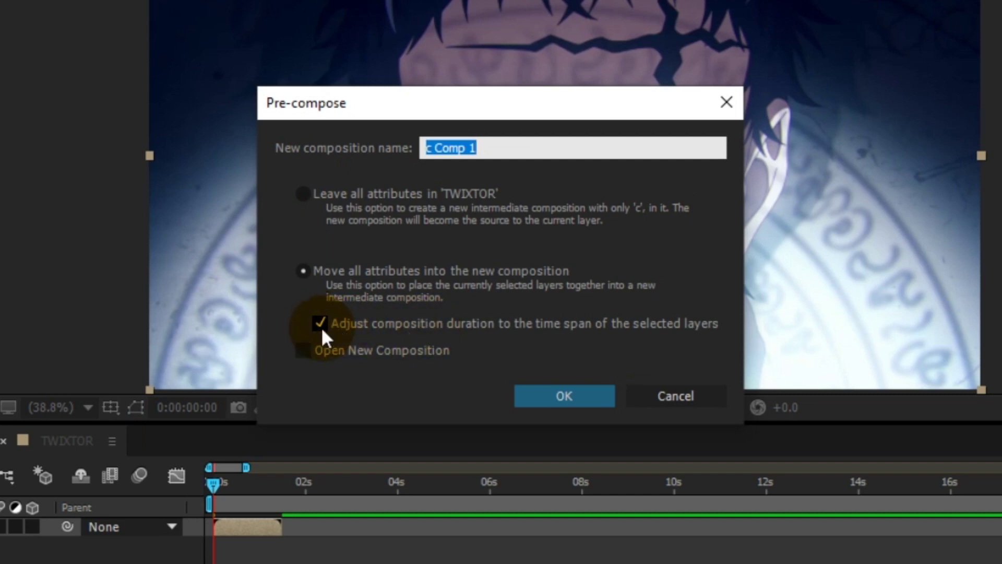
click(320, 324)
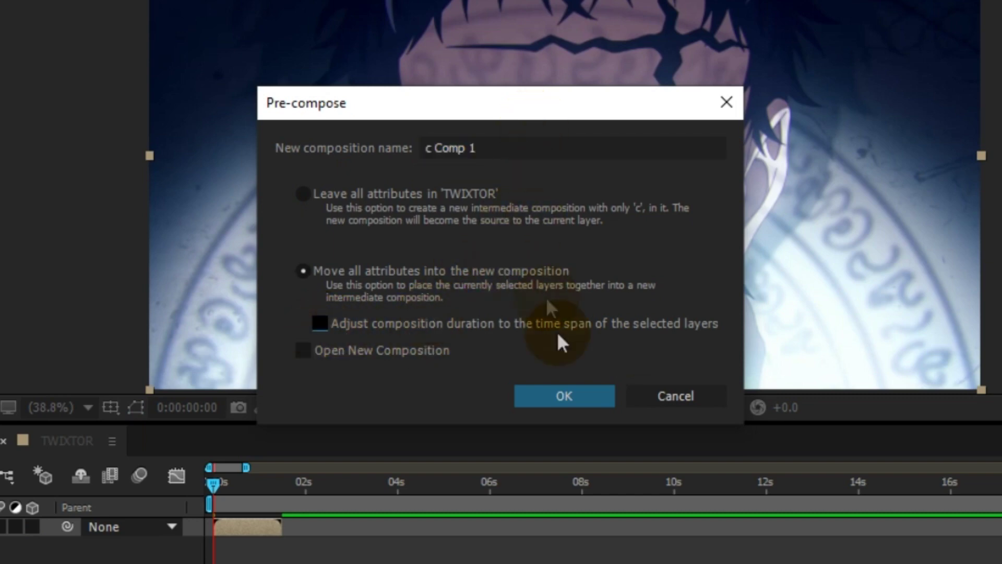
click(590, 395)
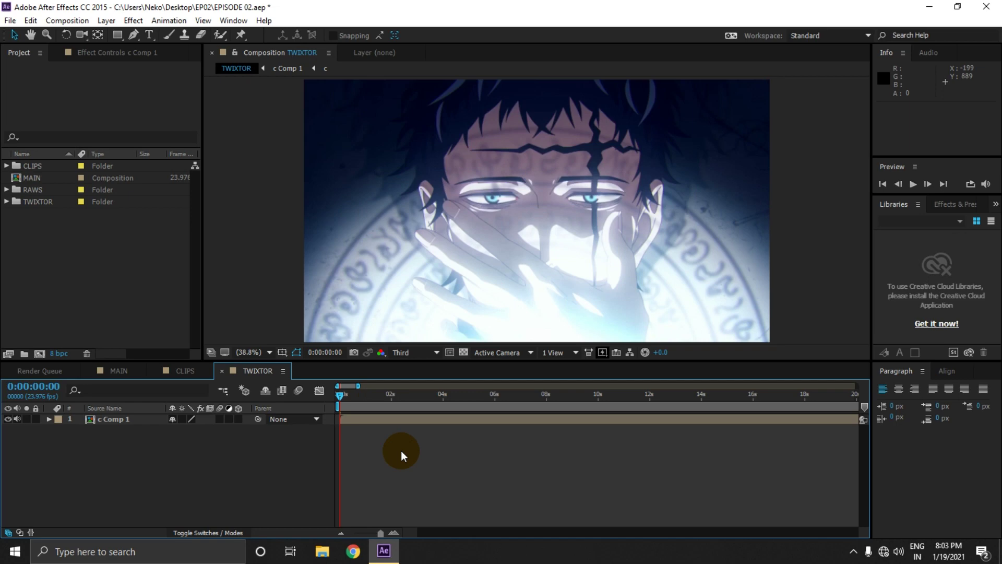
- Apply the Twixtor Pro effect to the c Comp 1 layer
click(402, 421)
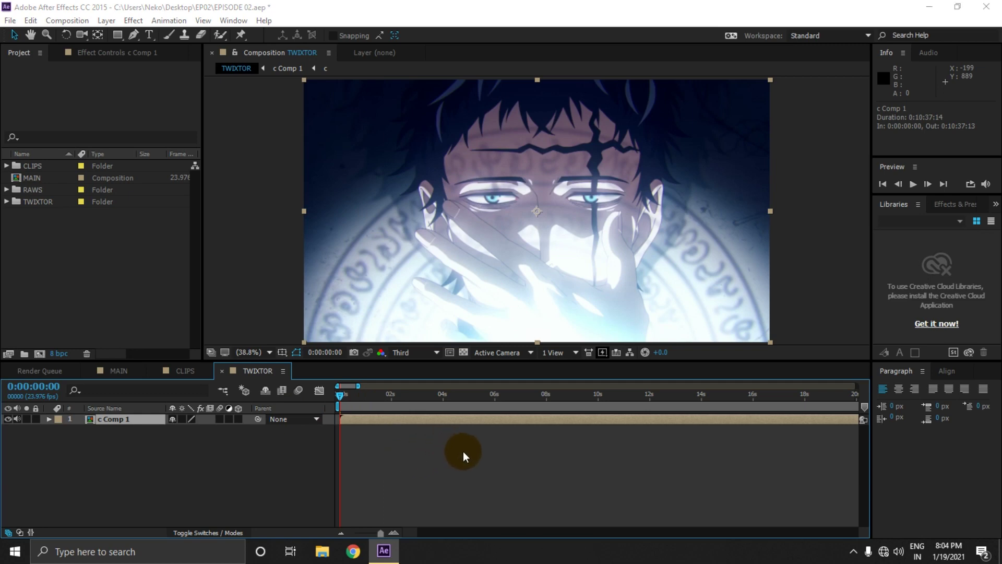
click(468, 420)
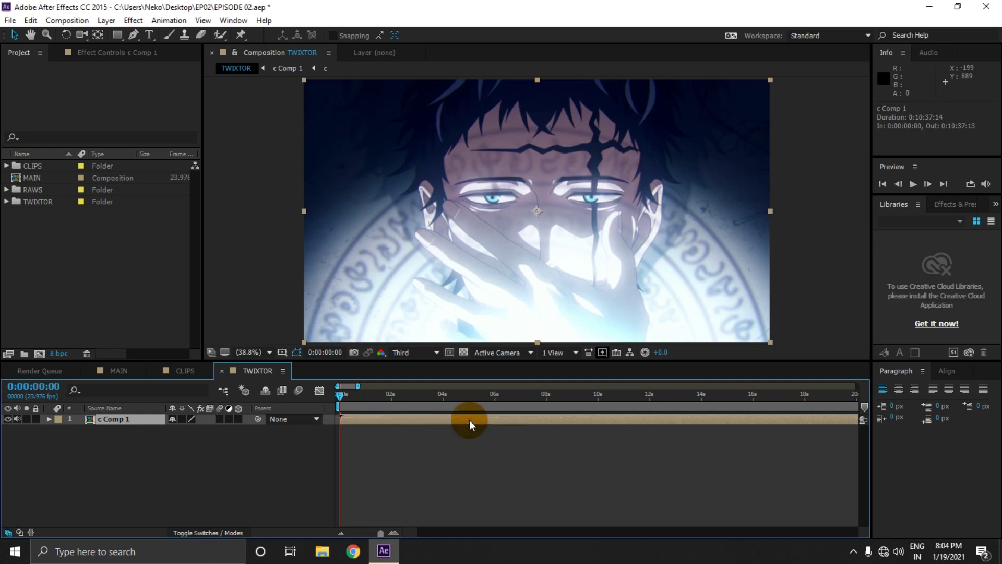
key(ctrl+space)
text(tw)
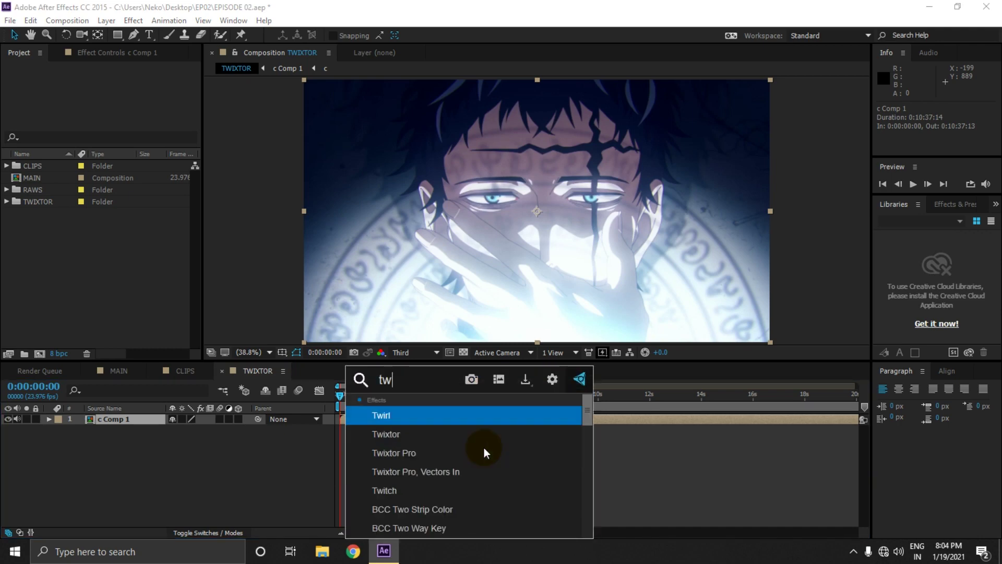
click(436, 450)
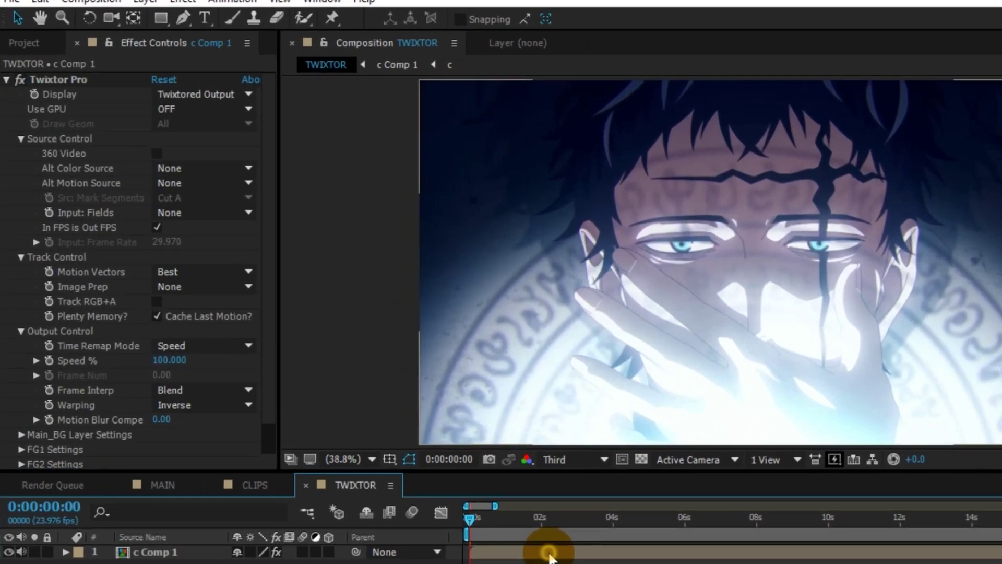
- In Twixtor Pro on c Comp 1, turn off In FPS is Out FPS and set the input frame rate to 7
click(549, 553)
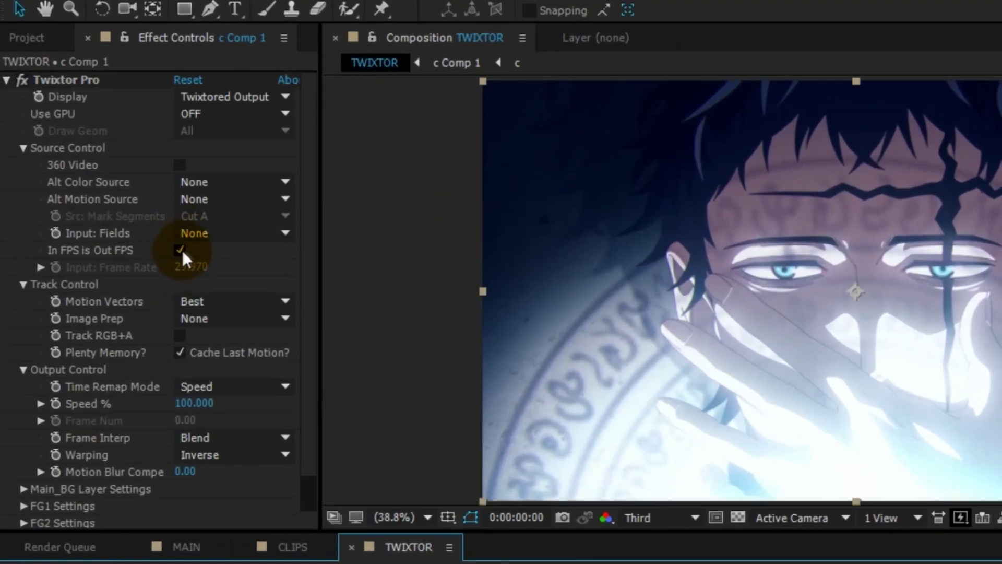
click(179, 250)
click(196, 264)
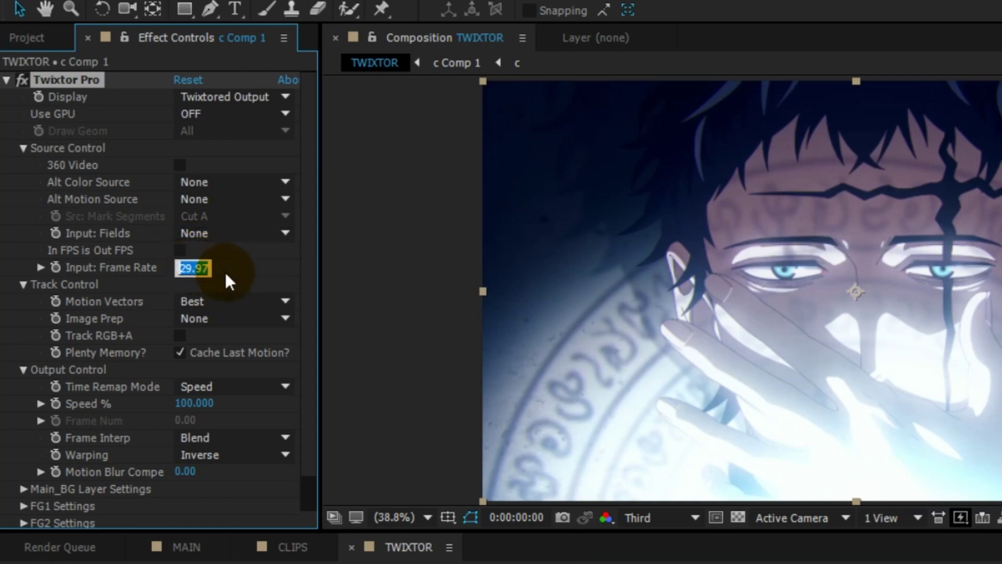
text(7)
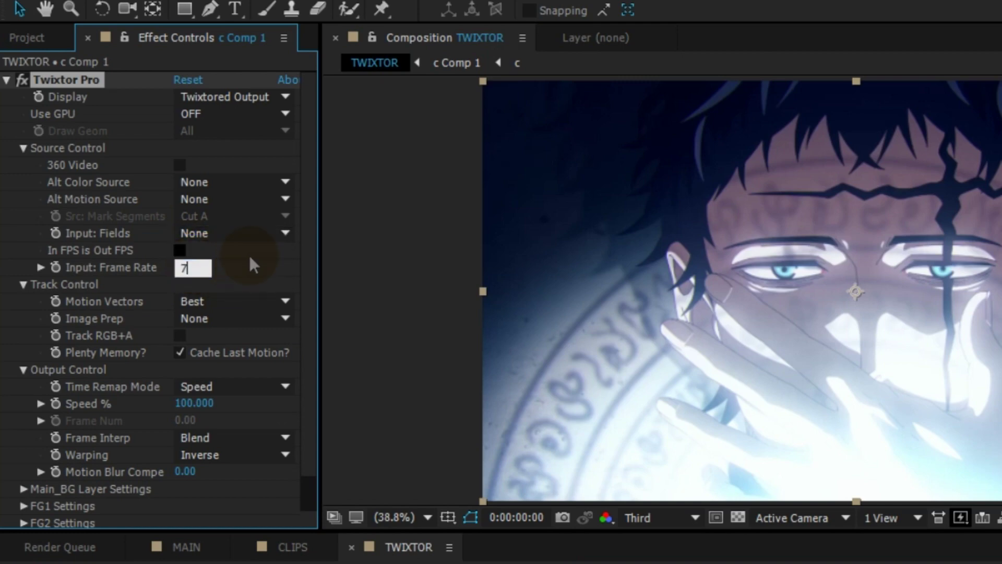
click(99, 321)
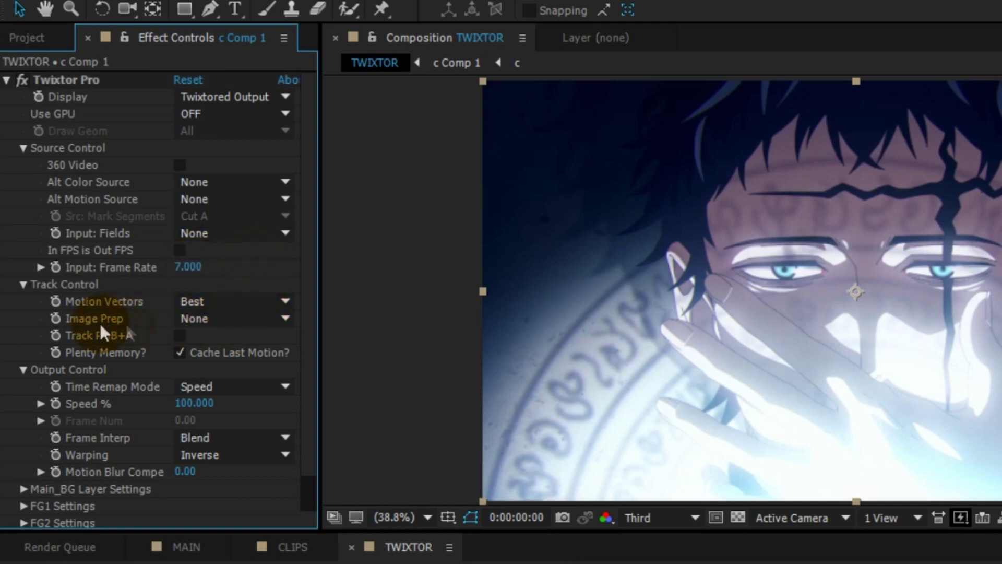
- Set Twixtor Pro's Image Prep to Contrast/Edge Enhance and its Speed % to 10
click(202, 319)
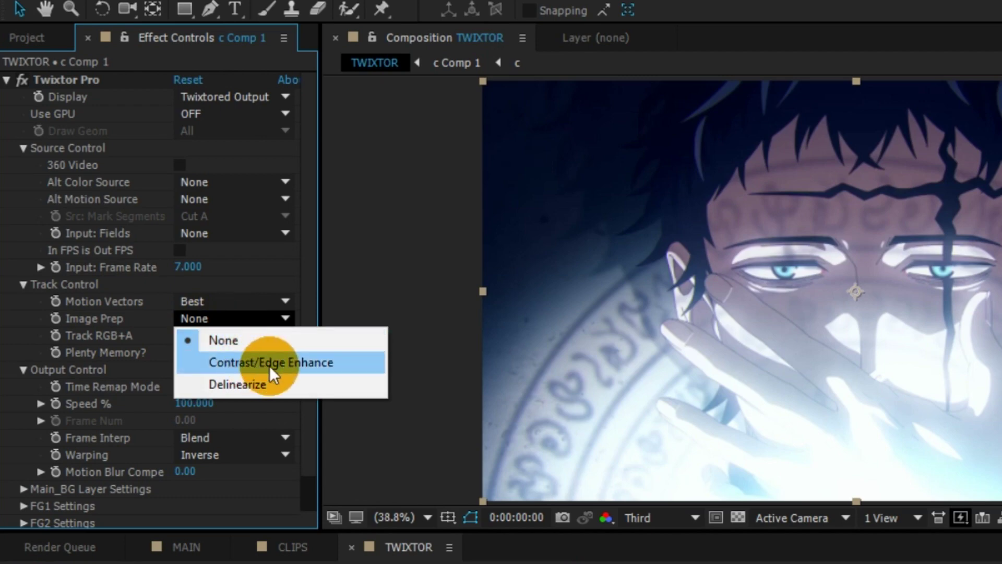
click(269, 365)
click(205, 403)
text(1)
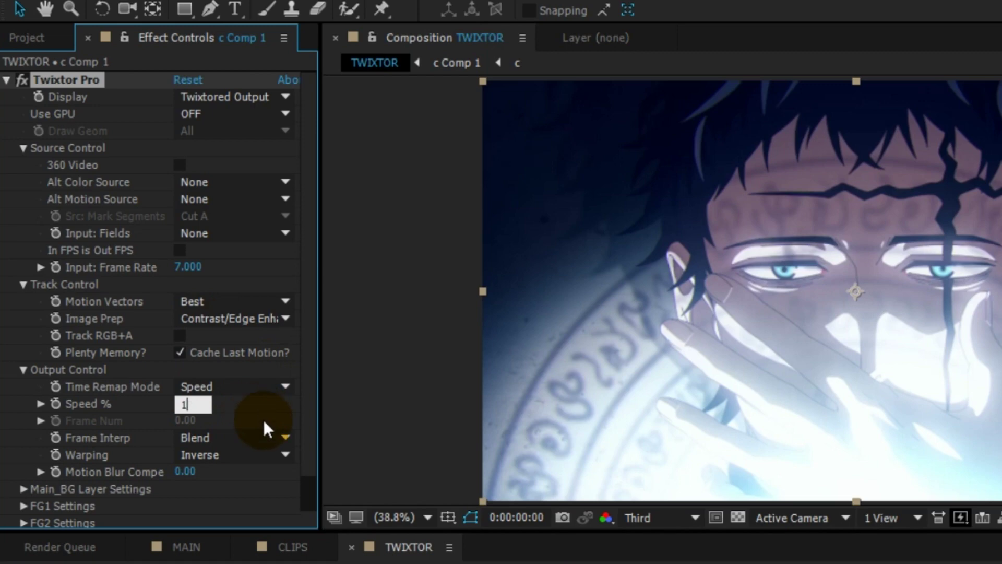
text(0)
- Set Twixtor Pro's Frame Interp to Motion Weighted Blend and its Warping to Inverse w/ Smart Blend
click(233, 433)
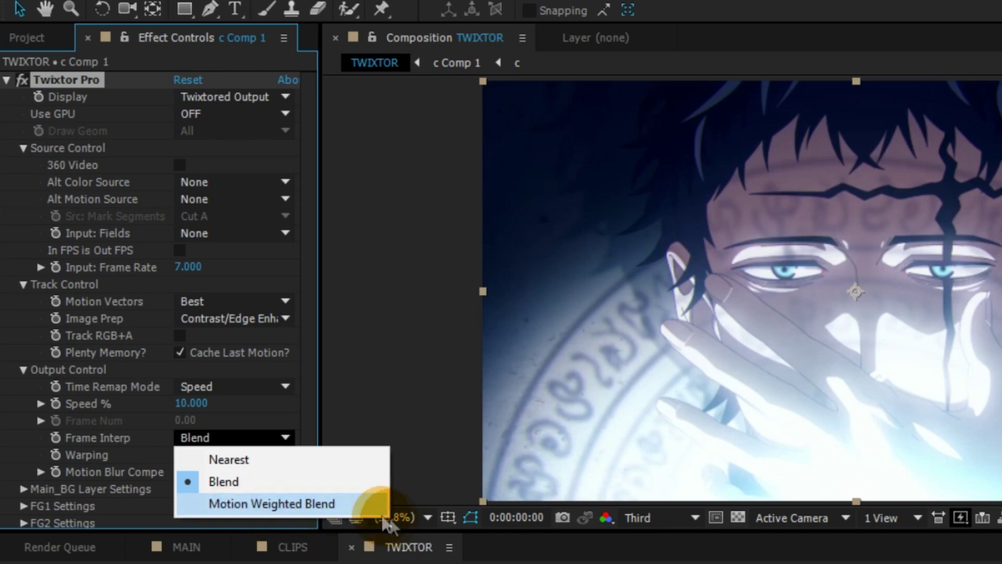
click(324, 503)
click(258, 456)
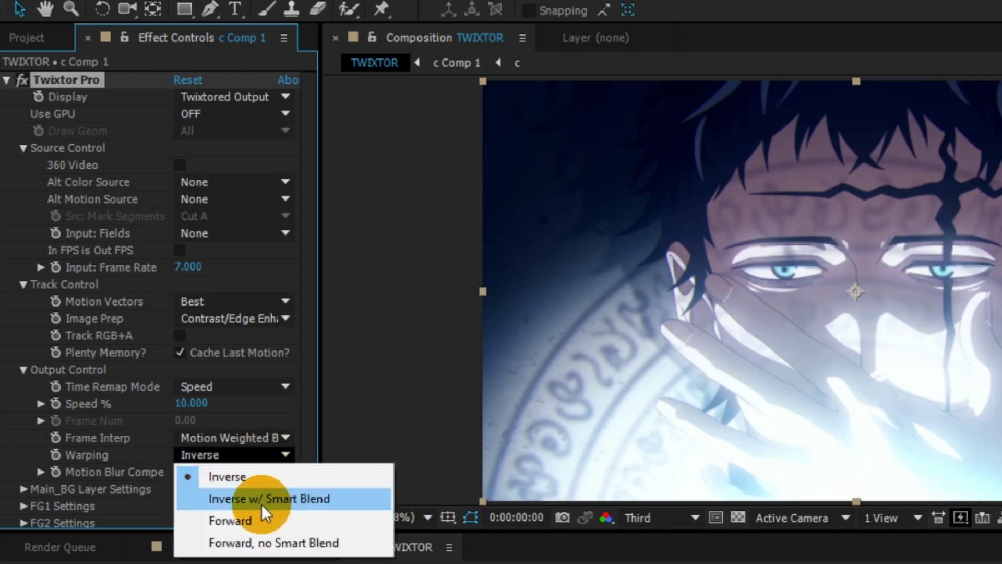
click(308, 503)
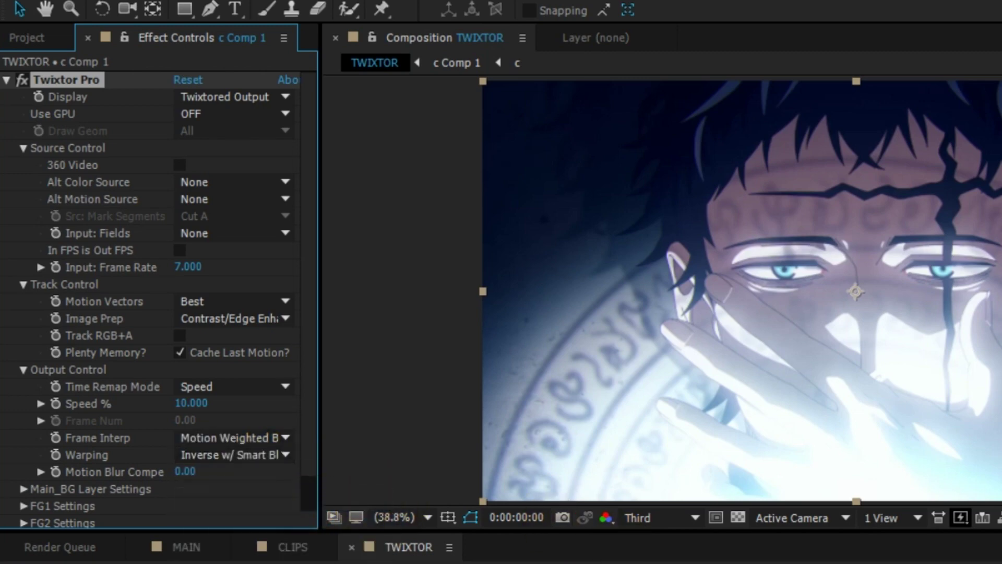
- Find where the slowed clip ends in TWIXTOR, split c Comp 1 at 0:00:15:17, and delete the part after it
click(409, 547)
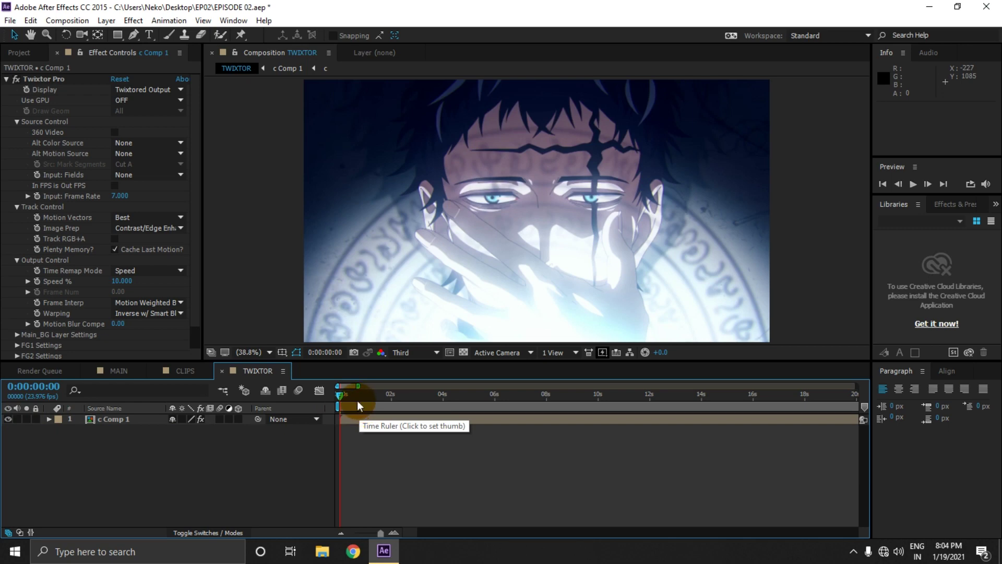
click(362, 402)
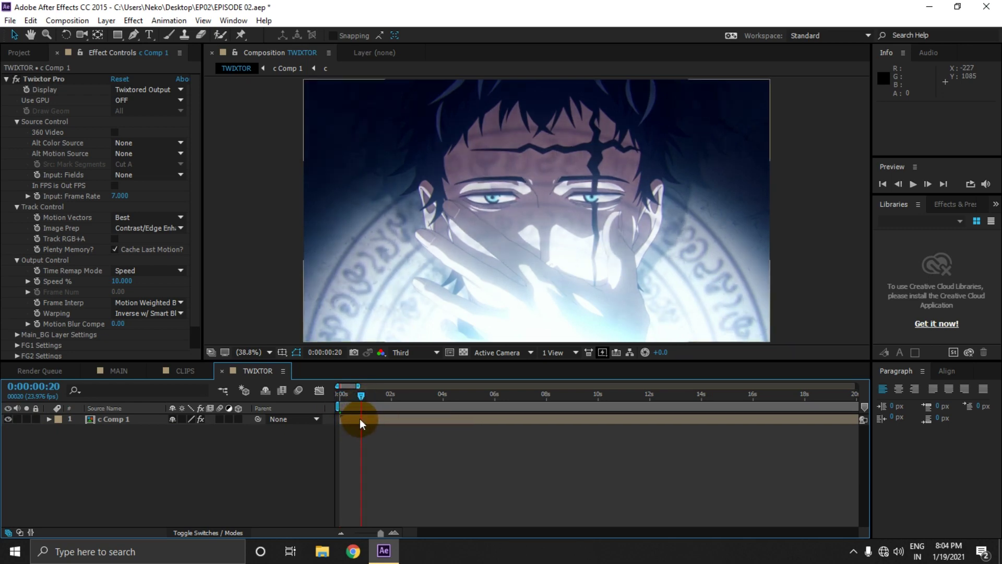
click(591, 405)
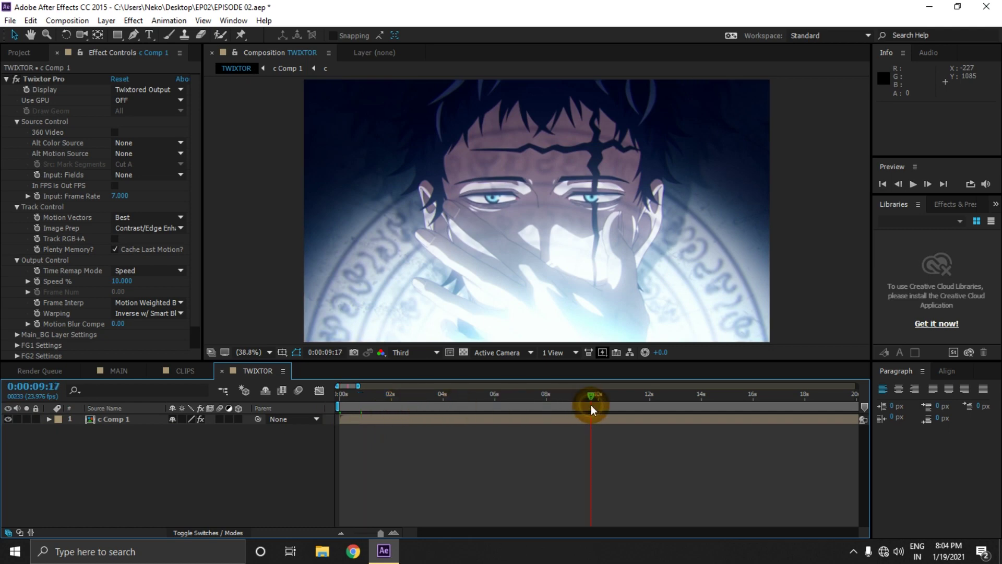
click(763, 404)
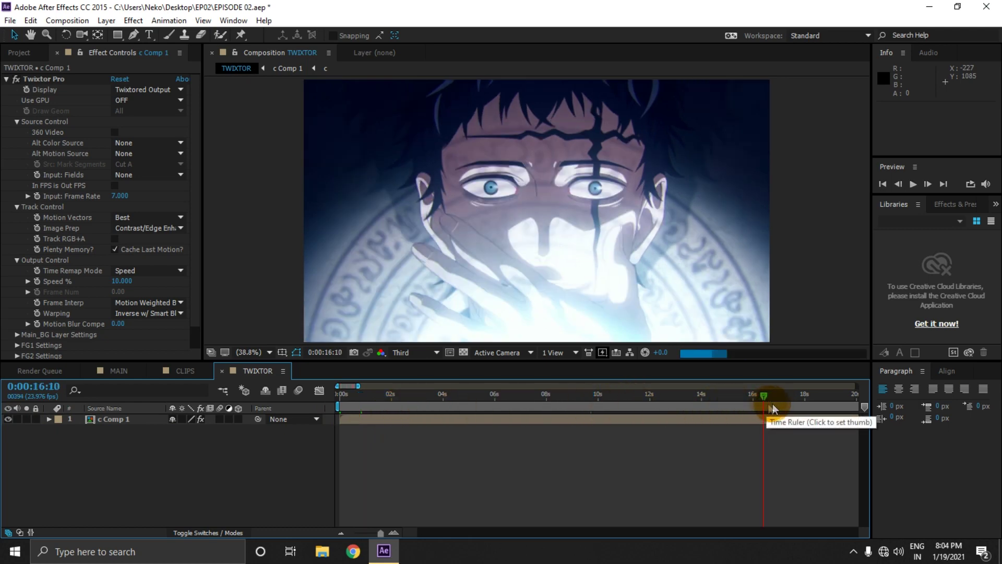
click(735, 404)
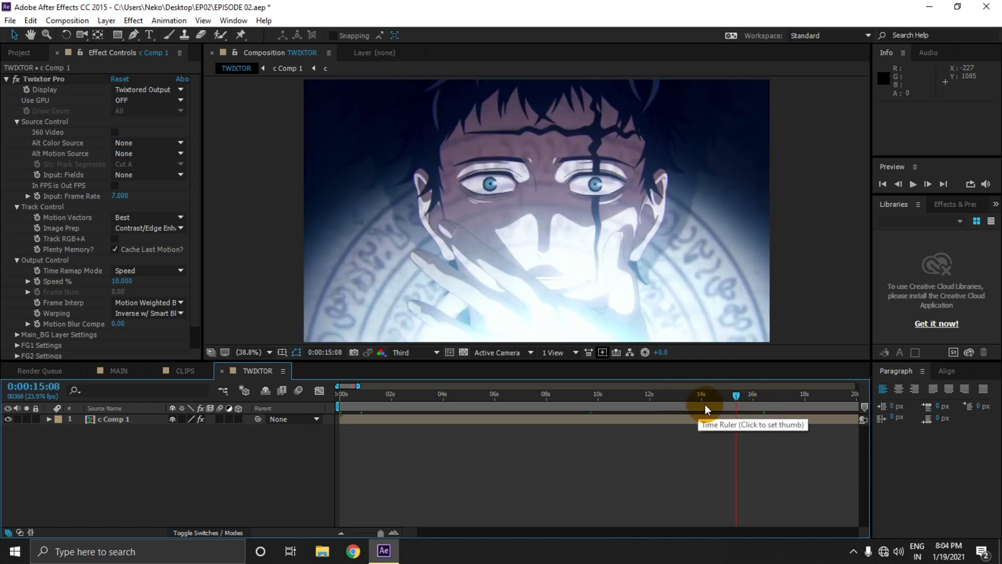
click(744, 421)
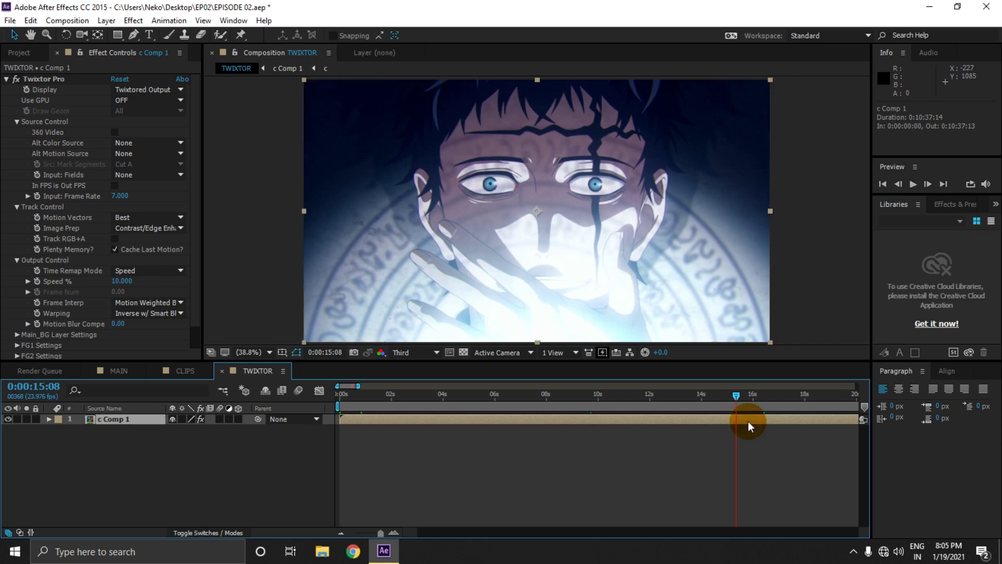
key(shift+Page_Down)
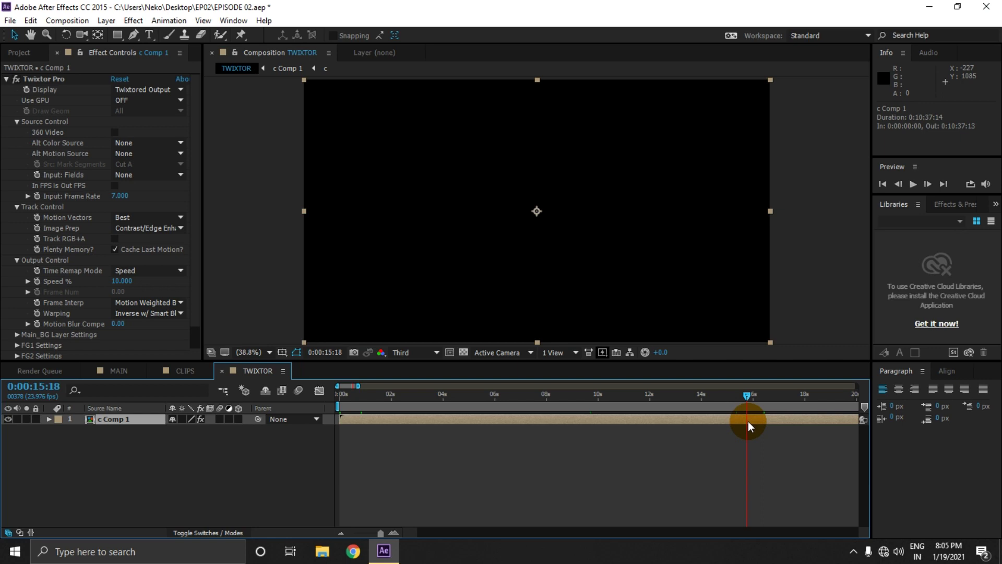
key(shift+Page_Up)
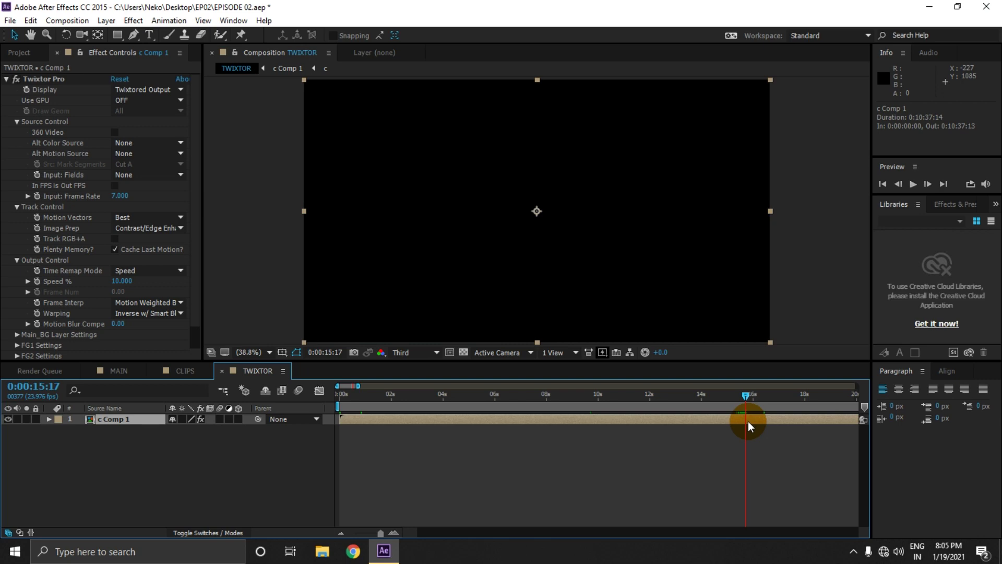
key(ctrl+shift+d)
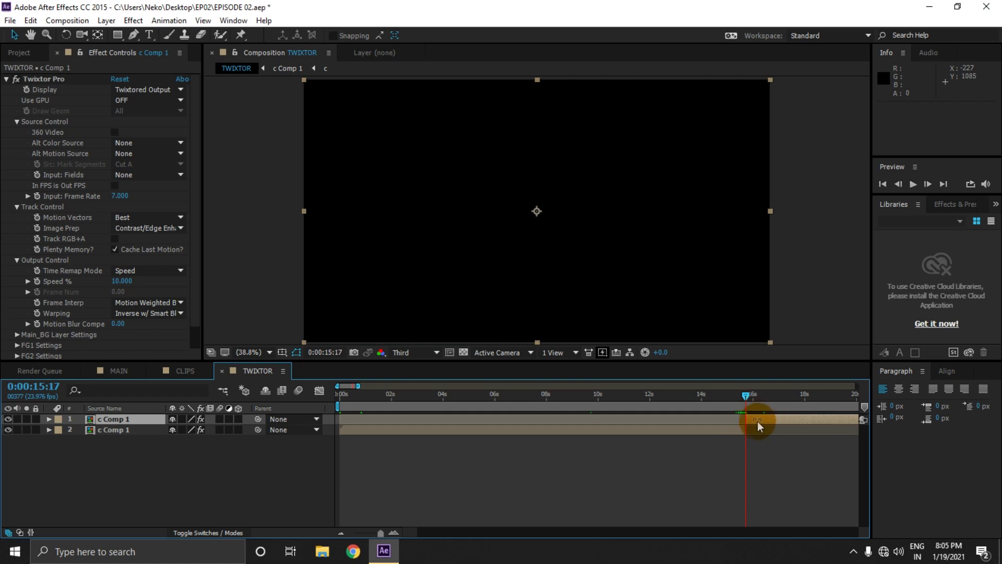
key(Delete)
click(736, 399)
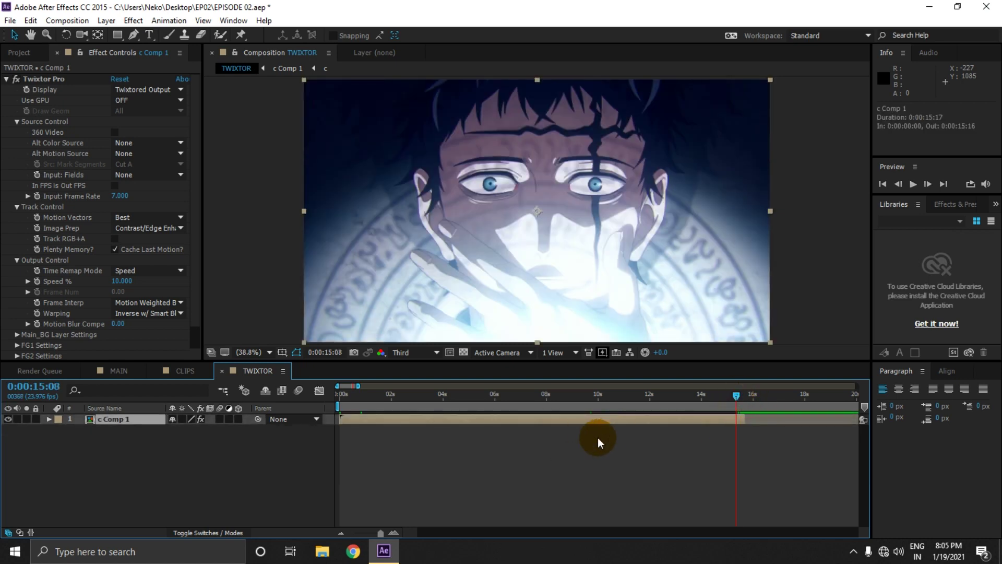
- Pre-compose the trimmed c Comp 1 layer as TWIX c, moving all attributes and adjusting the composition duration to the layer's time span
key(ctrl+shift+c)
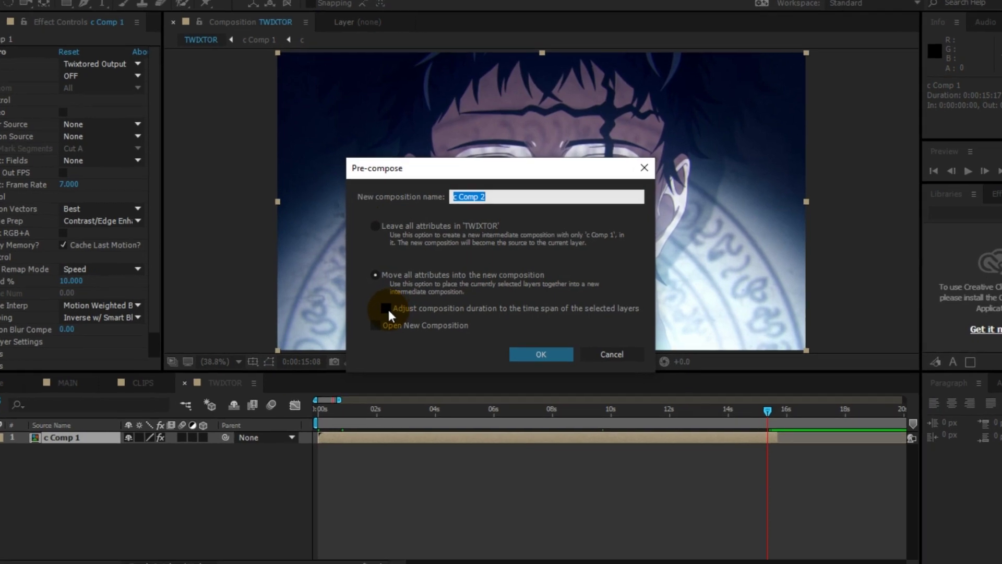
click(394, 306)
click(504, 190)
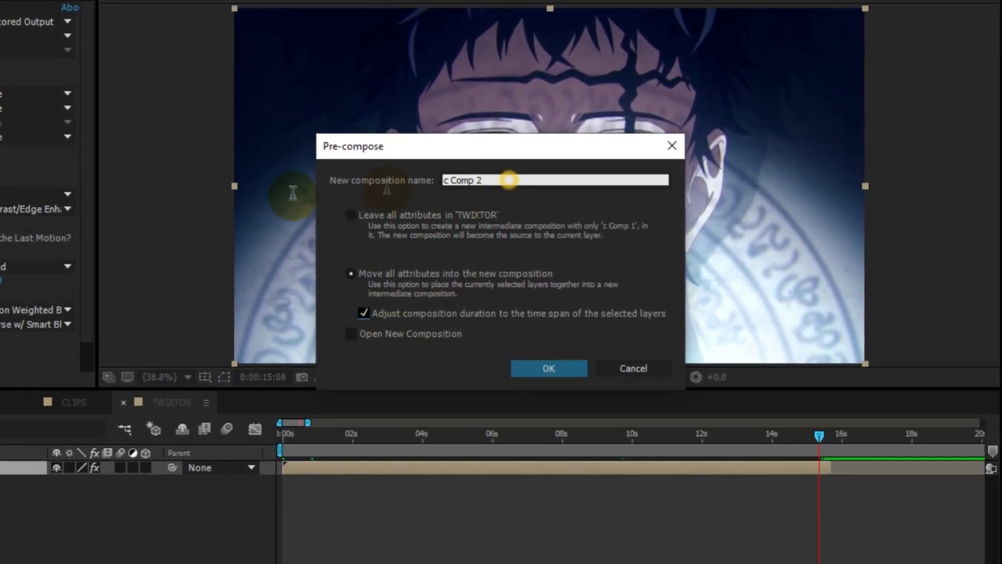
text(TWIX)
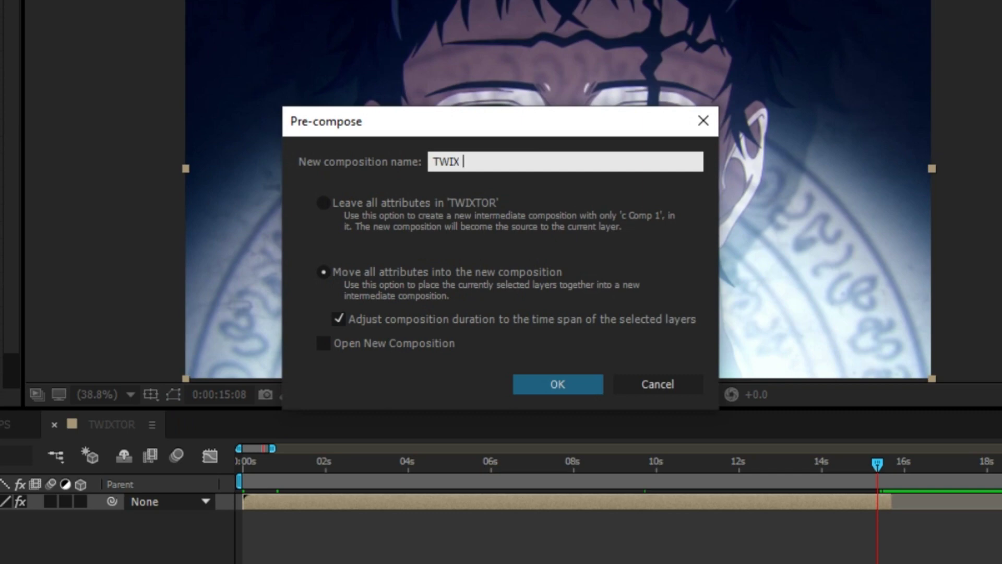
text( c)
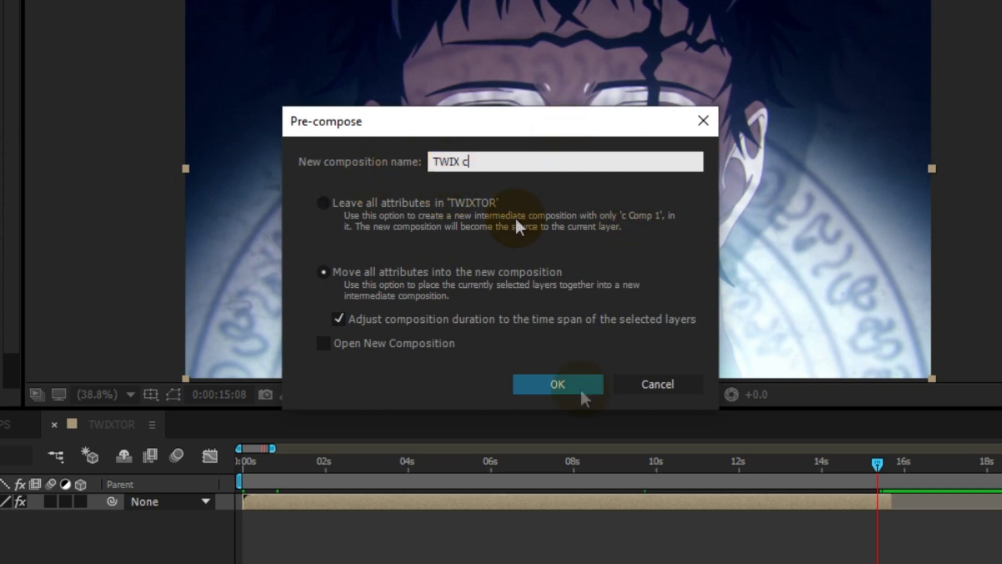
click(541, 386)
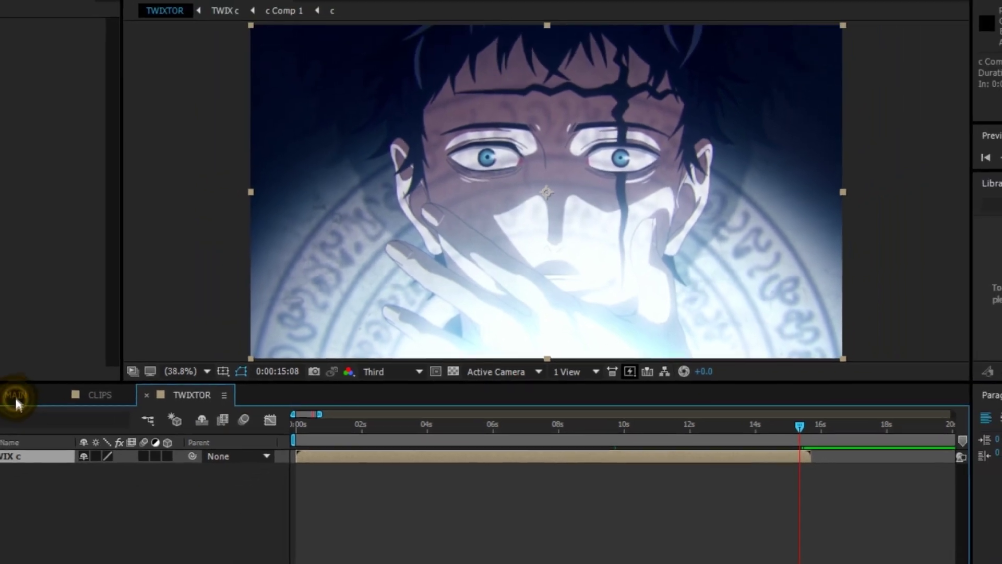
- Add TWIX c from the TWIXTOR folder to MAIN directly above clip c, aligning its start with clip c at 0:00:13:08
click(16, 402)
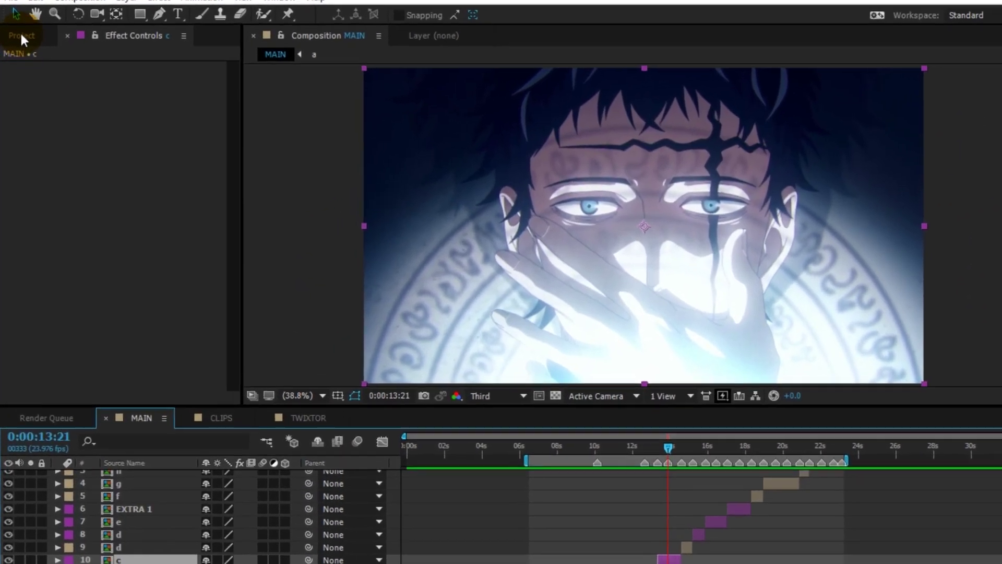
click(19, 46)
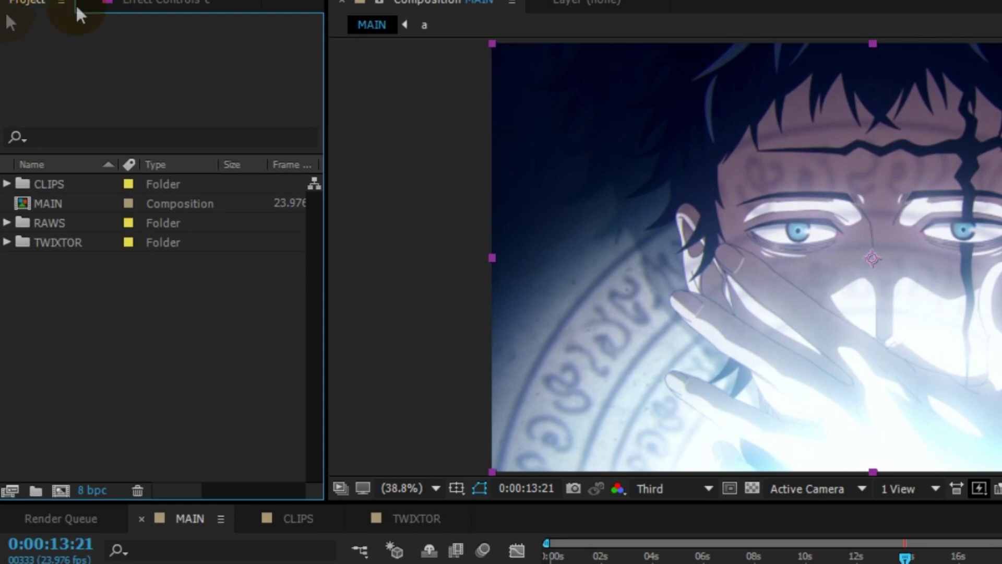
click(6, 242)
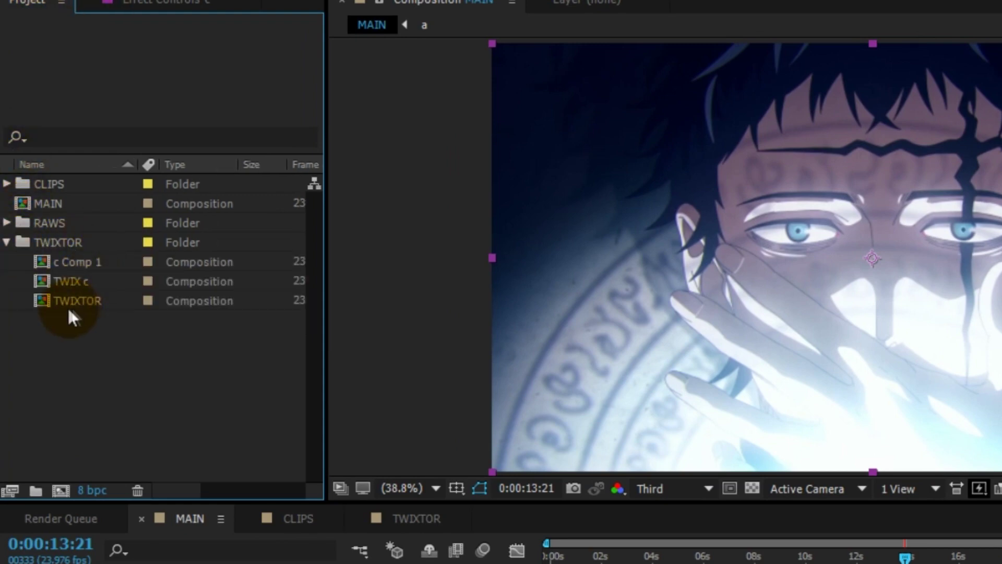
mouse_move(71, 286)
mouse_down()
mouse_move(38, 349)
mouse_move(365, 563)
mouse_move(892, 563)
mouse_up()
drag(891, 563, 556, 486)
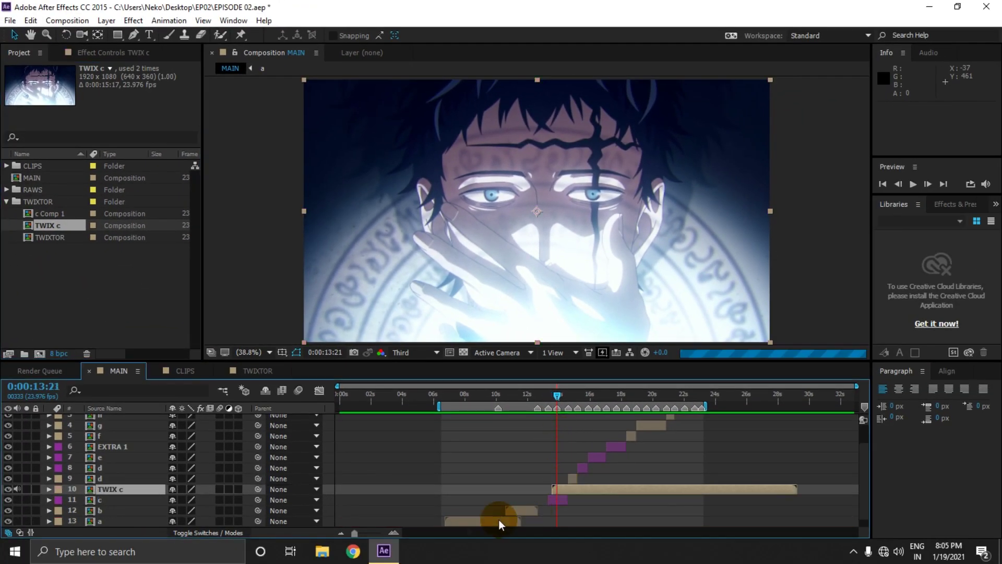
click(395, 532)
drag(548, 488, 535, 488)
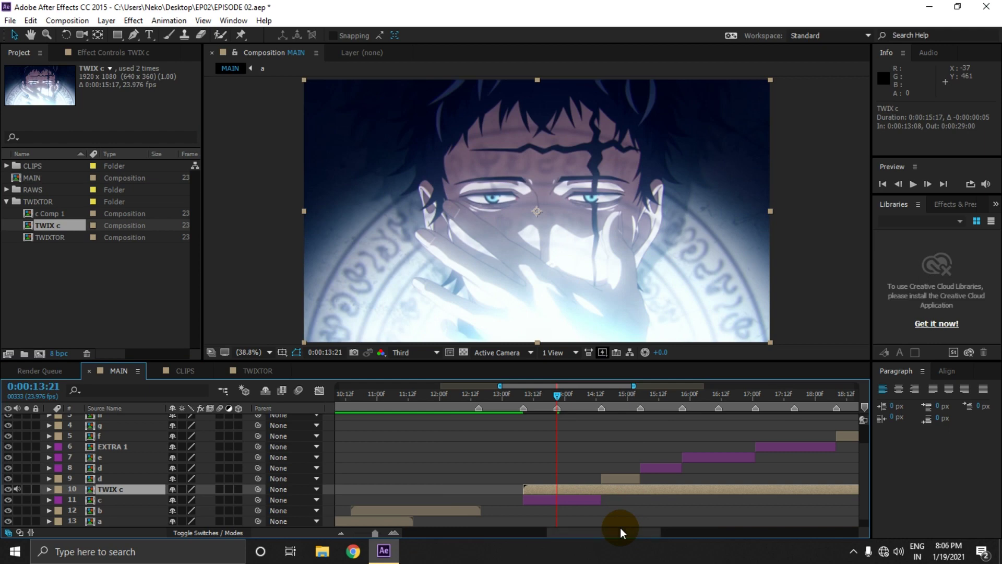
- Enable time remapping on TWIX c and set its Time Remap to 0:00:15:17 at 0:00:14:14, where clip c ends
key(ctrl+alt+t)
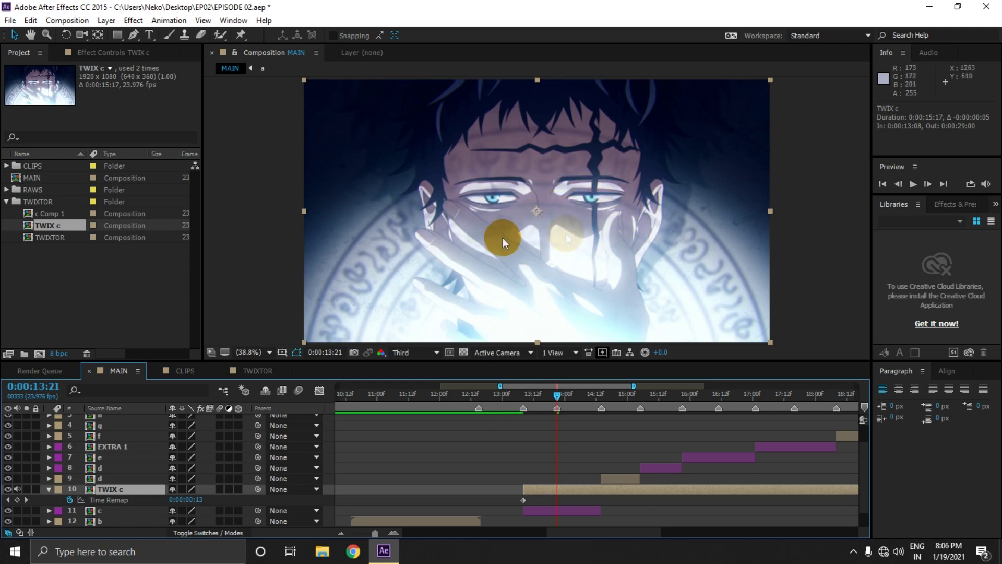
click(598, 397)
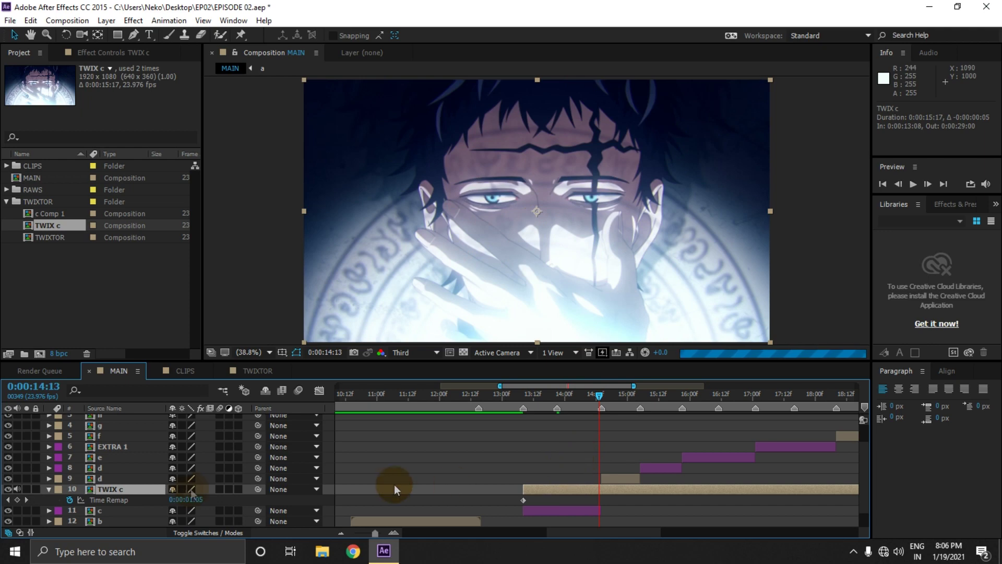
key(Page_Down)
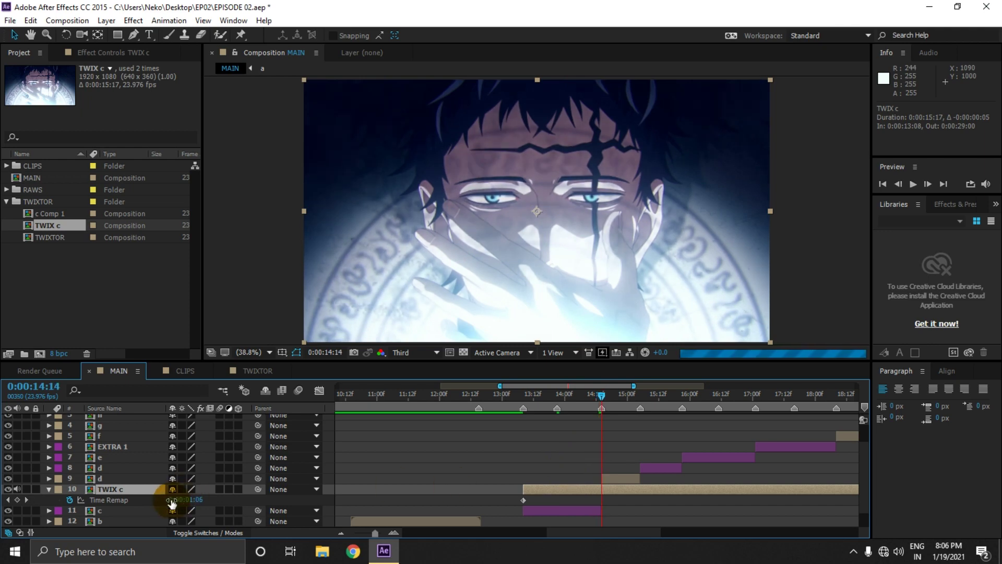
drag(172, 501, 991, 501)
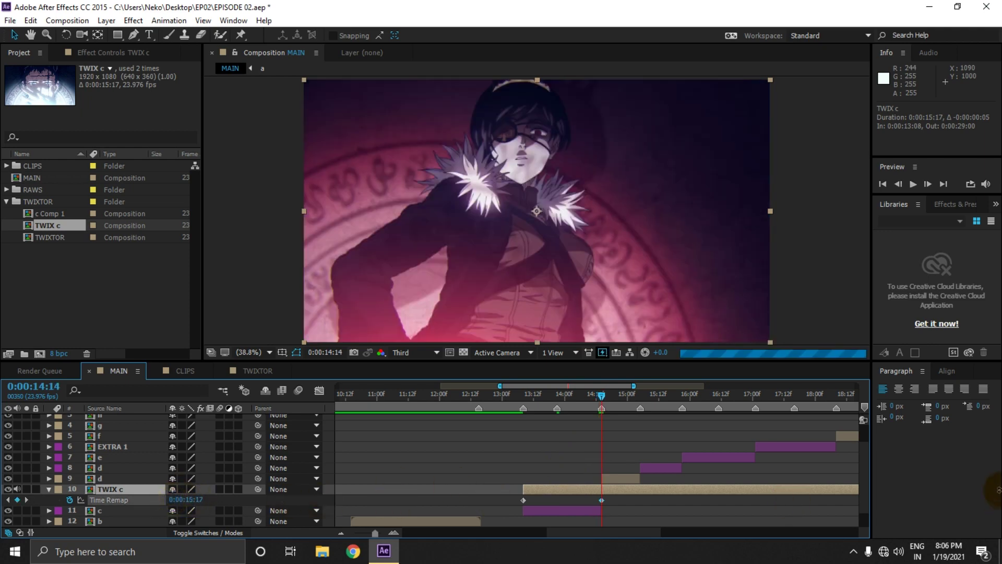
drag(180, 499, 886, 499)
drag(178, 500, 654, 489)
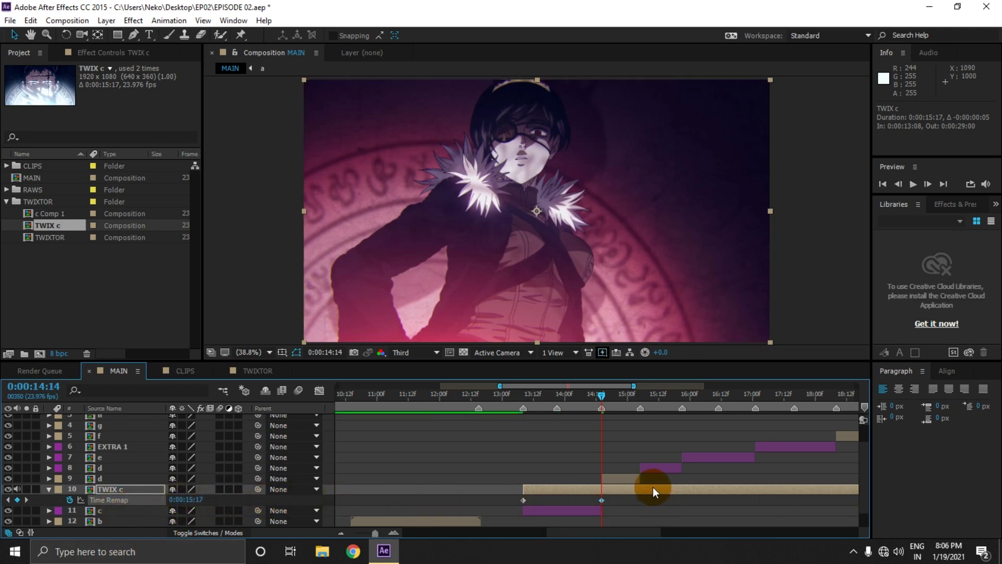
- Split TWIX c at 0:00:14:14, delete the part after it, and remove the leftover Time Remap keyframe at its former end
key(ctrl+shift+d)
key(End)
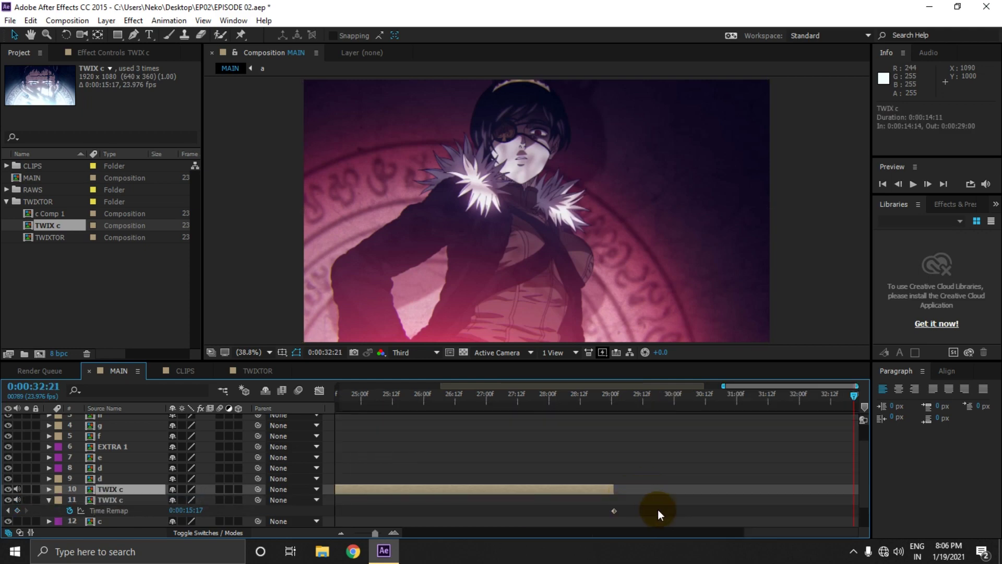
click(349, 534)
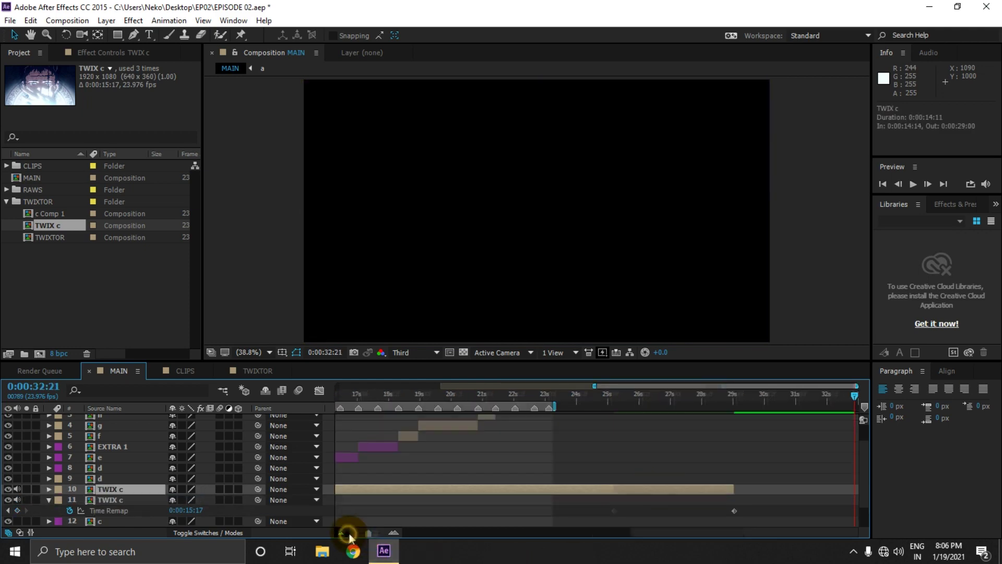
click(575, 395)
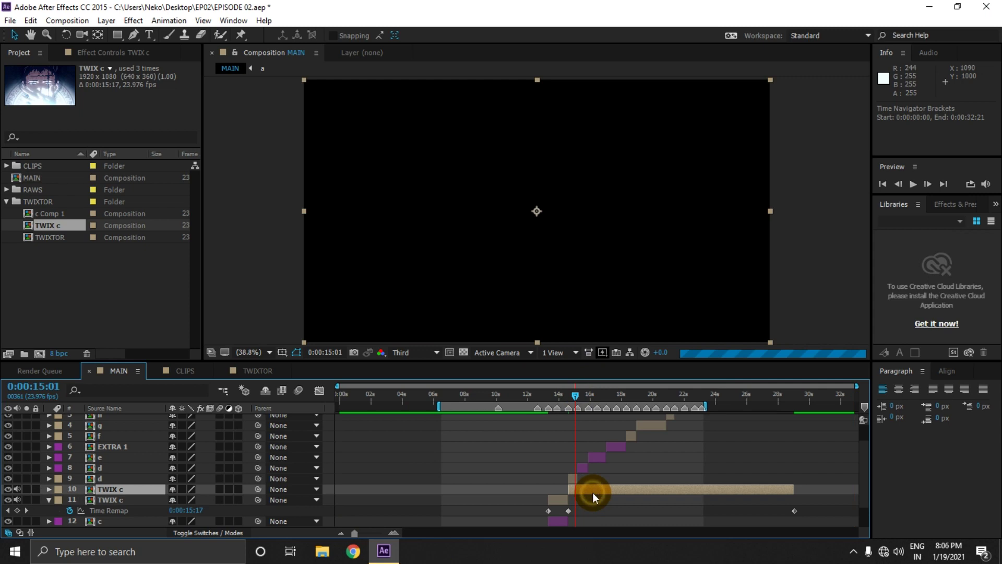
key(Delete)
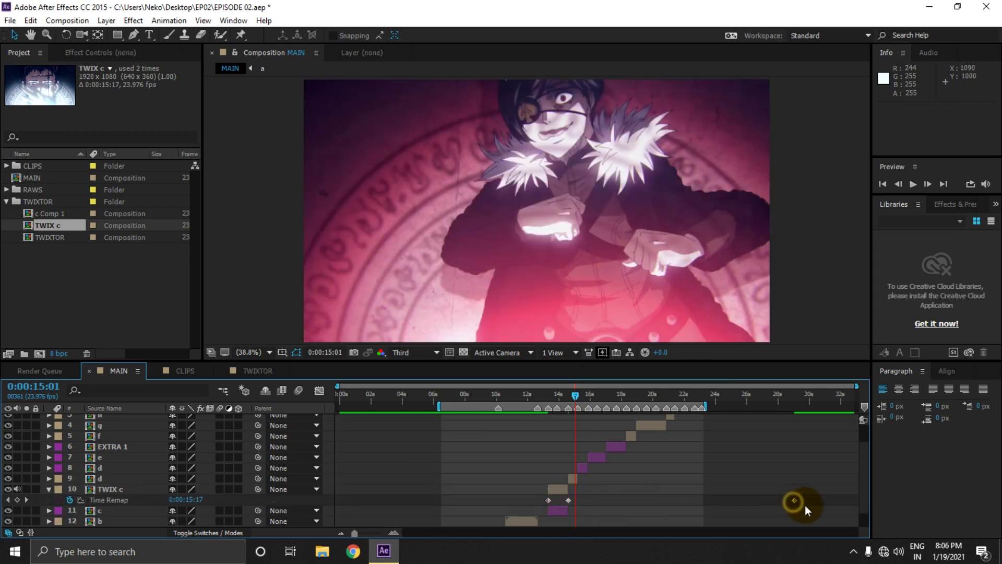
click(794, 500)
key(Delete)
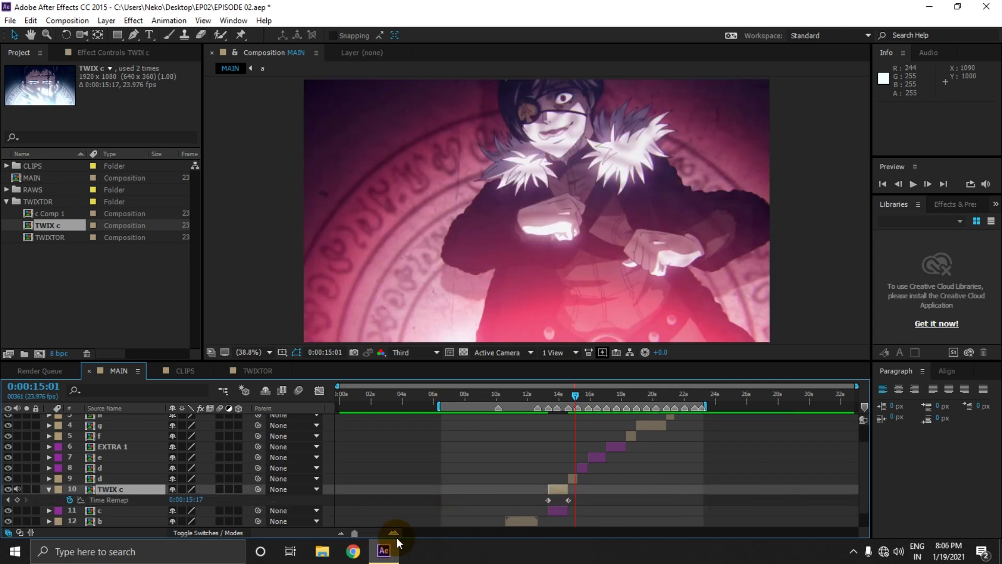
- Apply Easy Ease to both Time Remap keyframes of TWIX c
click(395, 533)
drag(583, 537, 578, 536)
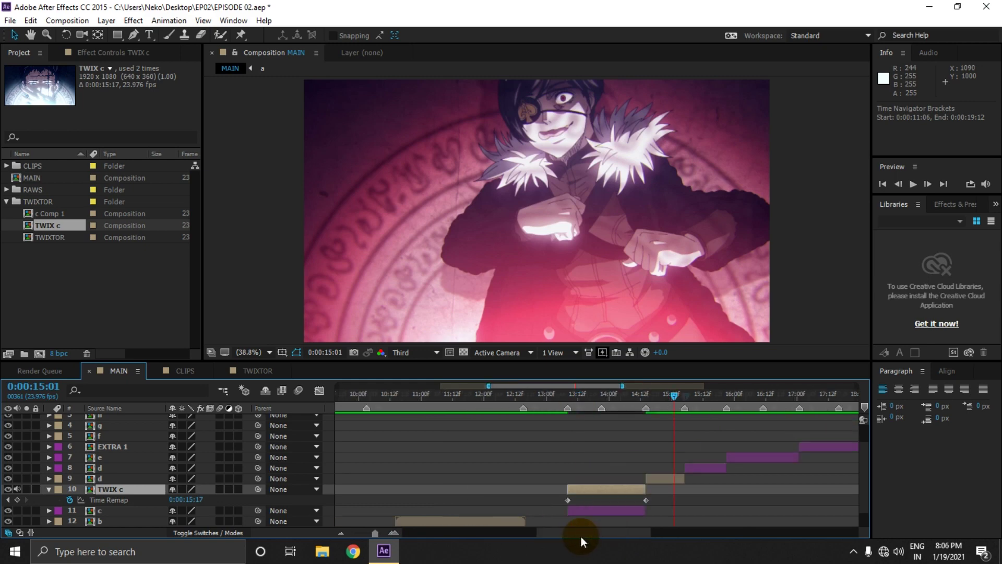
click(629, 395)
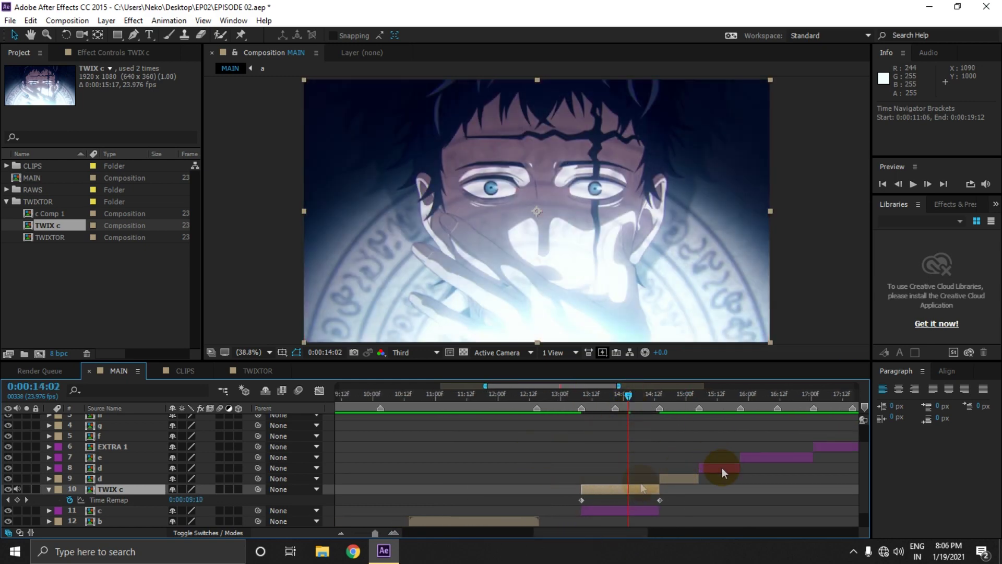
click(688, 498)
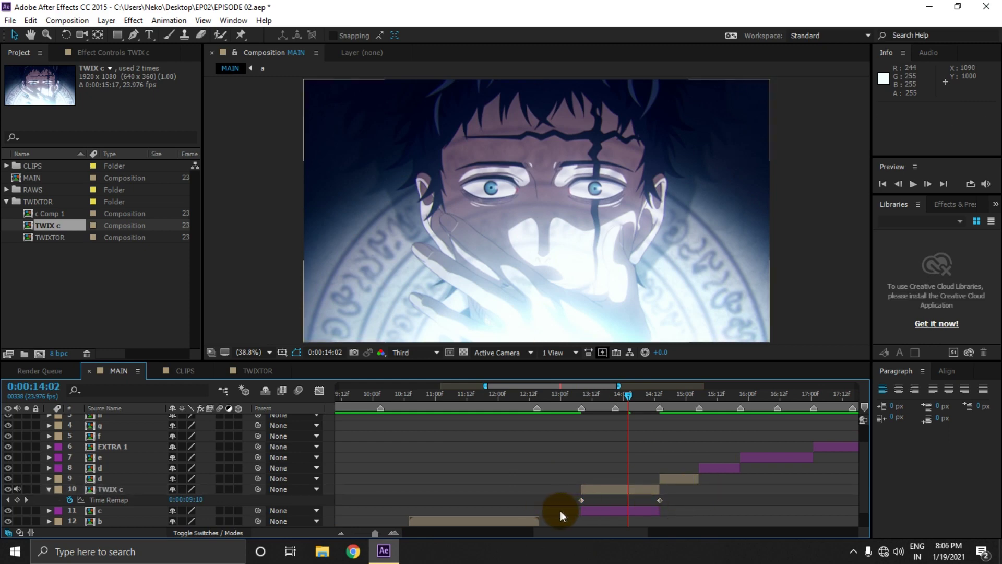
drag(559, 511, 670, 490)
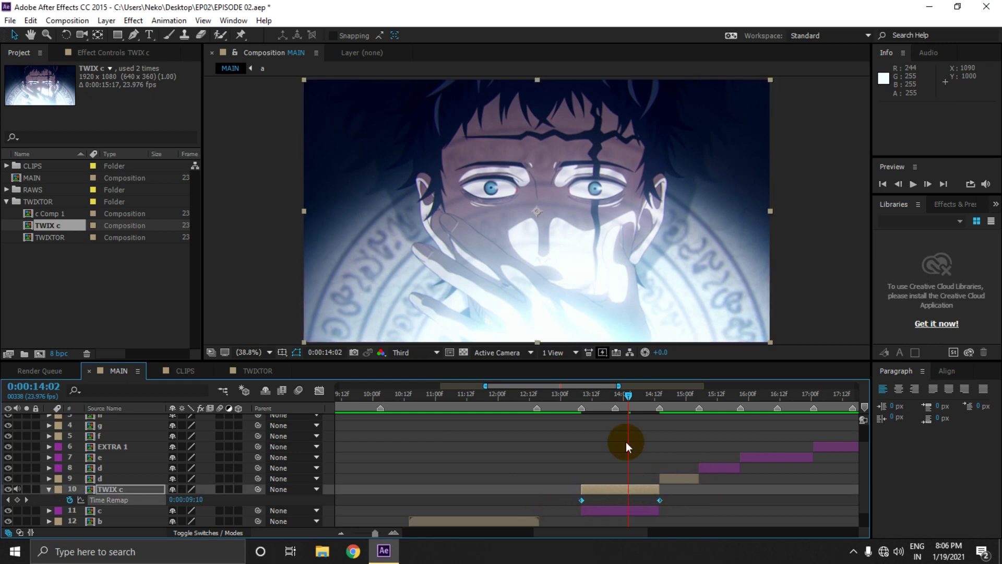
key(F9)
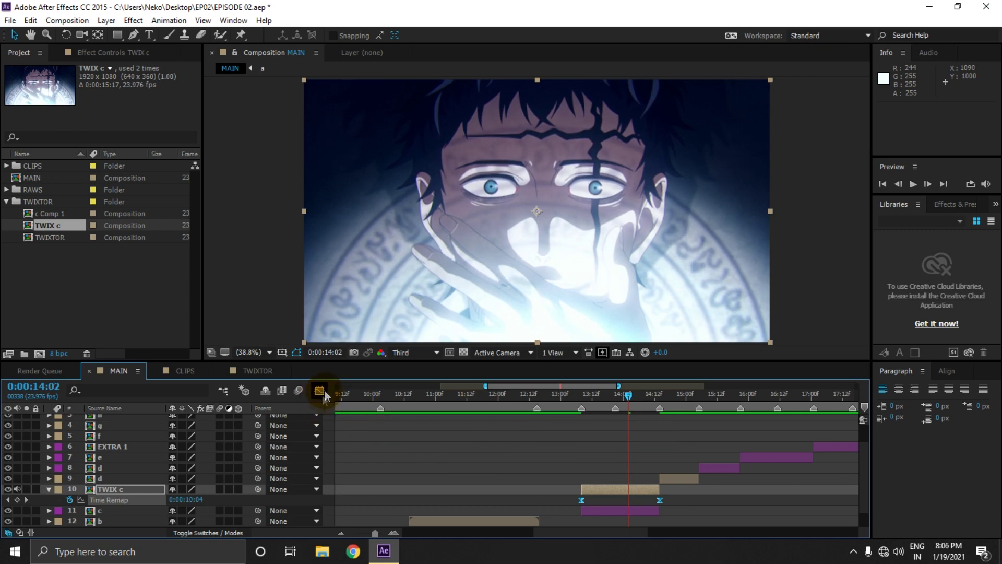
- Show TWIX c's Time Remap curve in the Graph Editor, view its speed graph, and return to the value graph
click(323, 391)
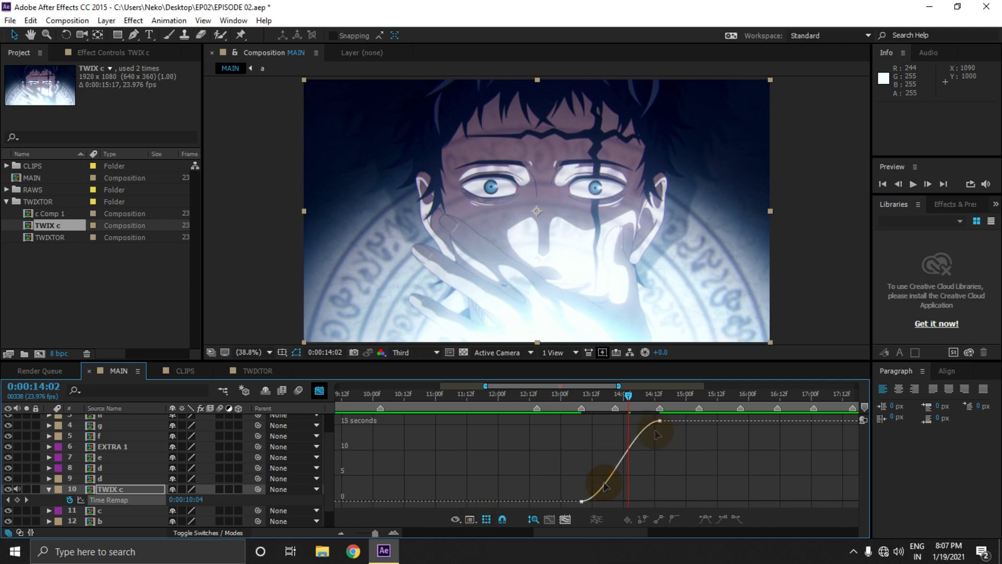
click(470, 519)
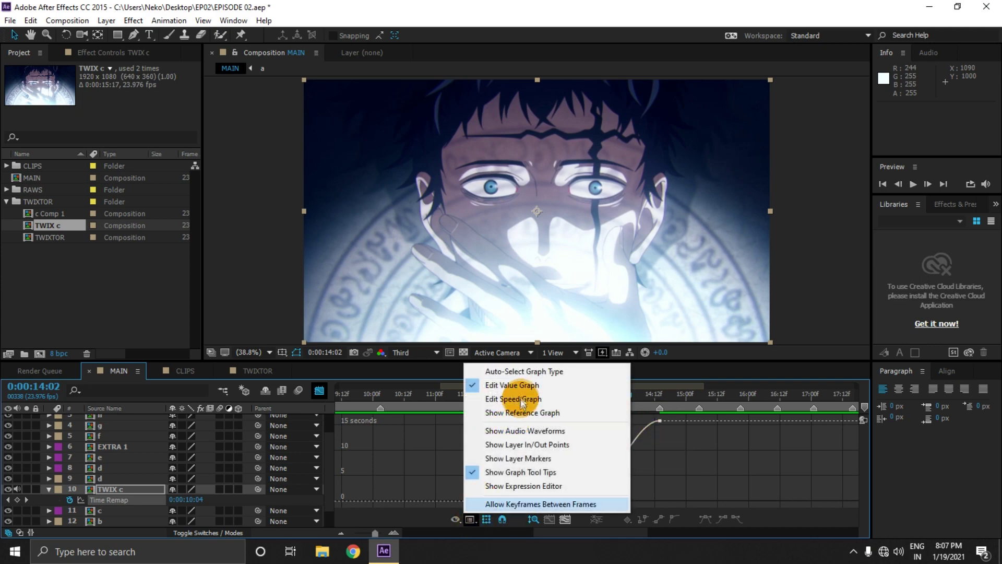
click(563, 399)
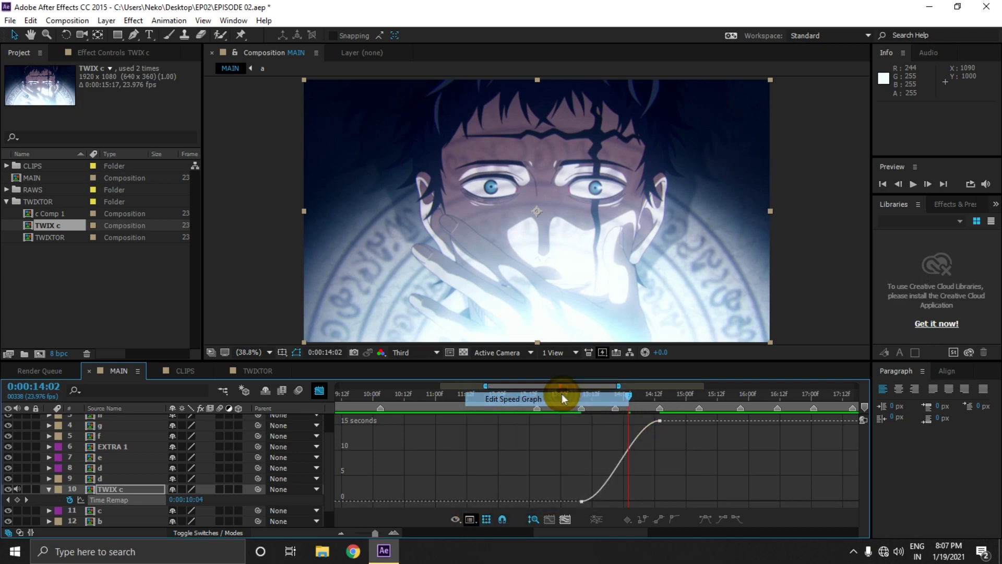
click(471, 519)
click(532, 388)
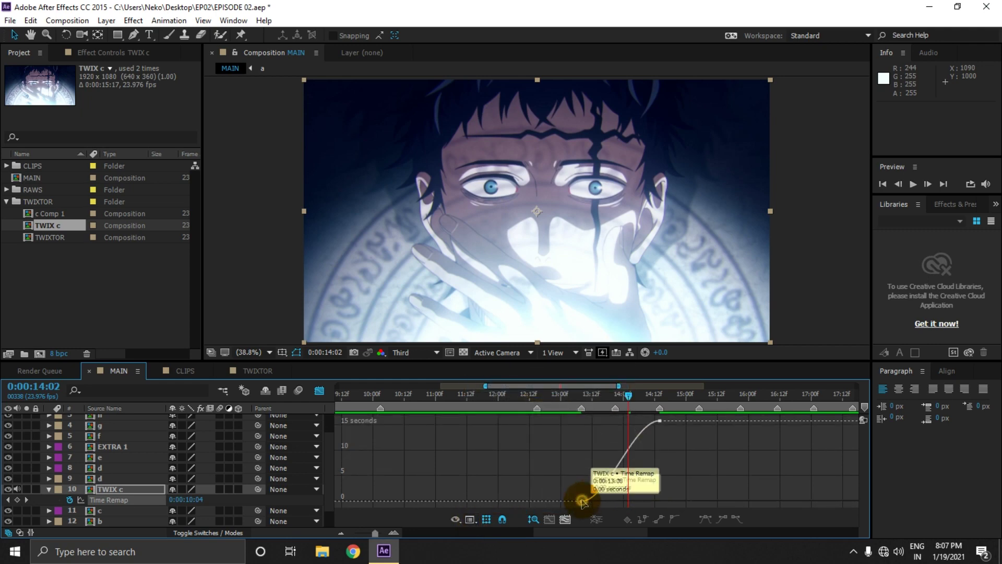
- Reshape TWIX c's Time Remap value curve so it rises steeply at both keyframes and flattens in the middle, and close the Graph Editor
click(581, 501)
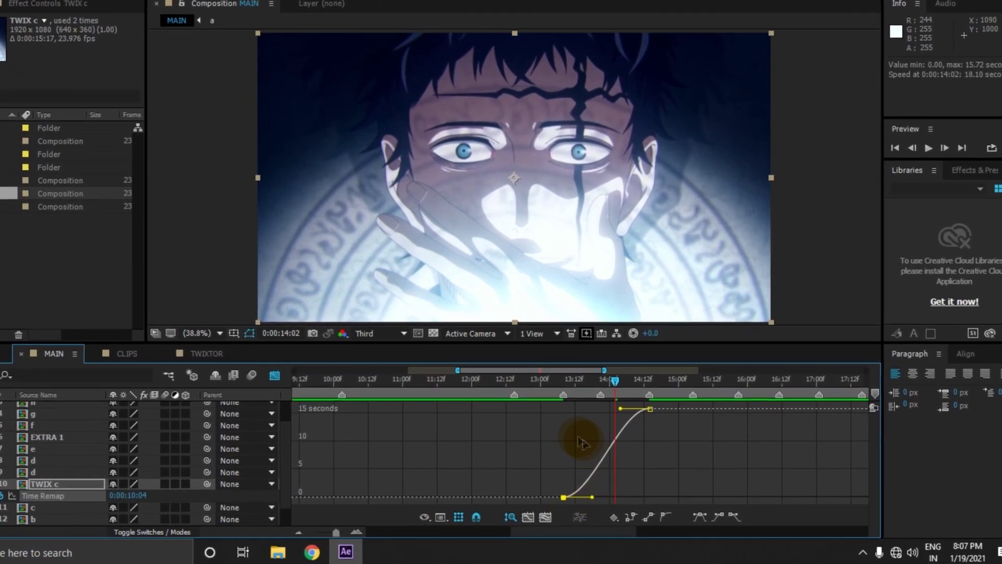
drag(592, 497, 564, 434)
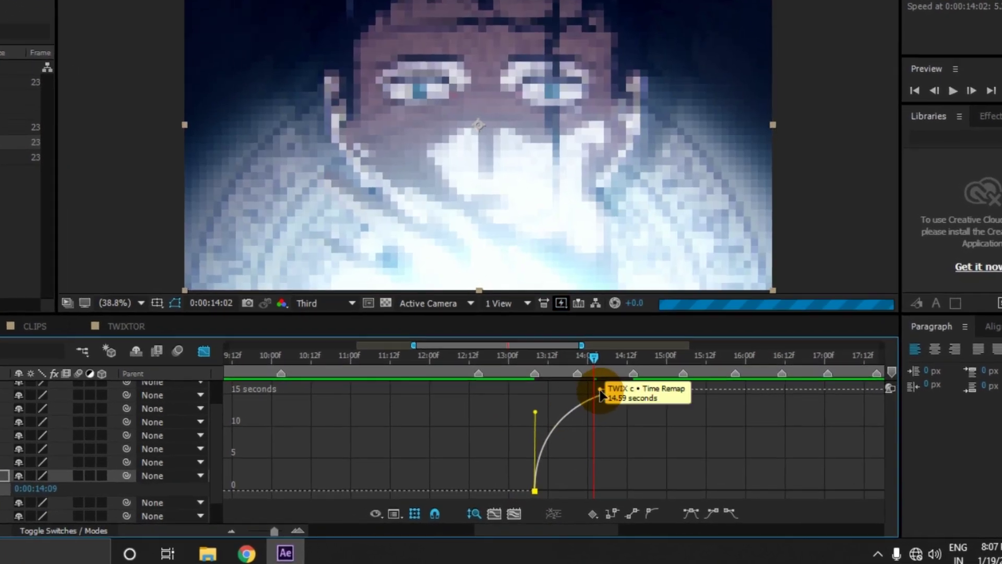
drag(600, 393, 647, 464)
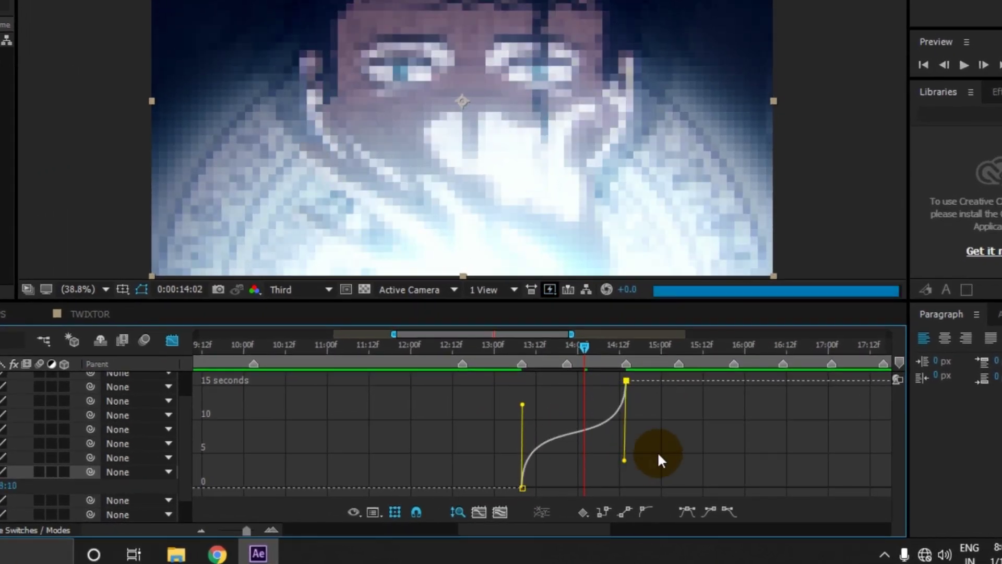
click(174, 342)
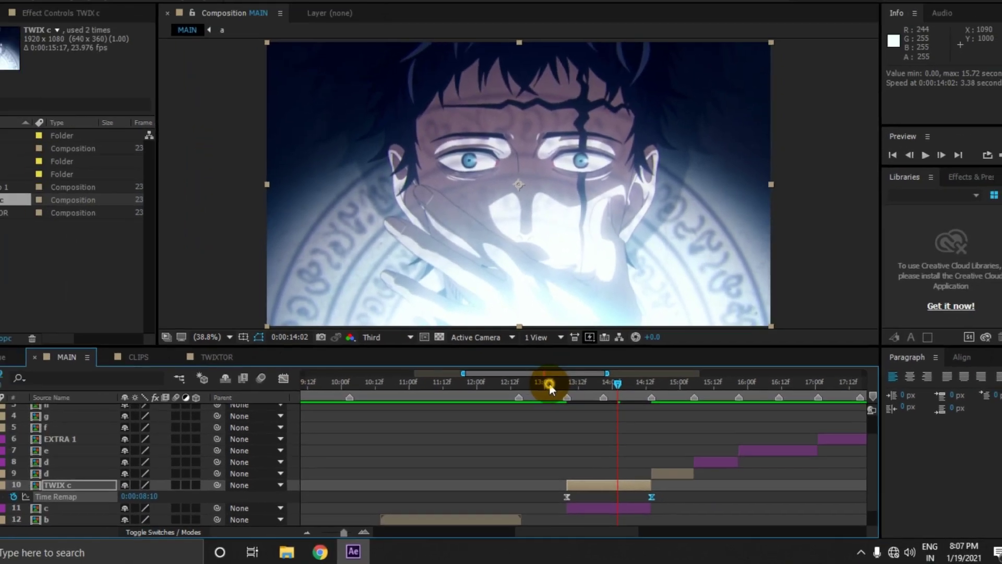
- Set the work area from 0:00:13:02 to 0:00:14:18 around TWIX c and preview it
click(501, 346)
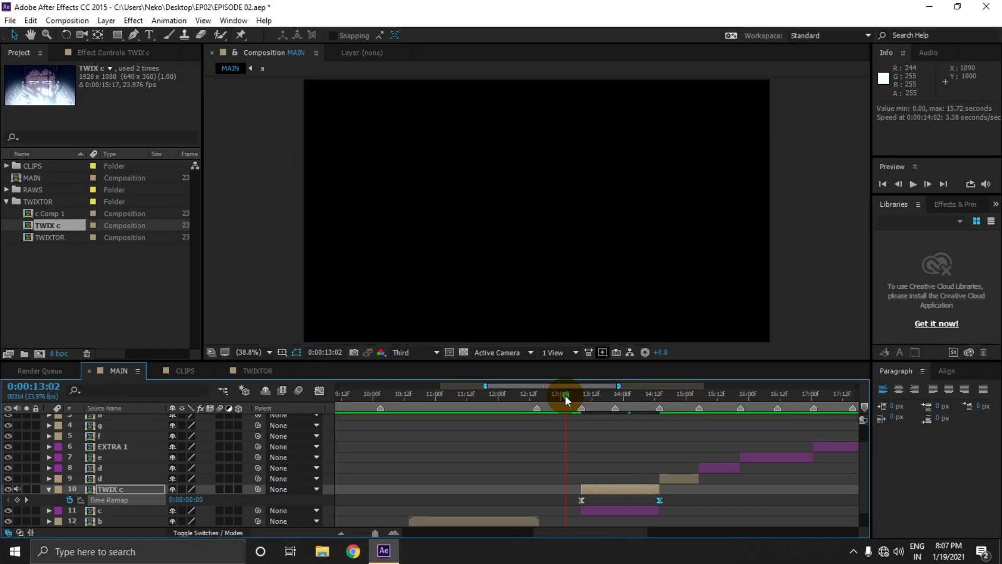
key(b)
click(671, 398)
key(n)
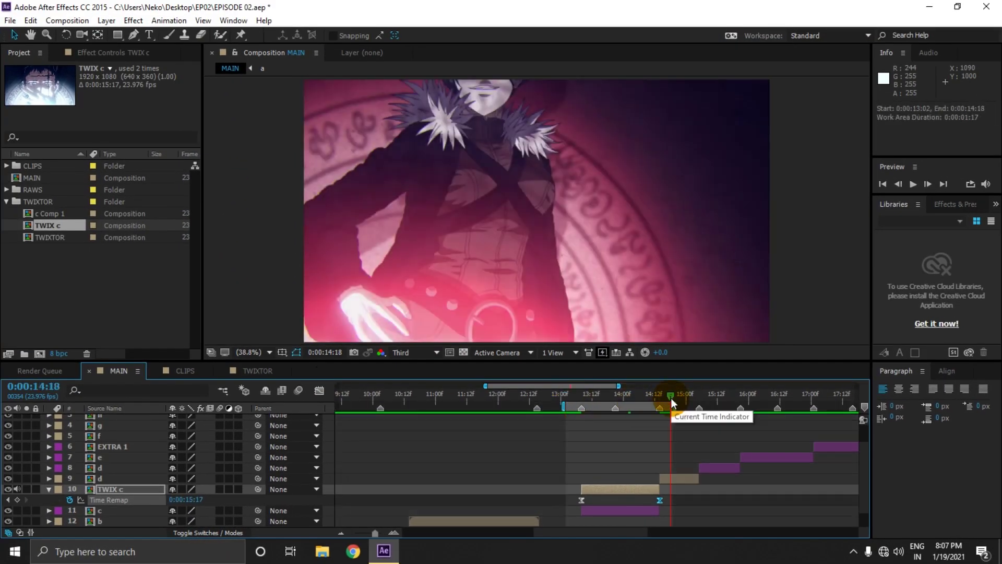
key(space)
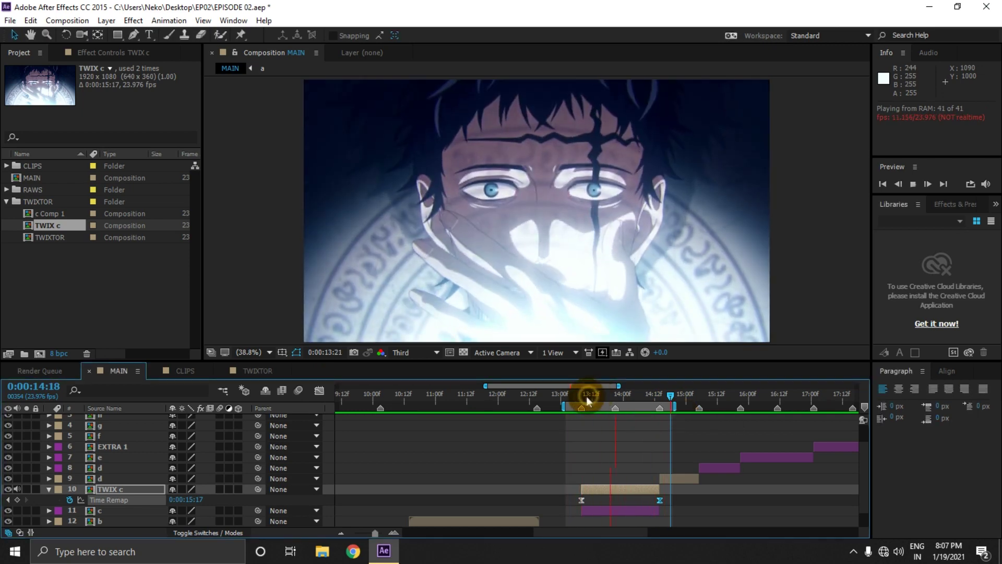
- At 0:00:14:04, draw a five-point Pen tool mask on TWIX c around the right half of the frame
click(579, 397)
drag(580, 402, 633, 402)
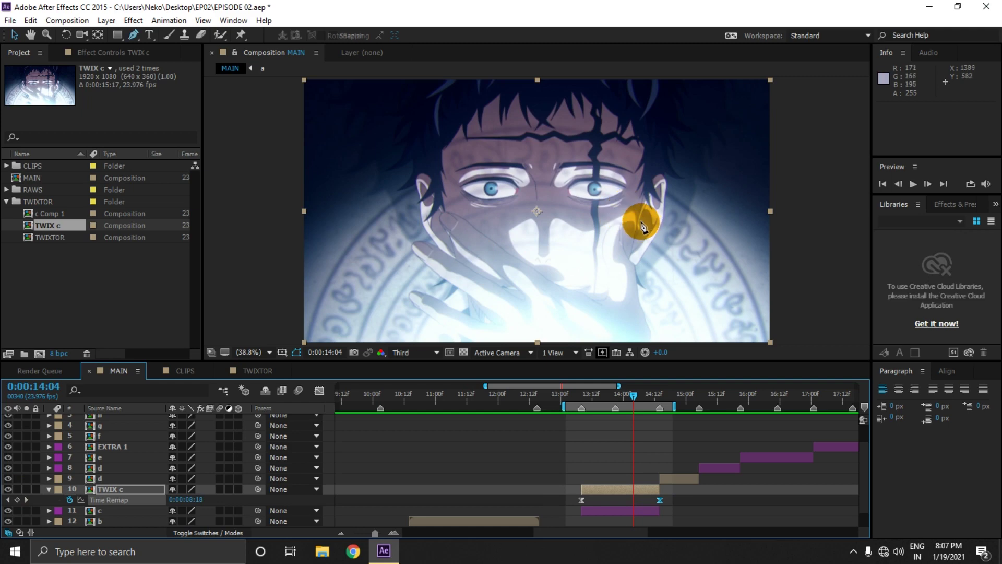
key(g)
key(comma)
click(536, 85)
click(540, 336)
click(786, 333)
click(781, 94)
click(585, 80)
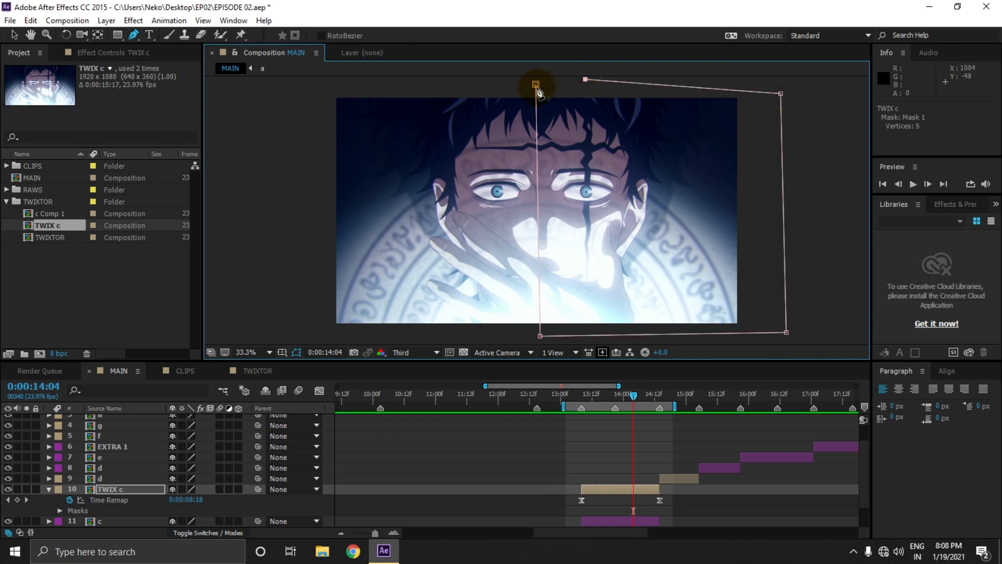
click(582, 441)
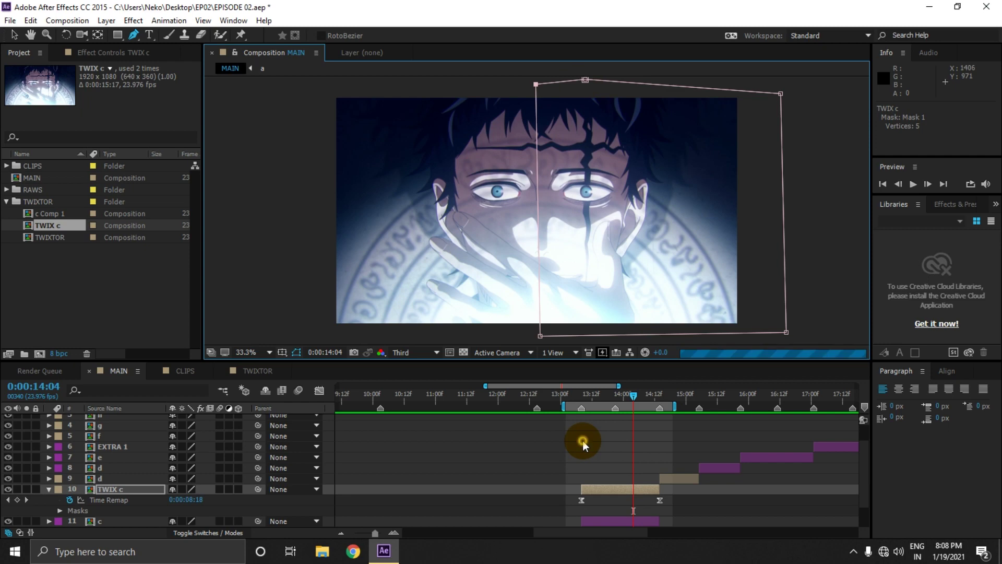
- Play and scrub through the clip to compare the masked TWIX c half with the original clip c beneath it
click(574, 395)
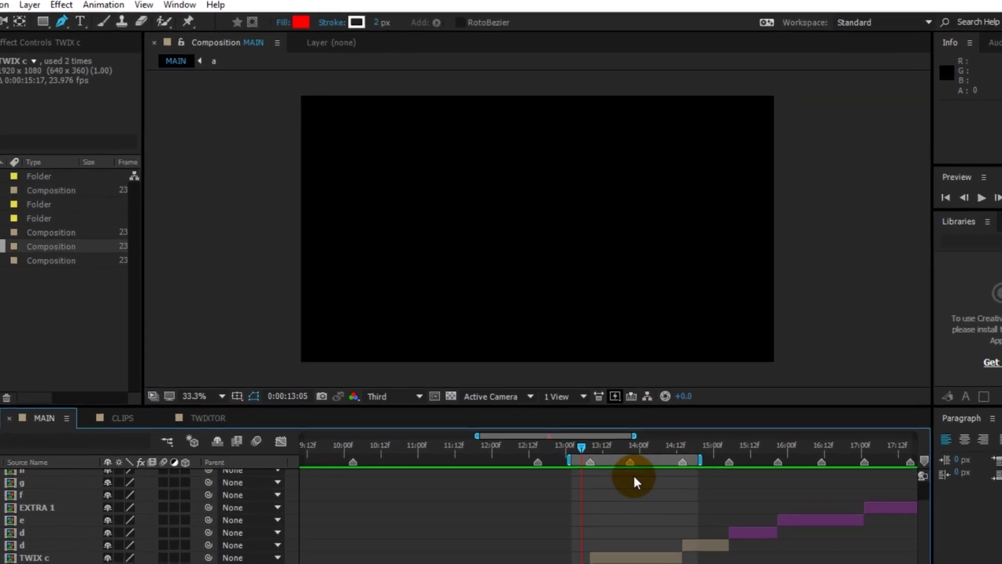
key(space)
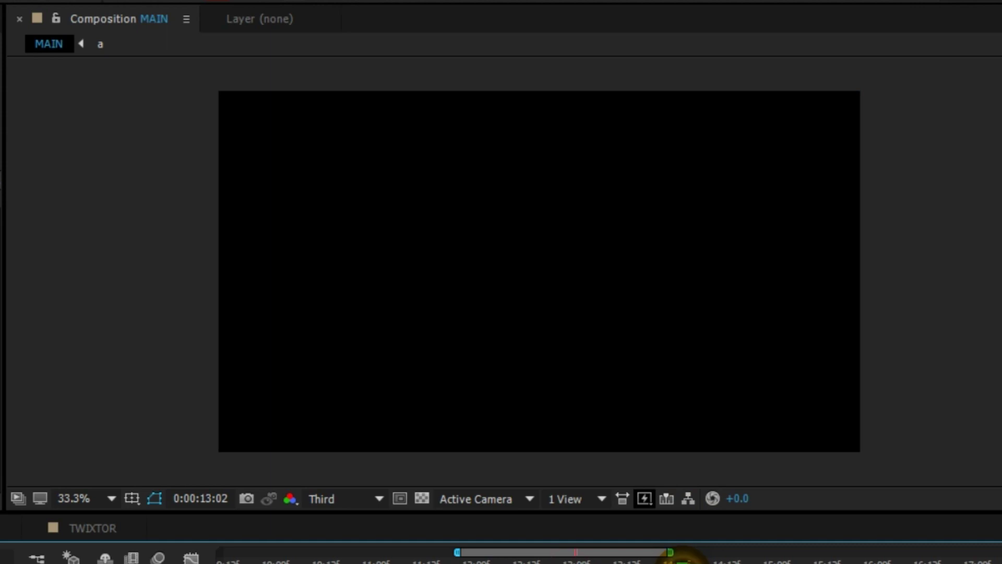
click(678, 557)
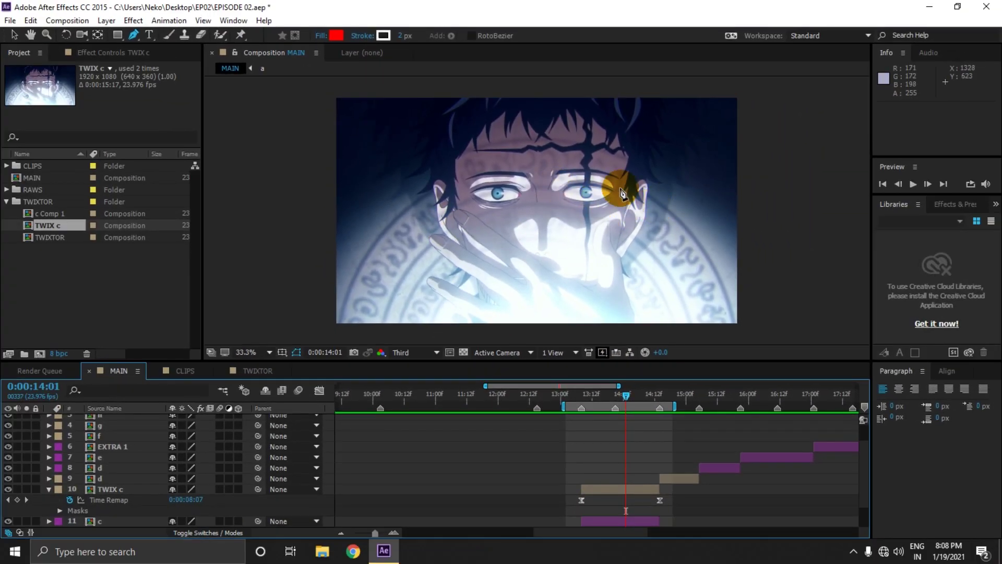
click(649, 488)
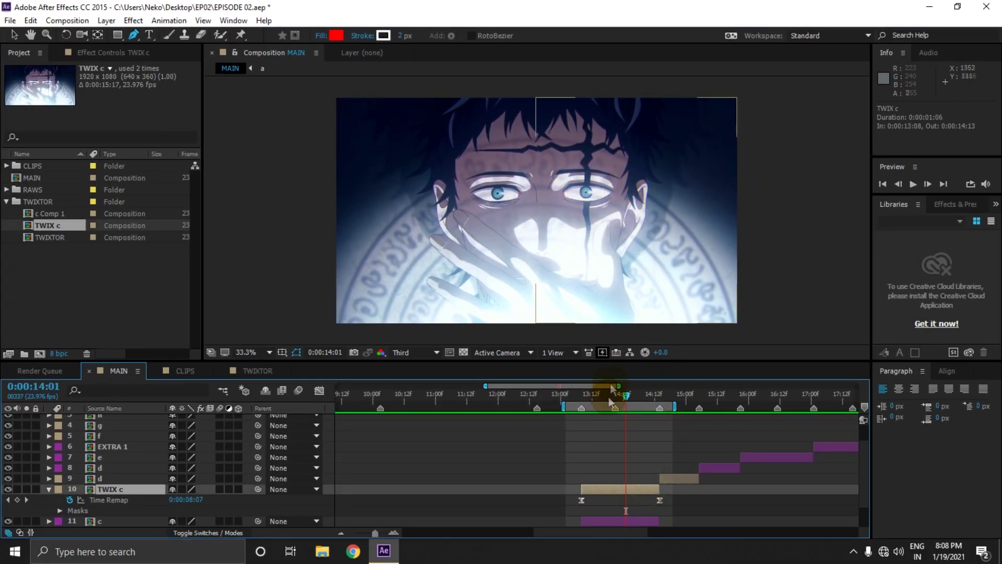
click(600, 506)
click(629, 408)
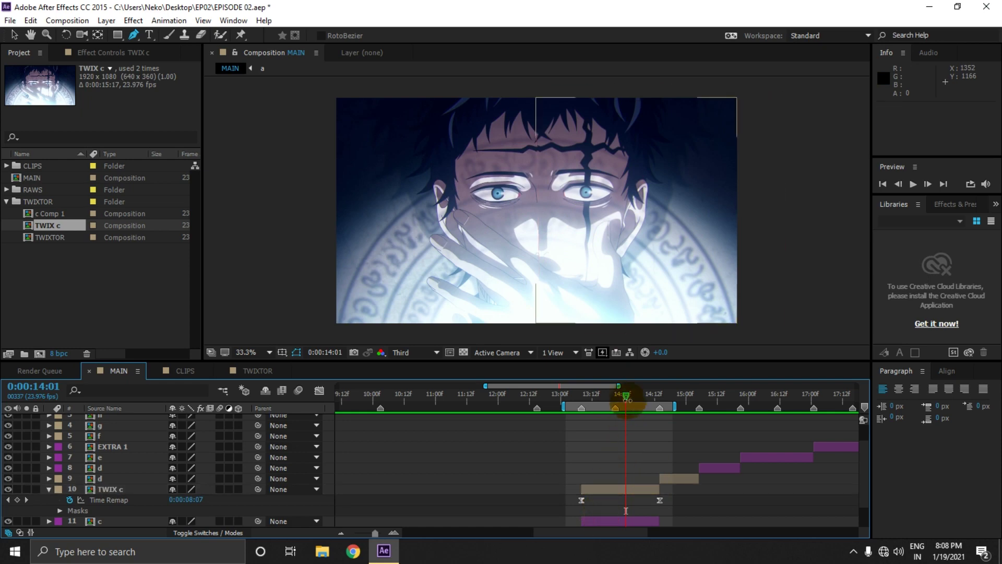
click(606, 398)
- Delete the original layer c from MAIN and remove the mask from TWIX c
click(609, 519)
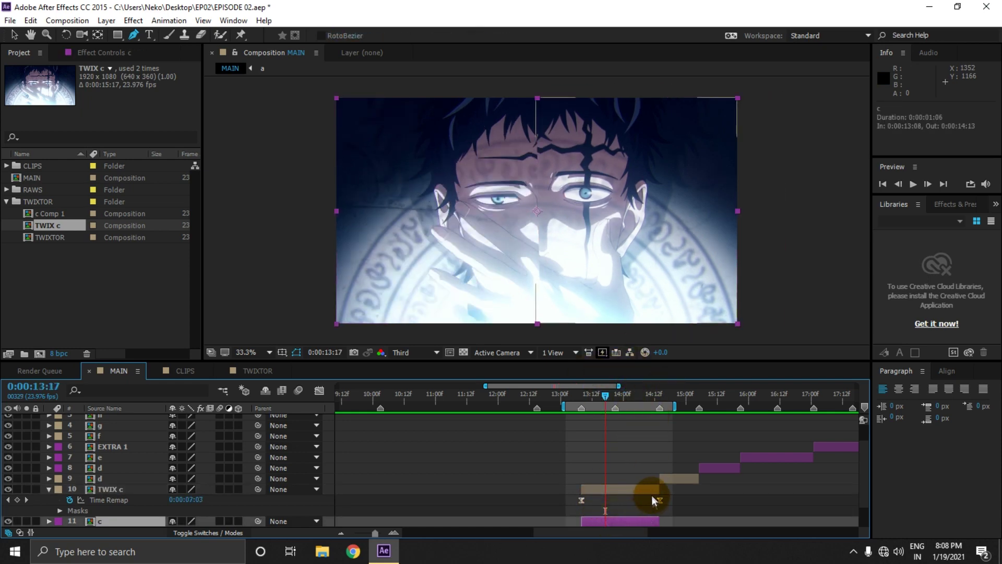
key(Delete)
click(152, 489)
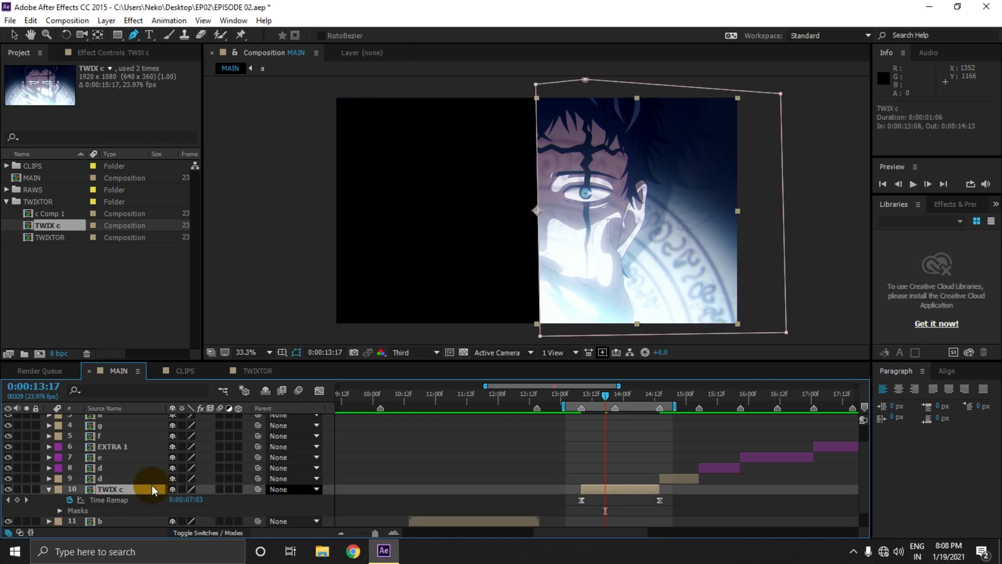
key(m)
key(Delete)
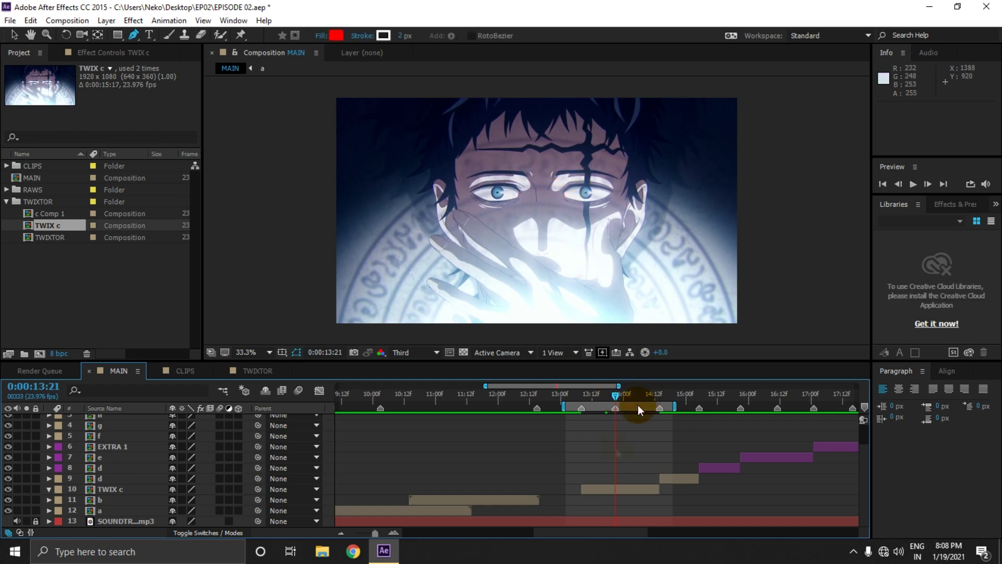
- Enable time remapping on TWIX c, set its Time Remap value at 0:00:13:21 to 0:00:06:06, and scrub through the change
click(623, 488)
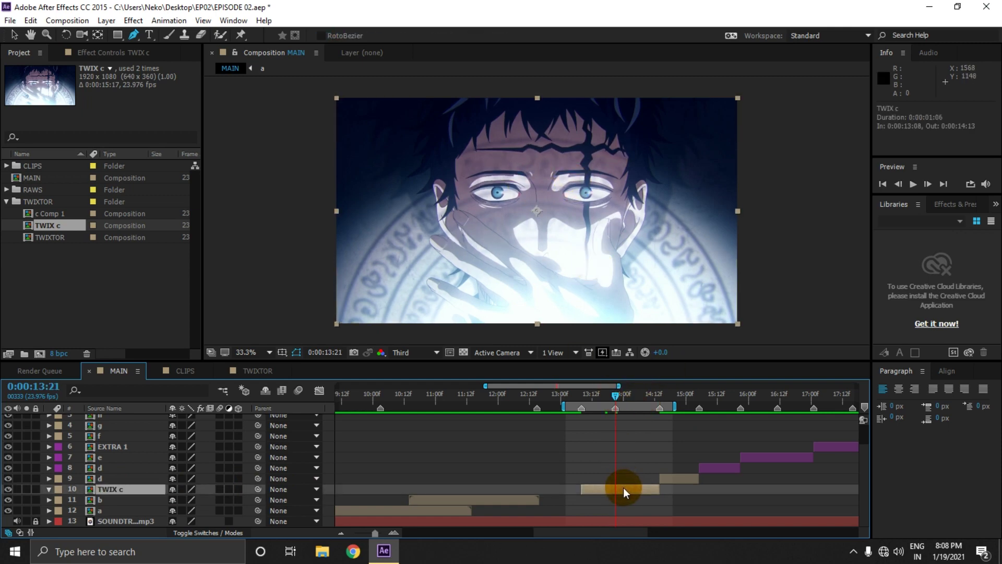
key(ctrl+alt+t)
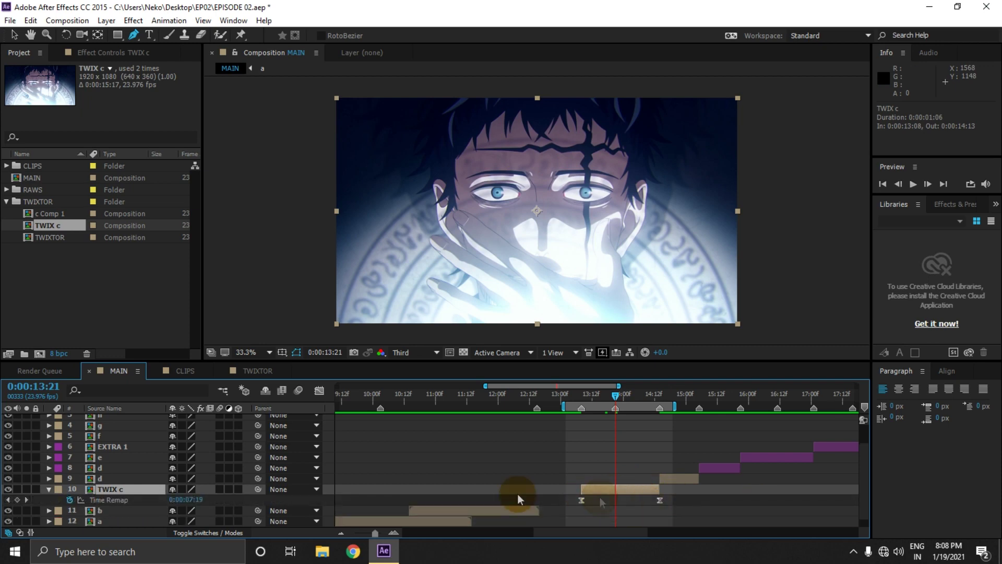
click(394, 532)
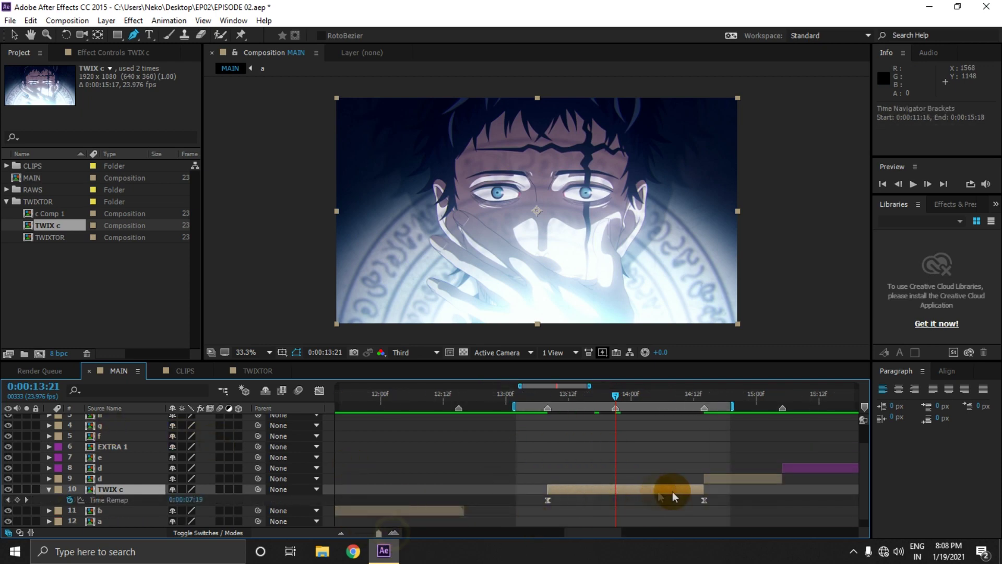
click(723, 514)
click(634, 490)
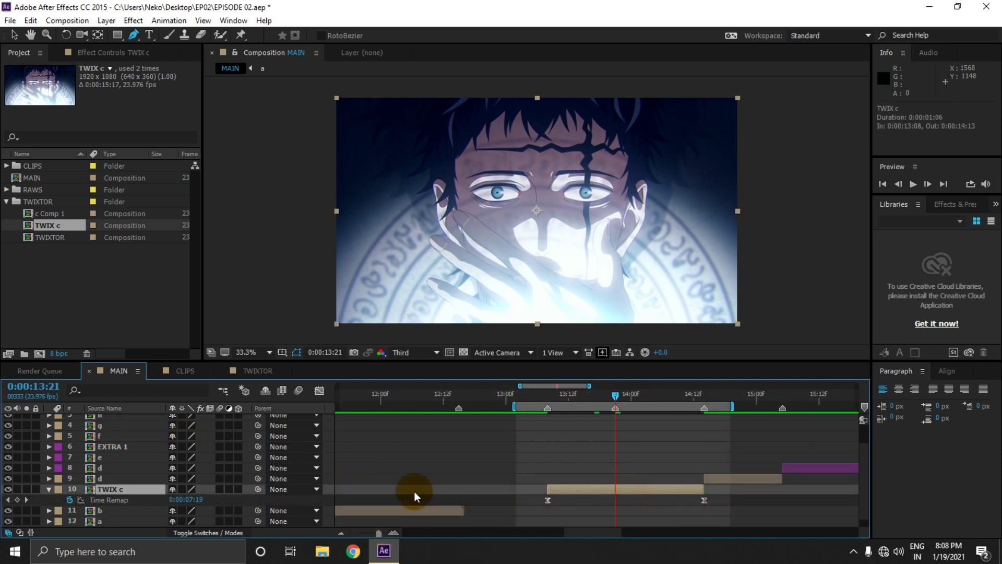
drag(189, 500, 169, 503)
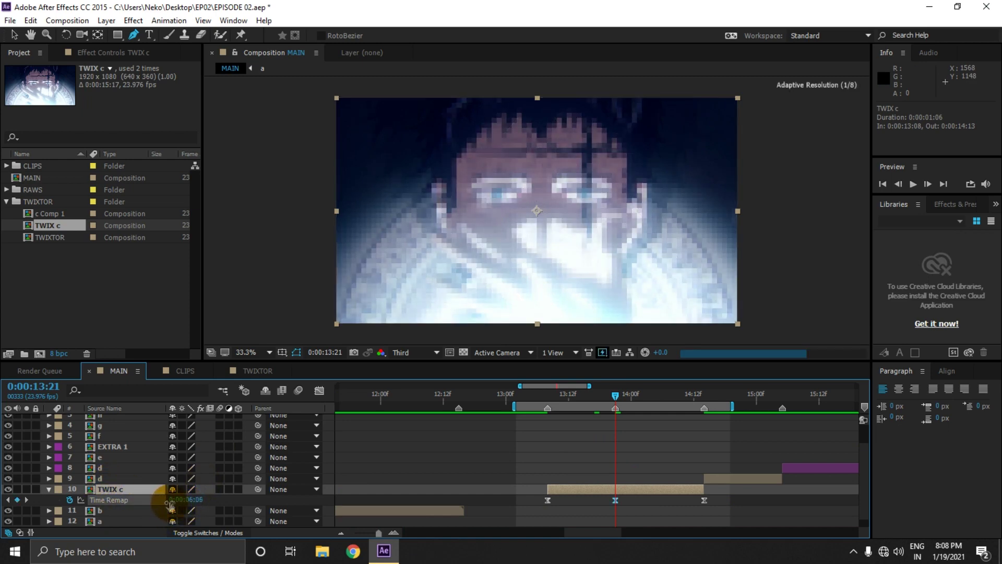
click(536, 445)
click(548, 394)
drag(549, 394, 613, 395)
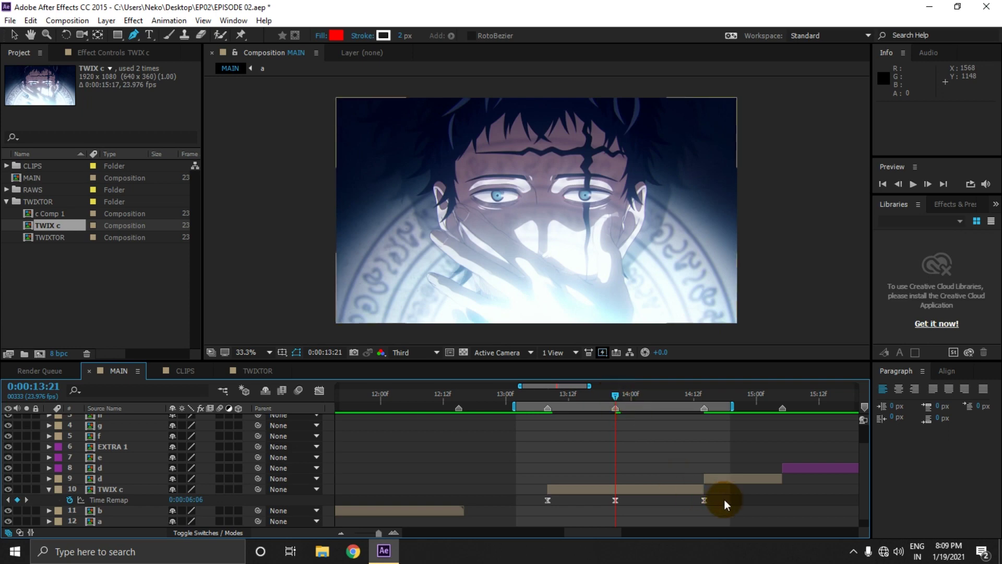
- Show the Time Remap curve of TWIX c in the graph editor and apply Easy Ease to all its keyframes
click(517, 492)
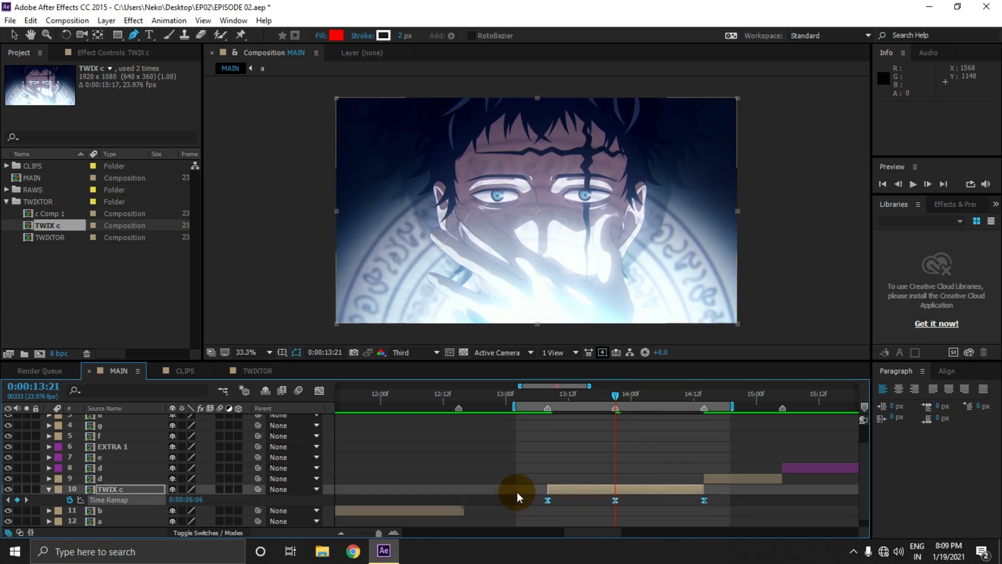
click(320, 390)
click(13, 35)
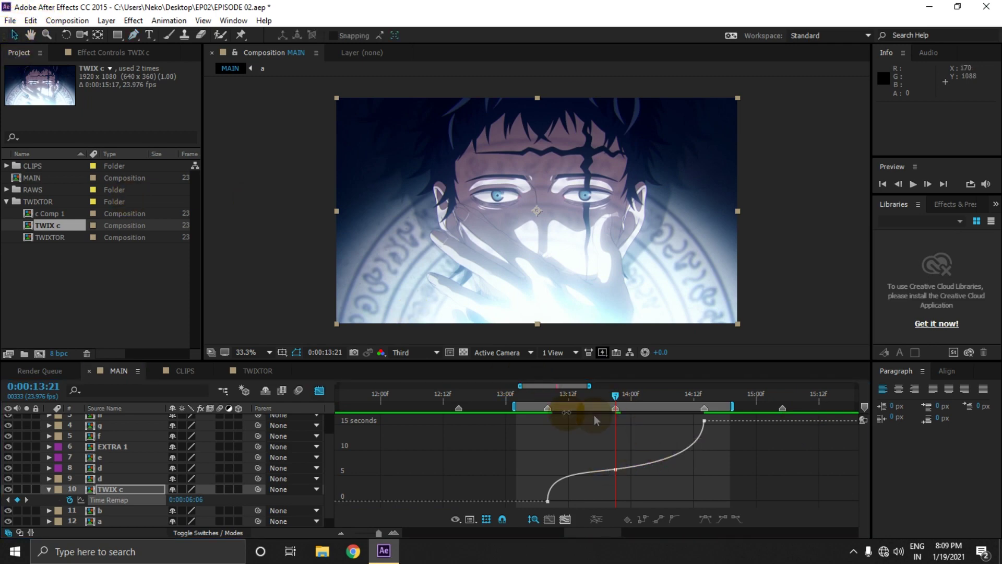
drag(711, 415, 523, 508)
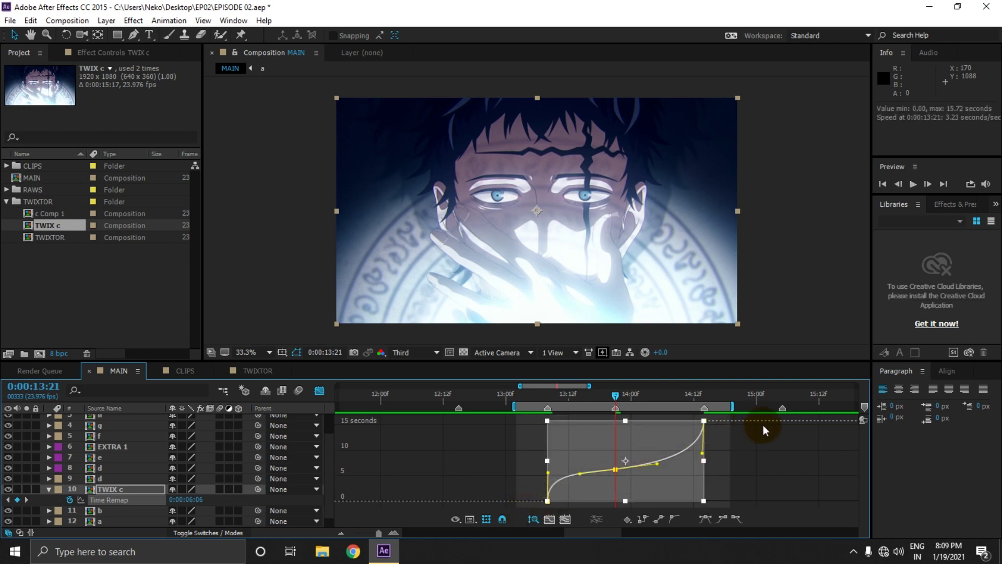
key(F9)
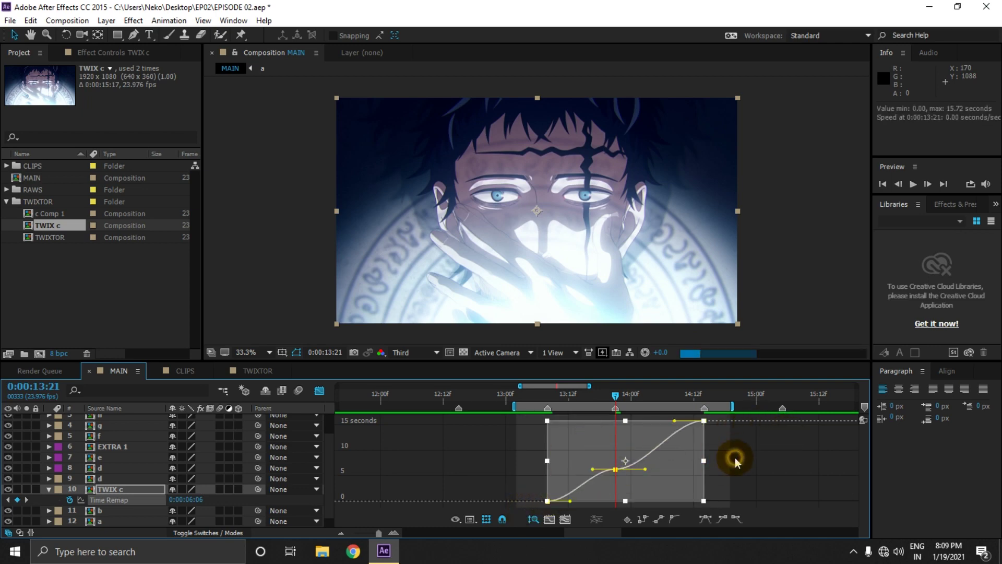
click(516, 474)
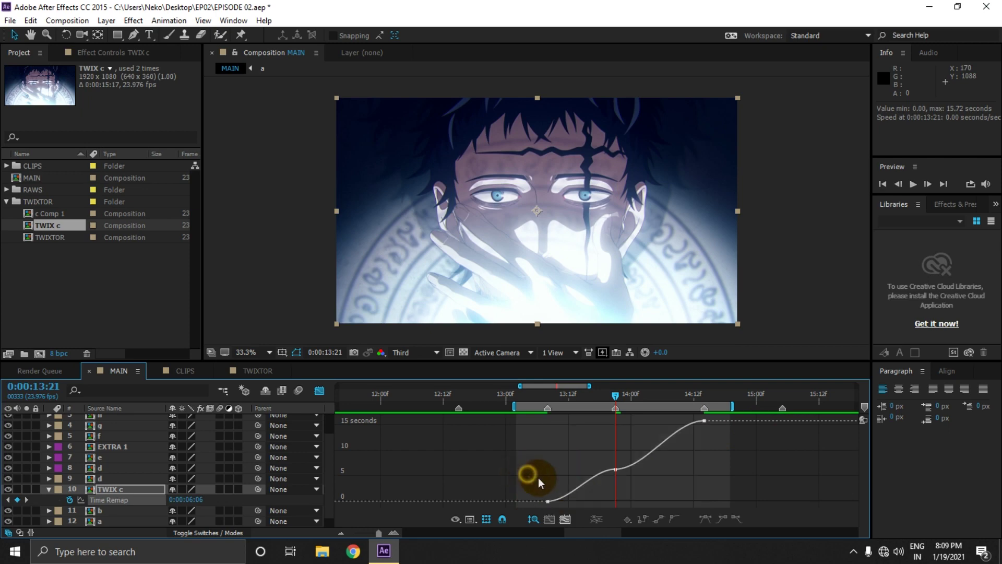
- Reshape the Time Remap value curve so it rises steeply at the first, middle and last keyframes and flattens between them
click(547, 501)
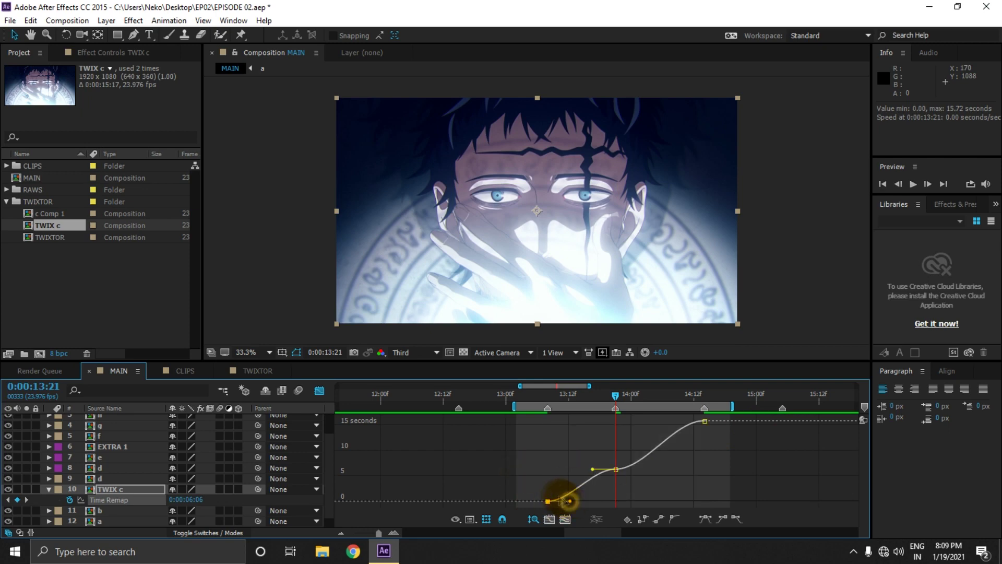
drag(540, 488, 529, 486)
drag(592, 470, 602, 434)
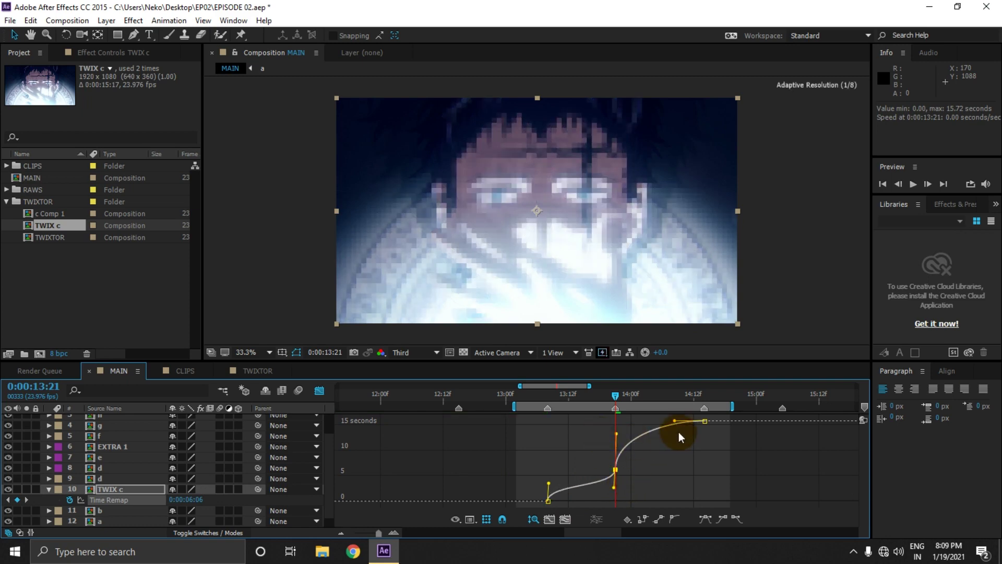
drag(706, 449, 709, 449)
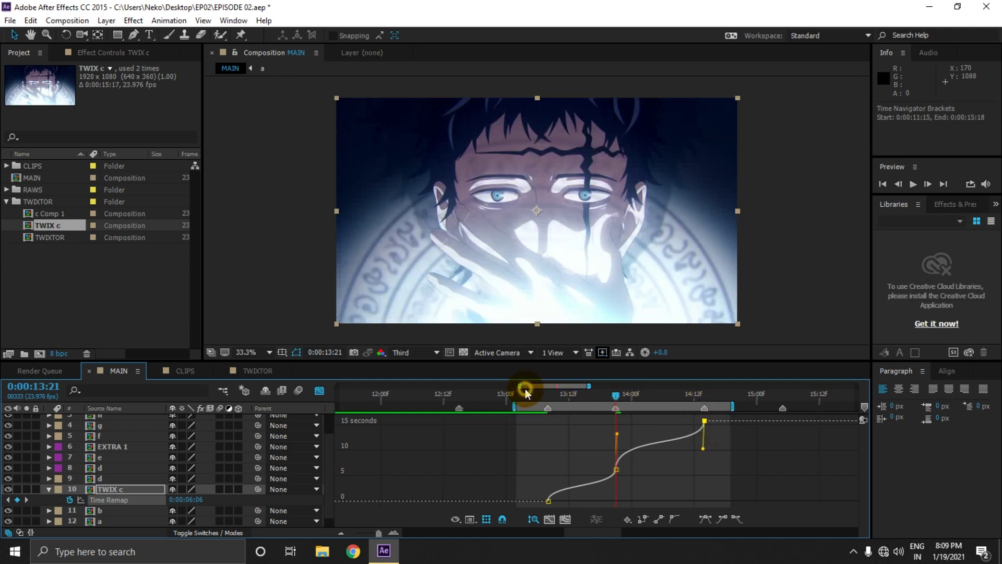
- Preview the retimed TWIX c from 0:00:13:04 and close the graph editor
click(528, 396)
key(space)
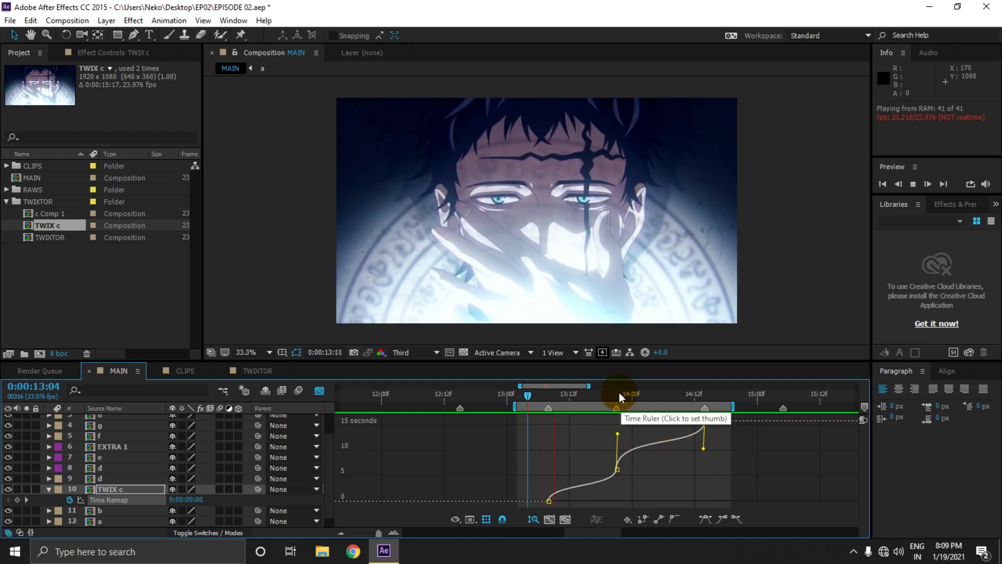
click(619, 393)
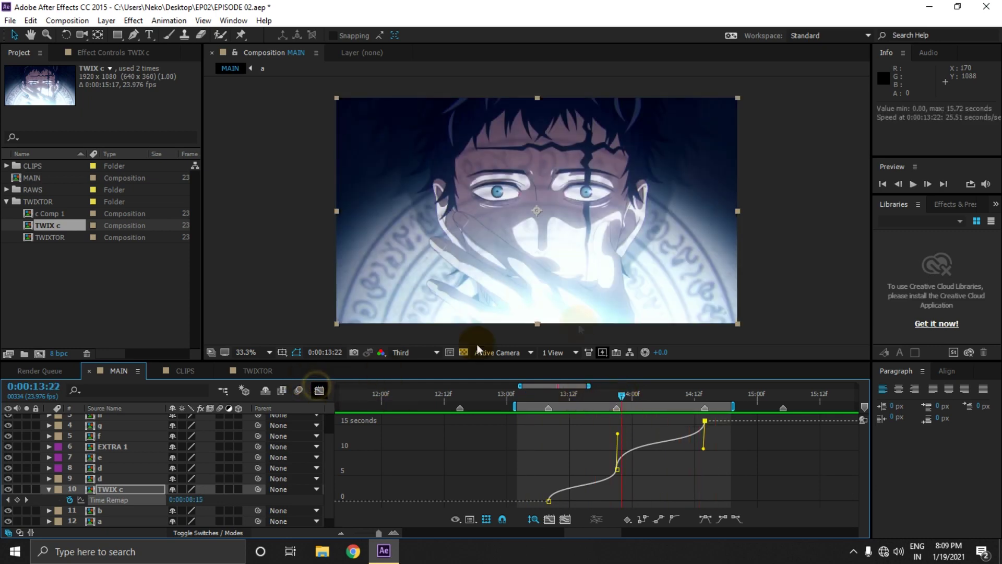
key(shift+F3)
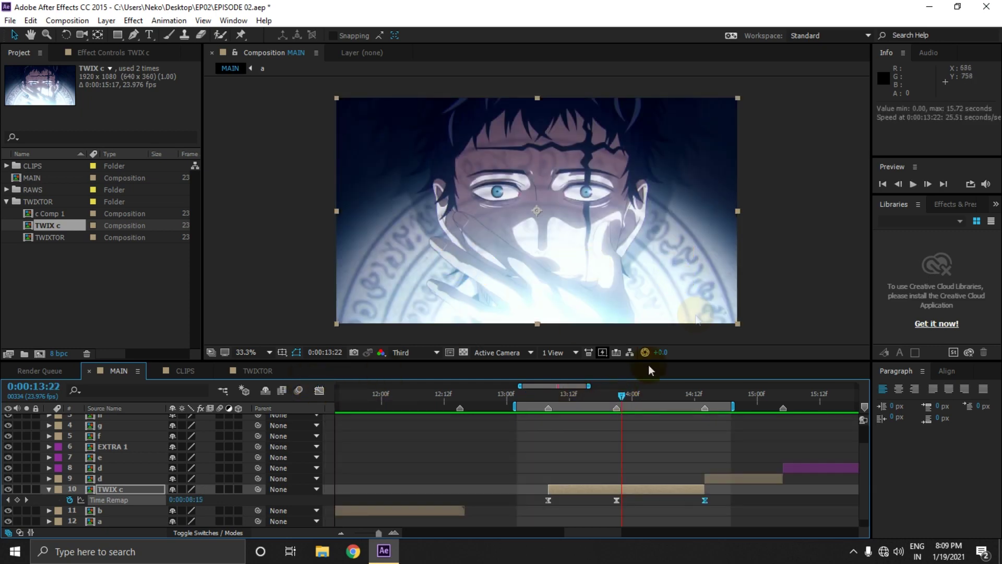
- Scrub through the two d clips following TWIX c in MAIN and select the second one
drag(745, 400, 753, 395)
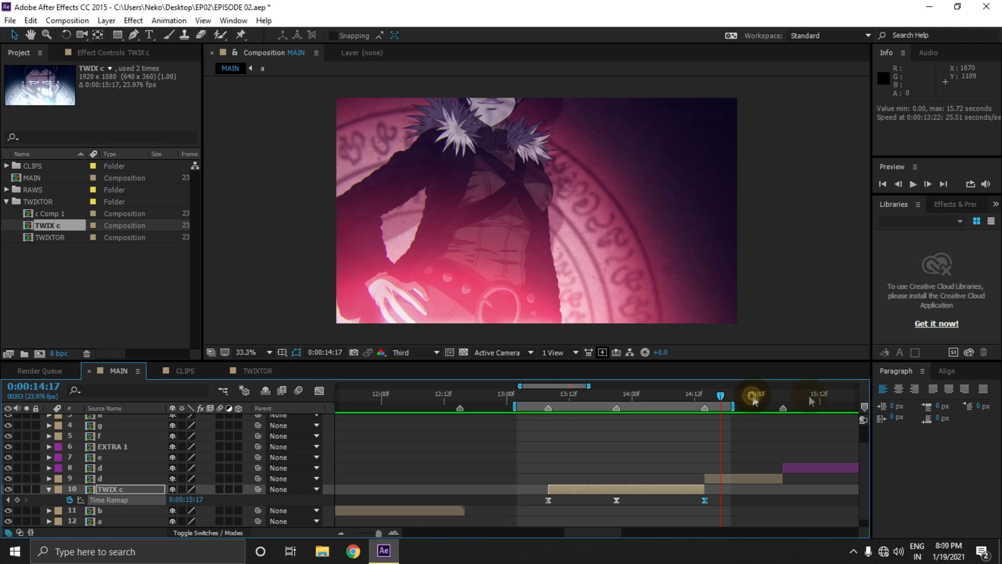
click(829, 398)
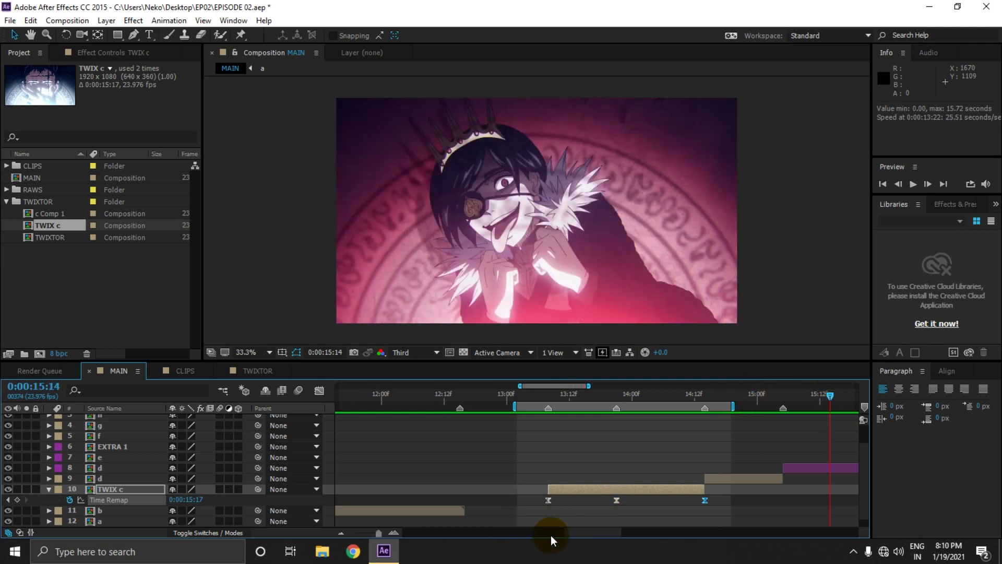
drag(590, 534, 609, 533)
click(662, 470)
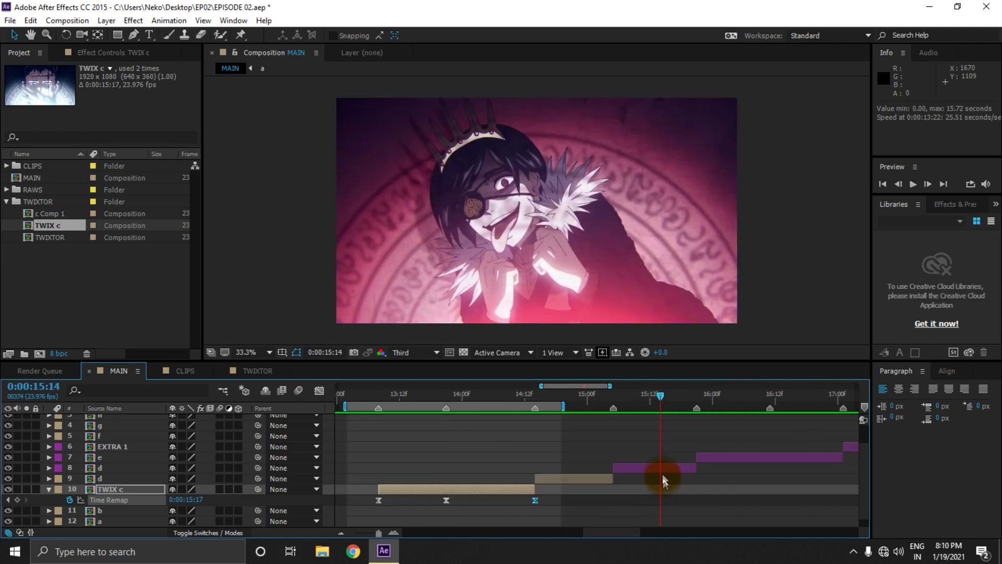
click(253, 370)
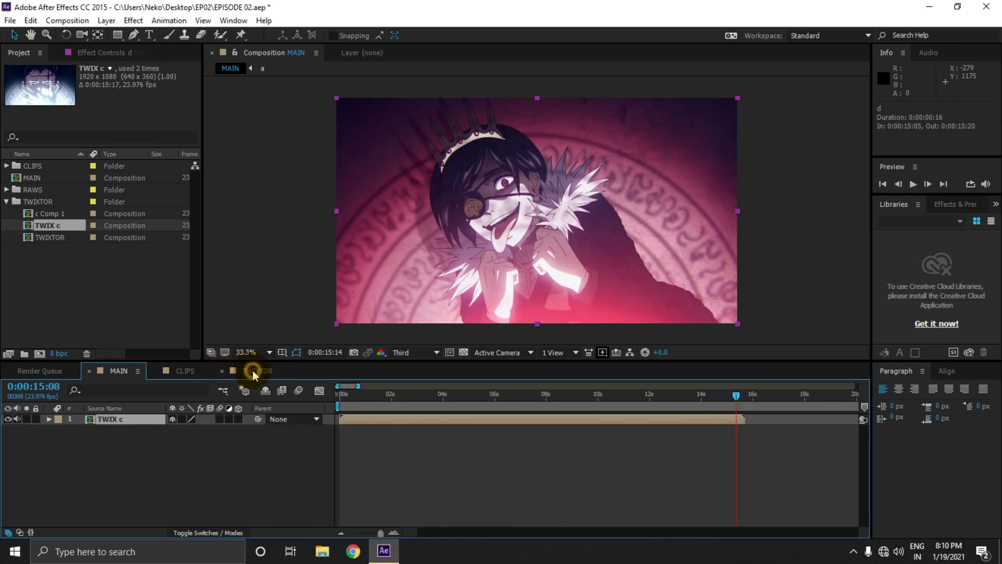
click(113, 370)
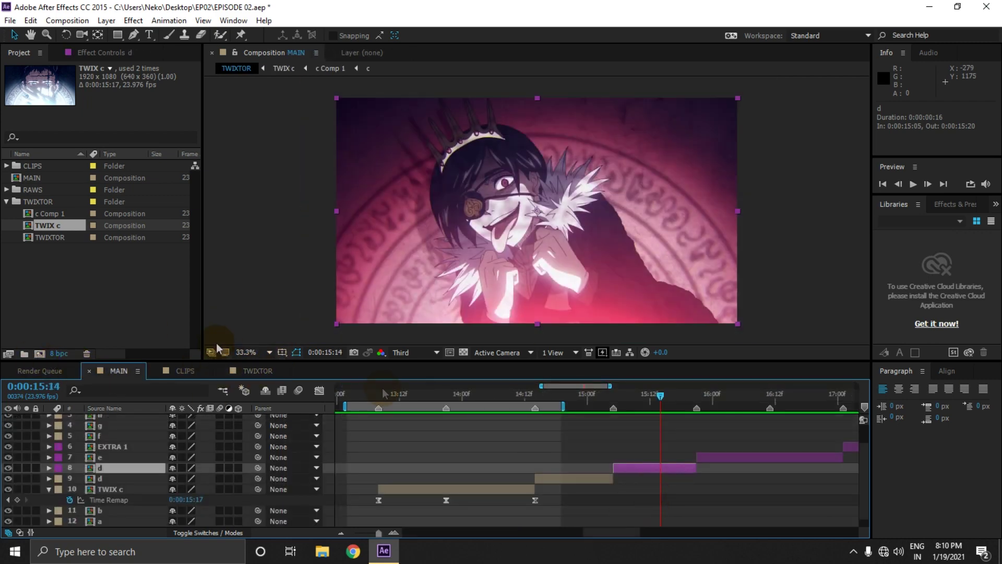
- Add composition d from the CLIPS folder to the TWIXTOR composition
click(258, 370)
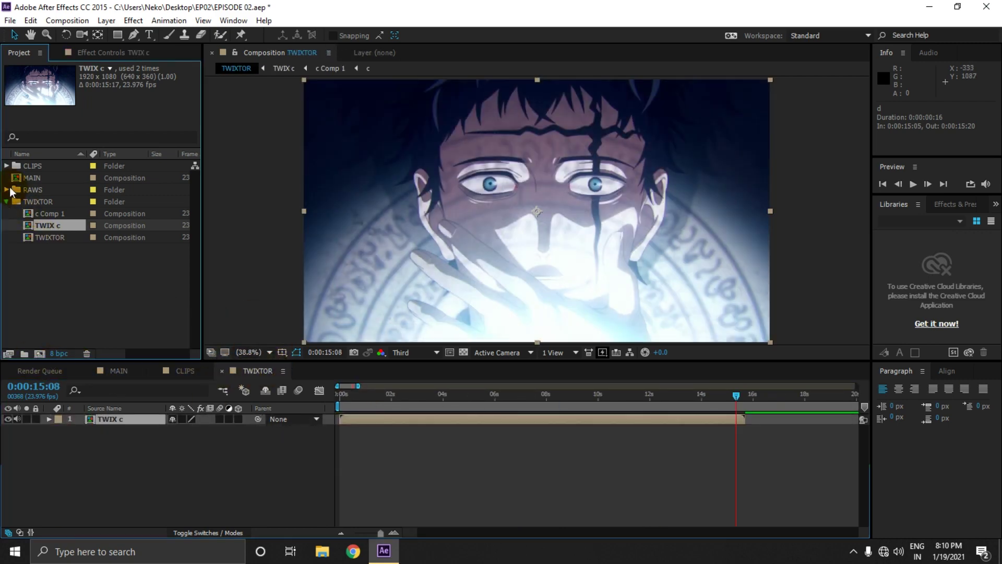
click(6, 201)
click(7, 166)
drag(52, 224, 125, 429)
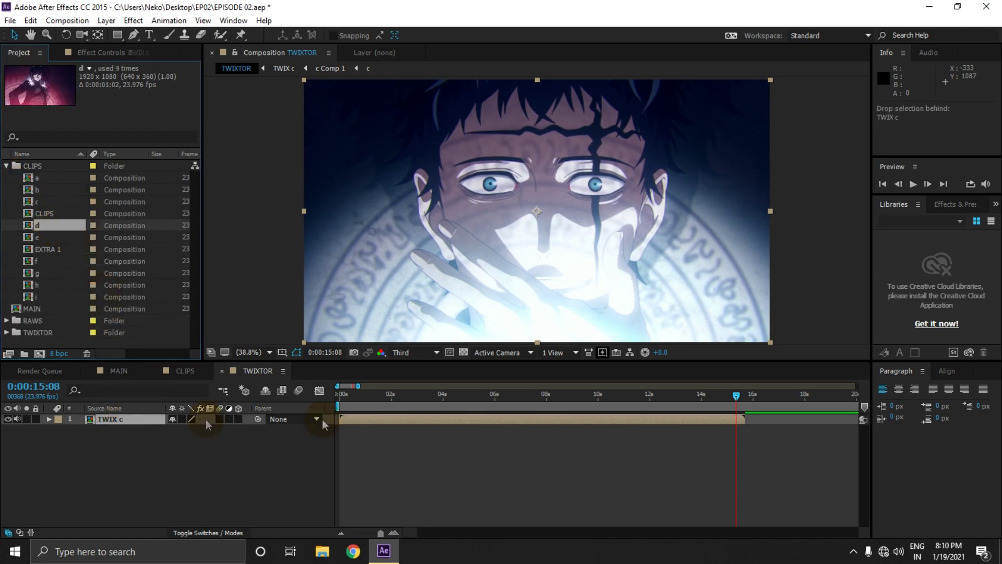
- Hide and mute TWIX c in the TWIXTOR composition and move it below layer d
click(347, 401)
click(8, 418)
click(17, 419)
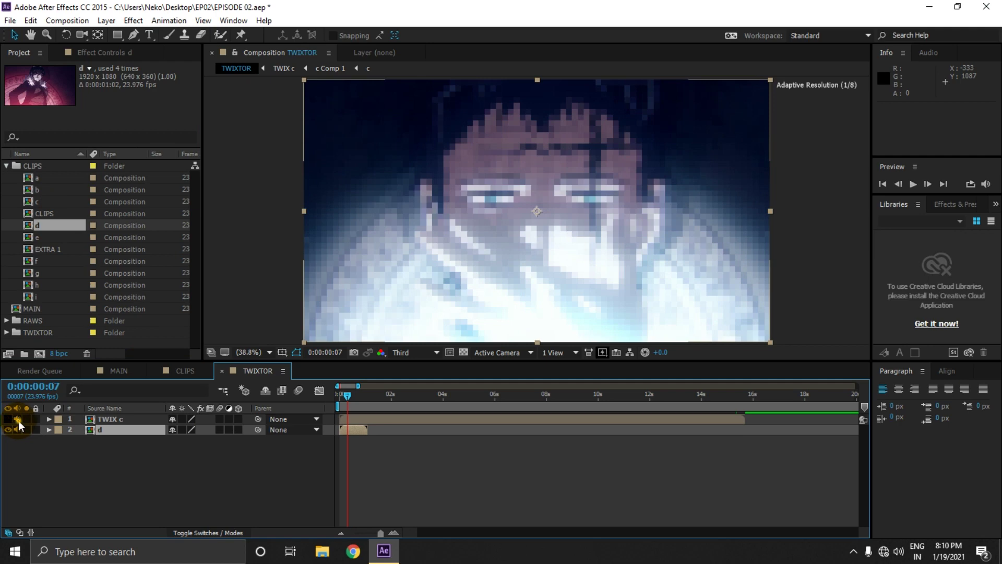
drag(91, 420, 235, 455)
click(361, 418)
click(398, 533)
click(398, 531)
click(394, 530)
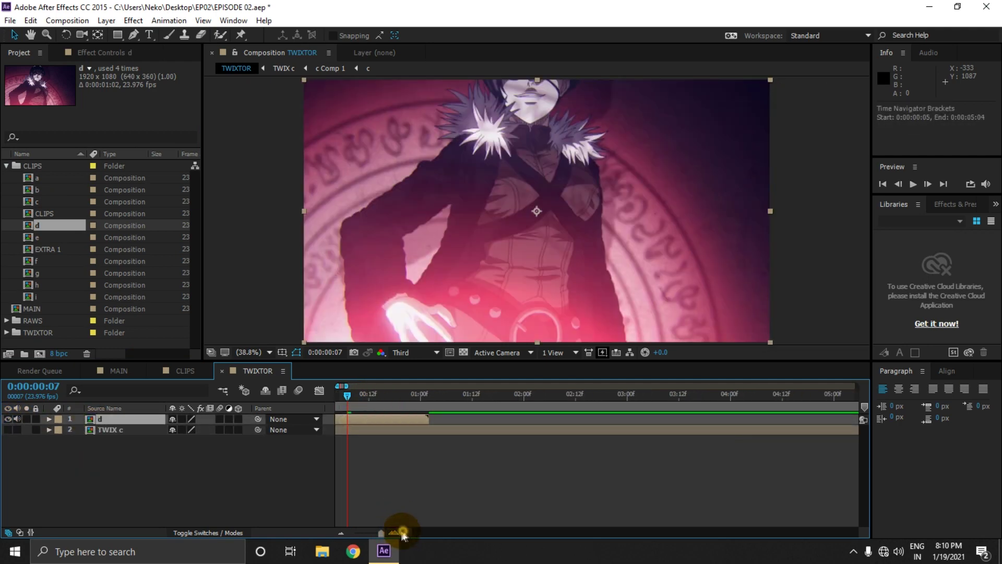
click(392, 529)
- Check the second d clip's starting frame at 0:00:15:05 in MAIN and play d in TWIXTOR to find that frame
click(110, 372)
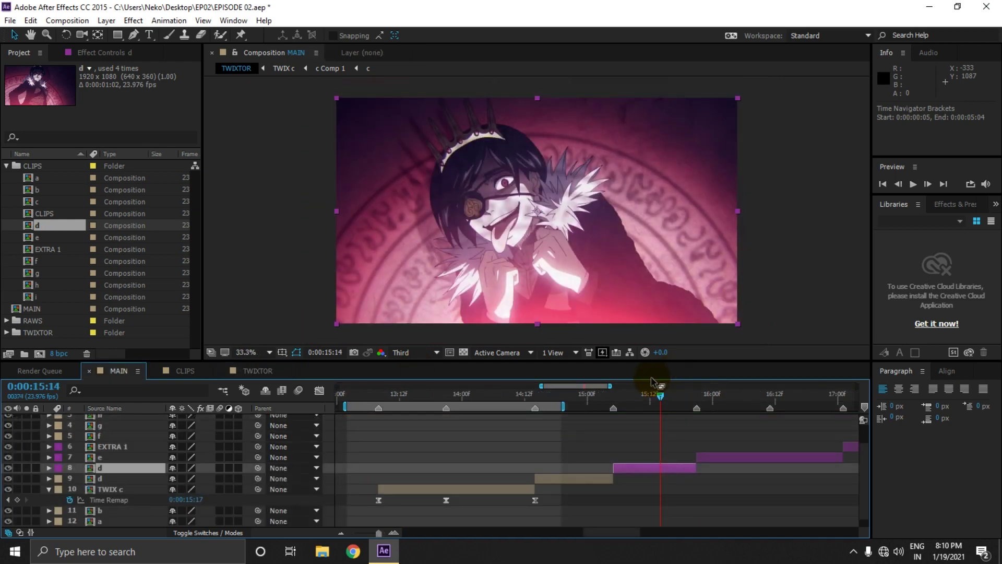
click(614, 400)
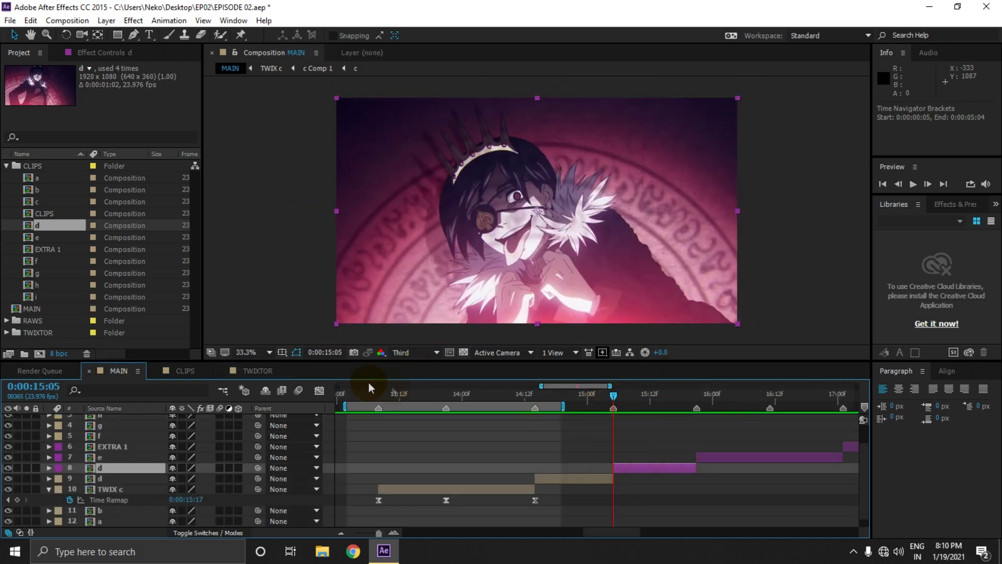
click(250, 372)
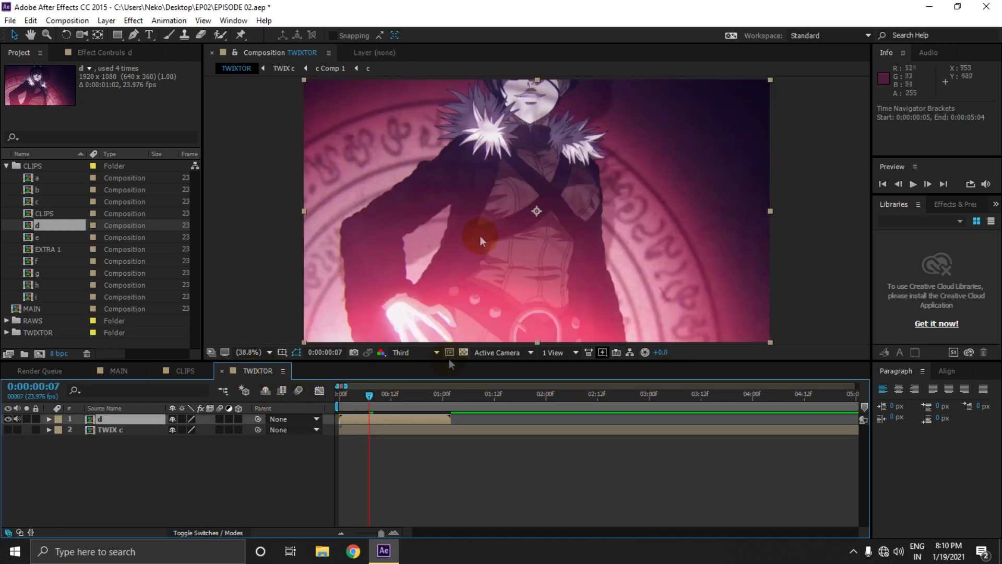
key(space)
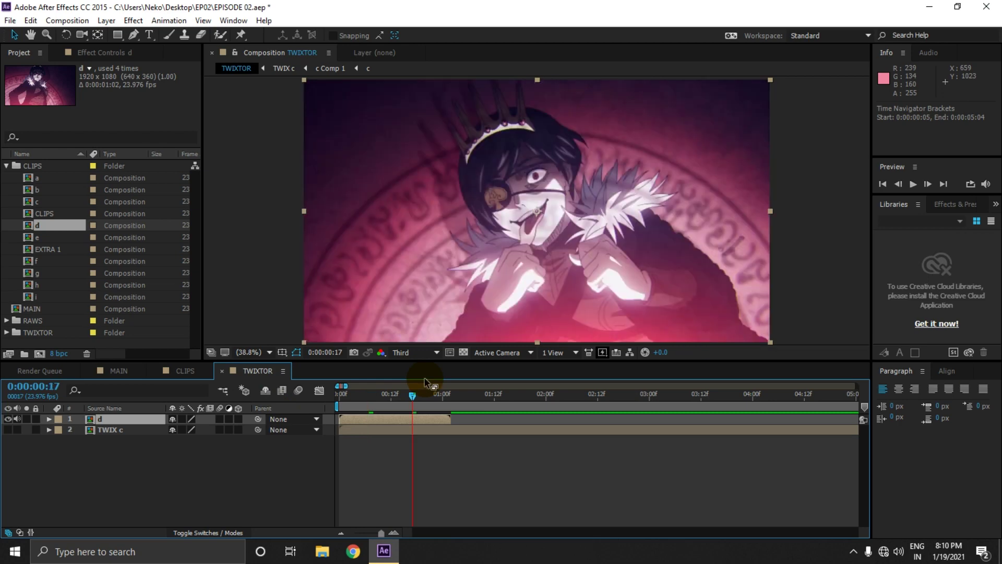
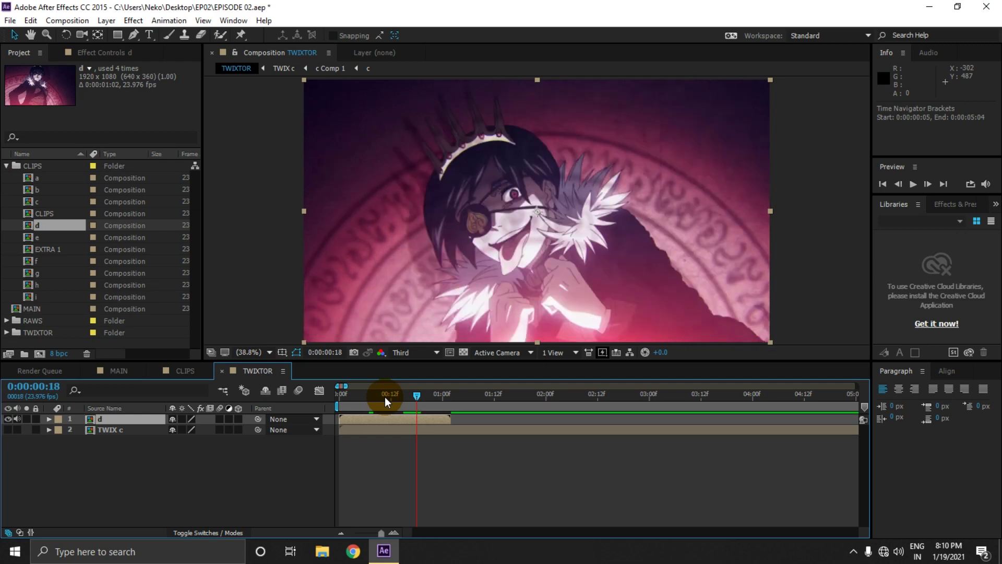
- Split layer d at 0:00:00:18 in TWIXTOR, delete the part before it and move the remaining part to the composition start
key(ctrl+d)
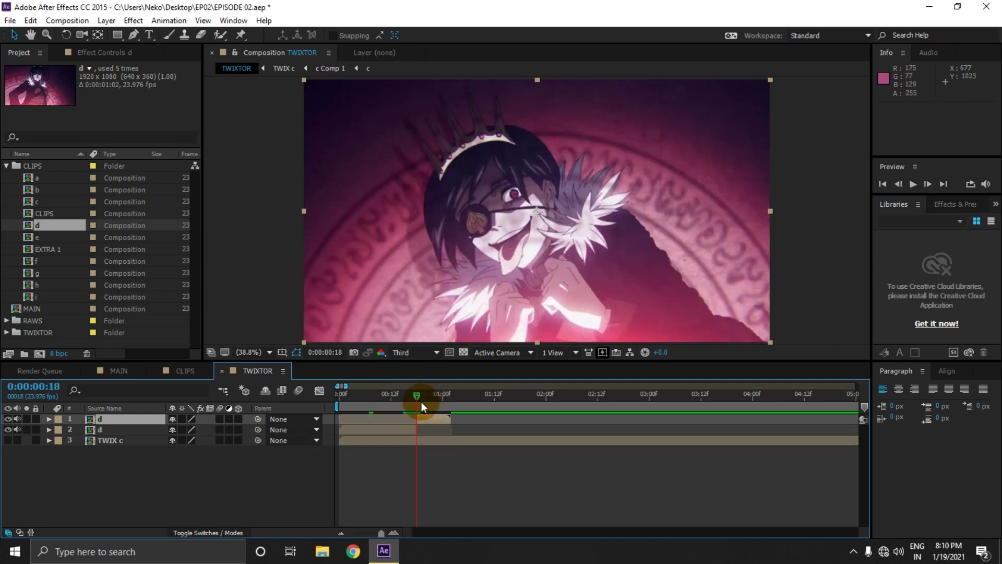
click(406, 432)
key(Delete)
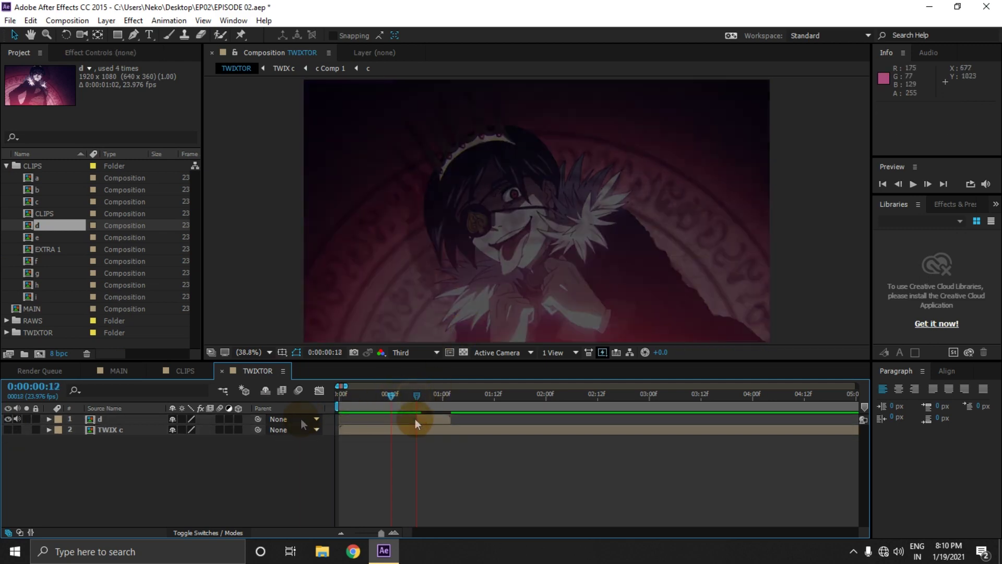
key(Home)
drag(450, 419, 359, 425)
key(bracketleft)
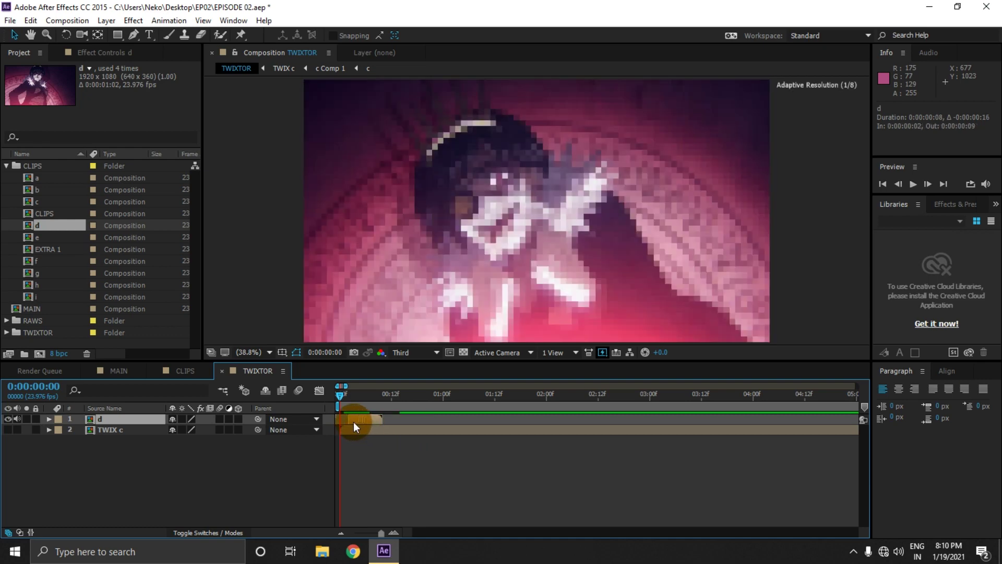
- Pre-compose the trimmed d layer as d Comp 1 with all attributes moved, and apply the Twixtor Pro effect
key(ctrl+shift+c)
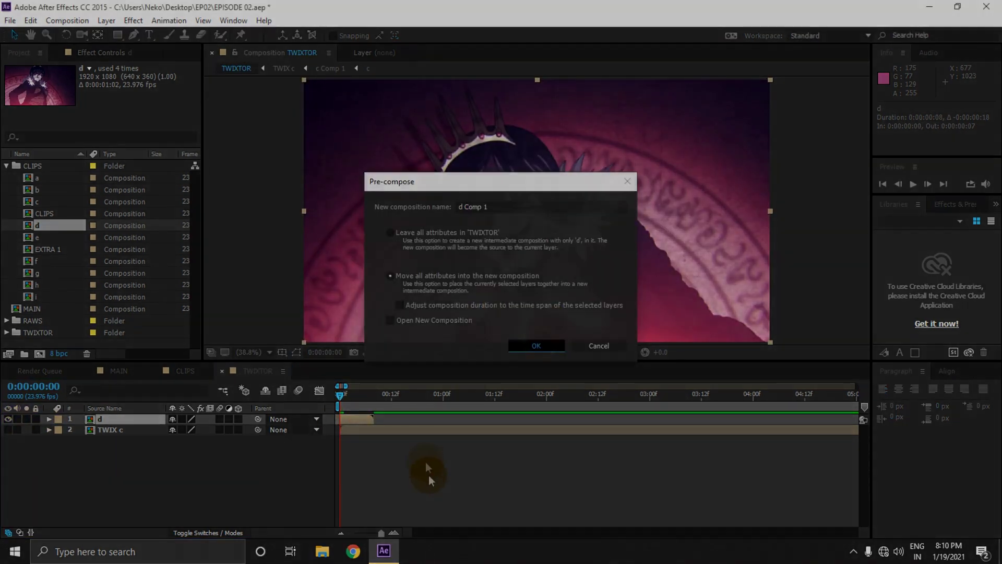
key(Return)
key(t)
click(440, 419)
key(ctrl+space)
text(twix)
key(Return)
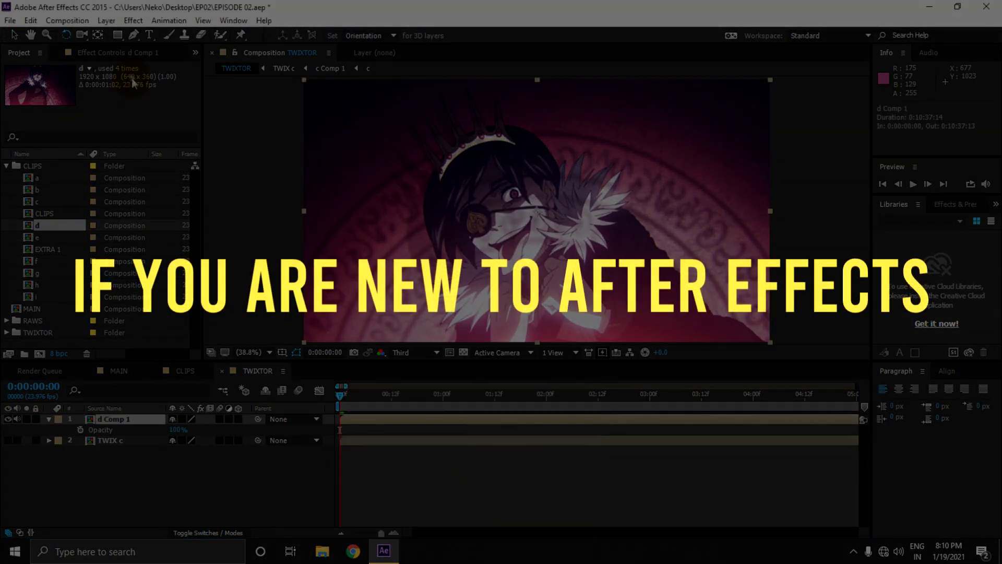
- Set Twixtor's input frame rate to 7, image prep to Contrast/Edge Enhance, frame interpolation to Motion Weighted Blend and speed to 10%
click(14, 34)
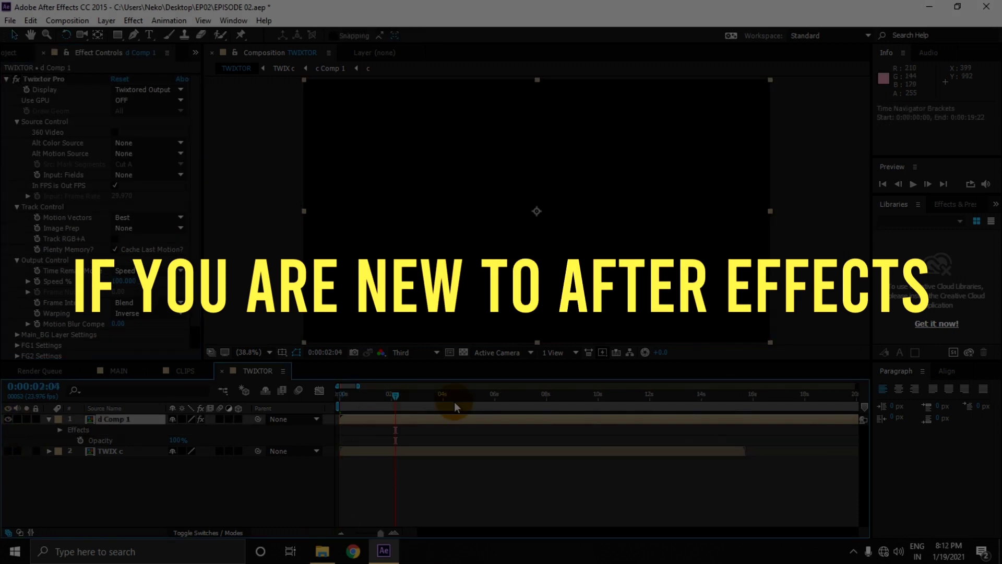
click(120, 195)
text(7)
click(146, 228)
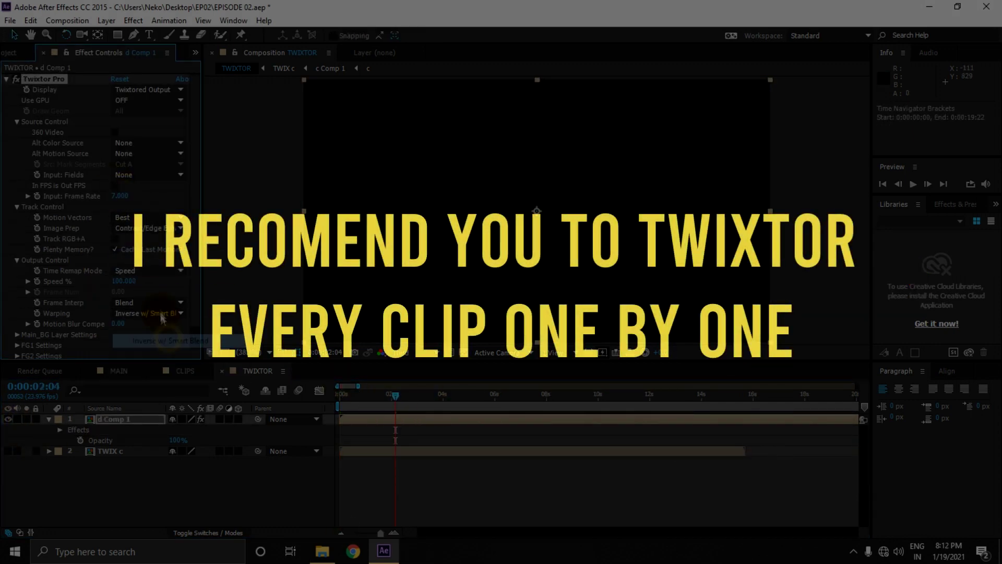
click(123, 281)
text(10)
- Cut d Comp 1 at 0:00:04:07, delete the empty remainder and pre-compose the slowed clip as twix d
drag(370, 401, 439, 402)
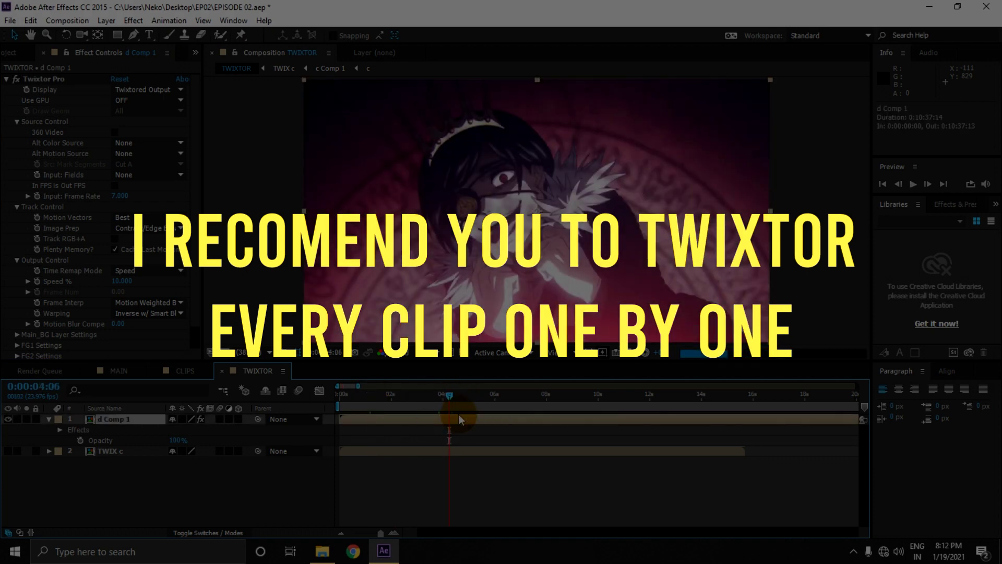
key(Page_Down)
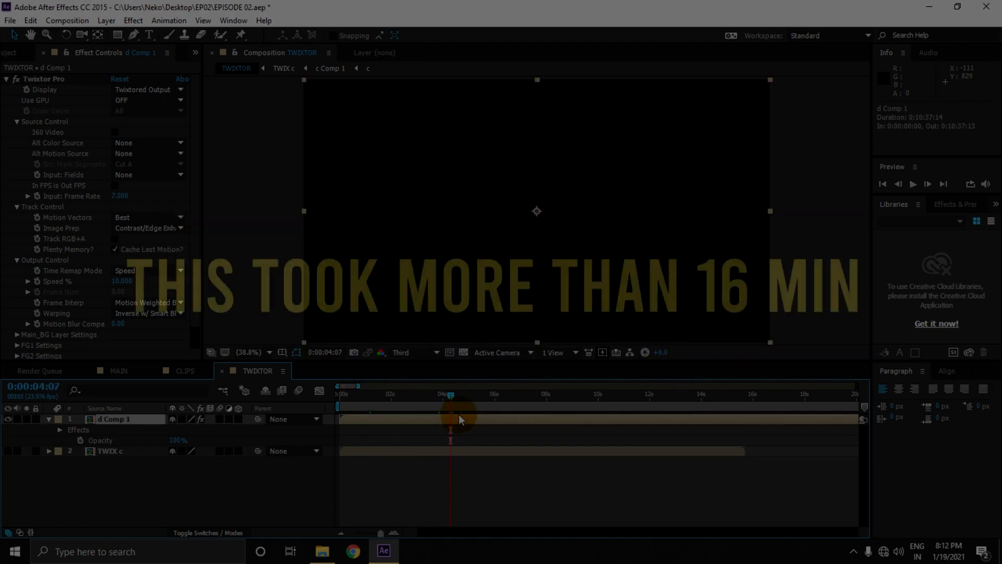
key(ctrl+shift+d)
key(Delete)
click(429, 418)
click(433, 398)
key(ctrl+shift+c)
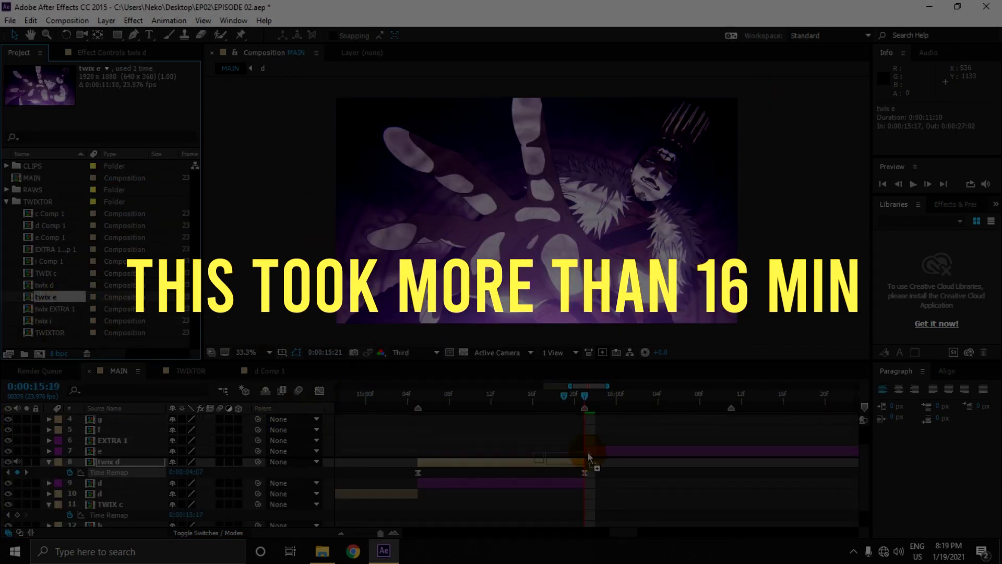
- Easy-ease the time remap keyframes of twix e in MAIN and show them in the graph editor
click(341, 533)
click(624, 400)
key(F9)
key(shift+F3)
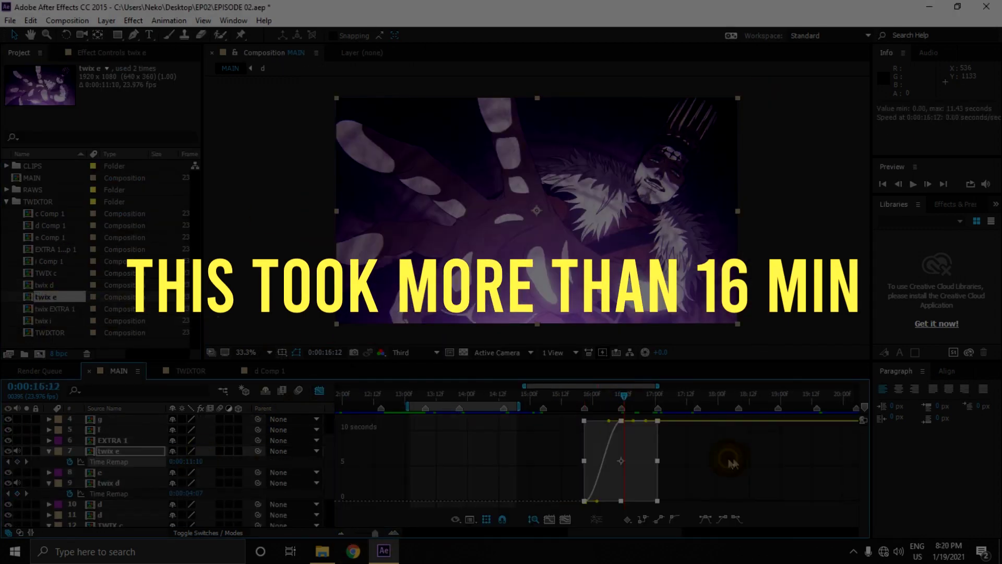
- Lower the middle time remap keyframe of twix e at 0:00:16:11 and stretch its handle to shape the speed curve
click(729, 459)
scroll(626, 420, up, 3)
drag(182, 462, 136, 462)
click(741, 472)
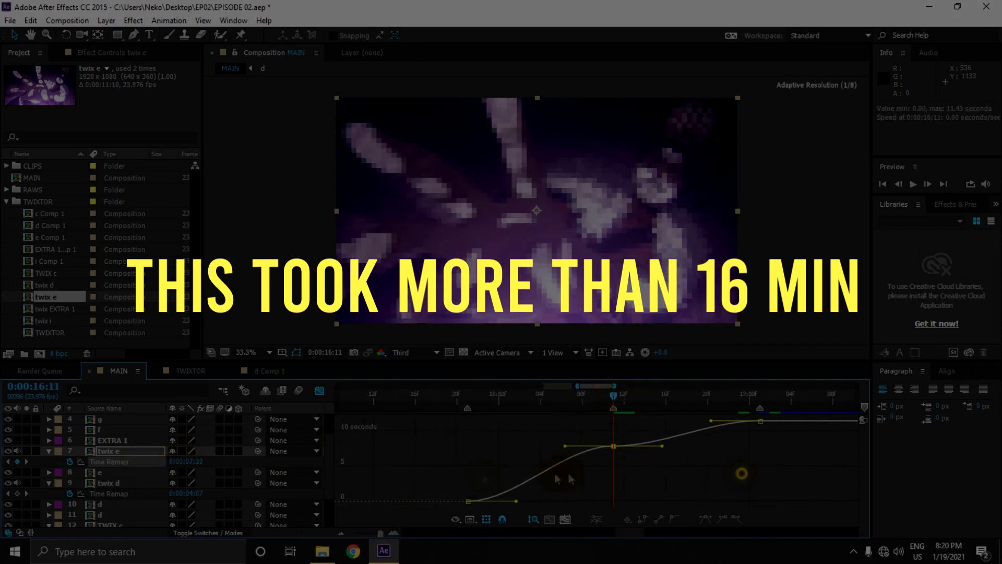
drag(662, 451, 727, 431)
click(318, 390)
- Place twix EXTRA 1 above EXTRA 1 in MAIN, enable time remapping and adjust the remap time at 0:00:17:16
key(minus)
key(minus)
click(668, 396)
click(112, 440)
drag(114, 308, 652, 440)
click(689, 399)
key(ctrl+alt+t)
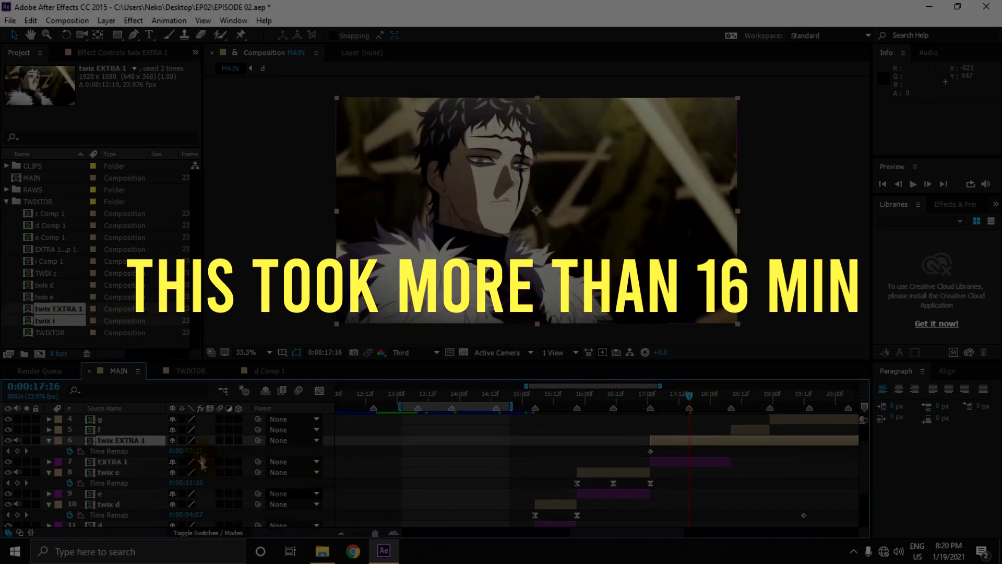
mouse_move(198, 451)
mouse_down()
mouse_move(215, 452)
mouse_move(202, 452)
mouse_up()
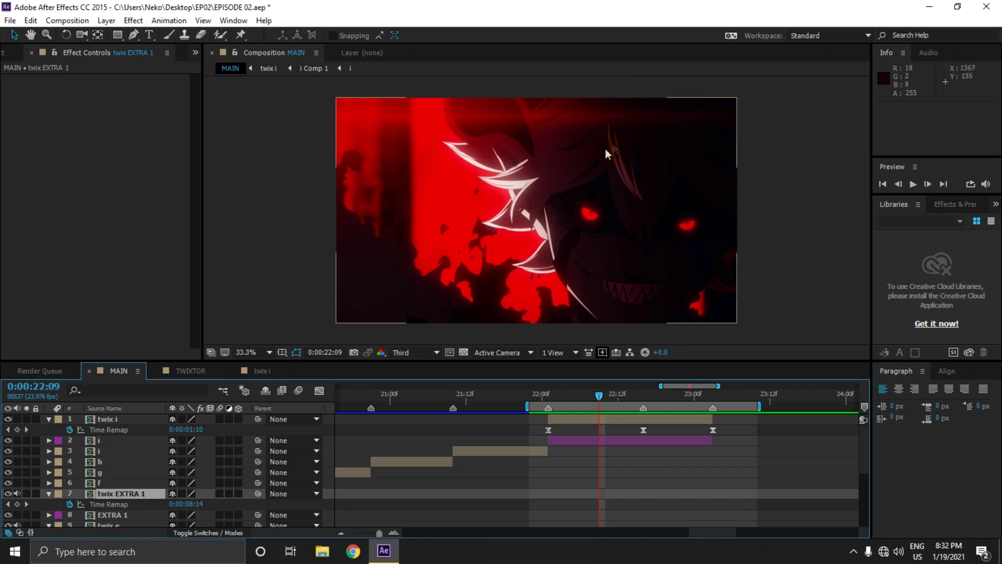
- Play back the time-remapped twix i clip in MAIN from just before its start
click(538, 398)
key(space)
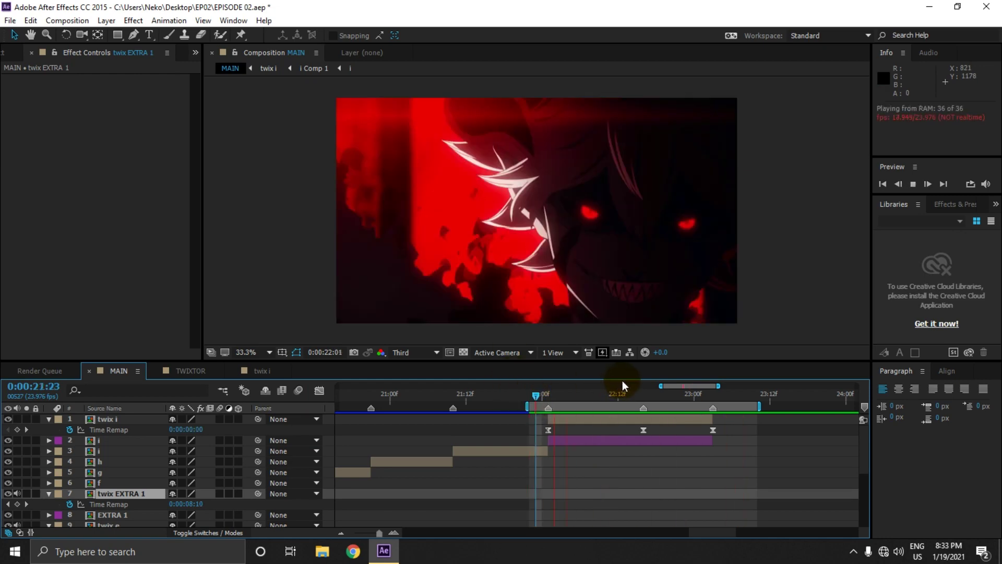
click(621, 395)
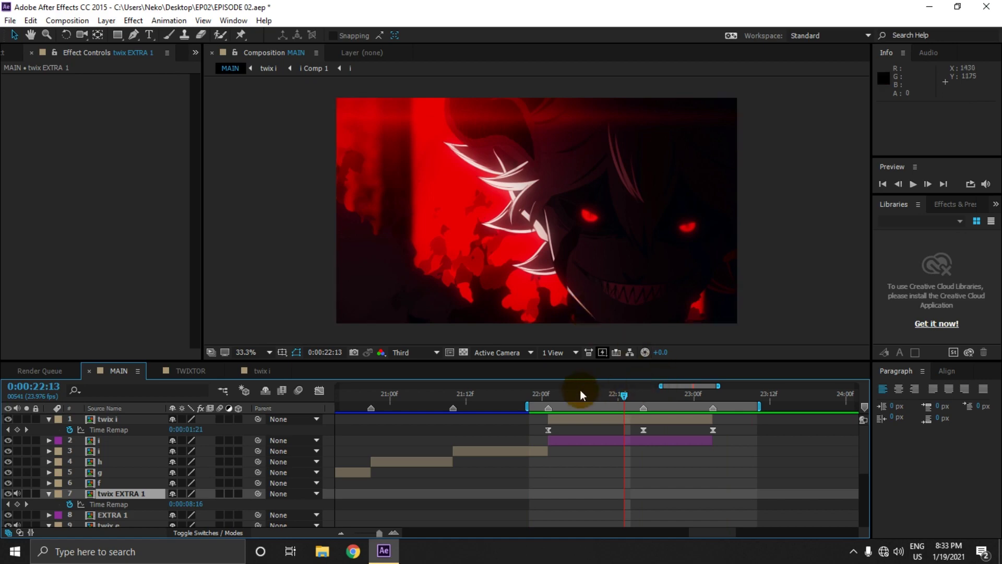
- Set the MAIN work area from 0:00:17:01 to 0:00:18:08 and preview the twix EXTRA 1 section
drag(420, 421, 295, 441)
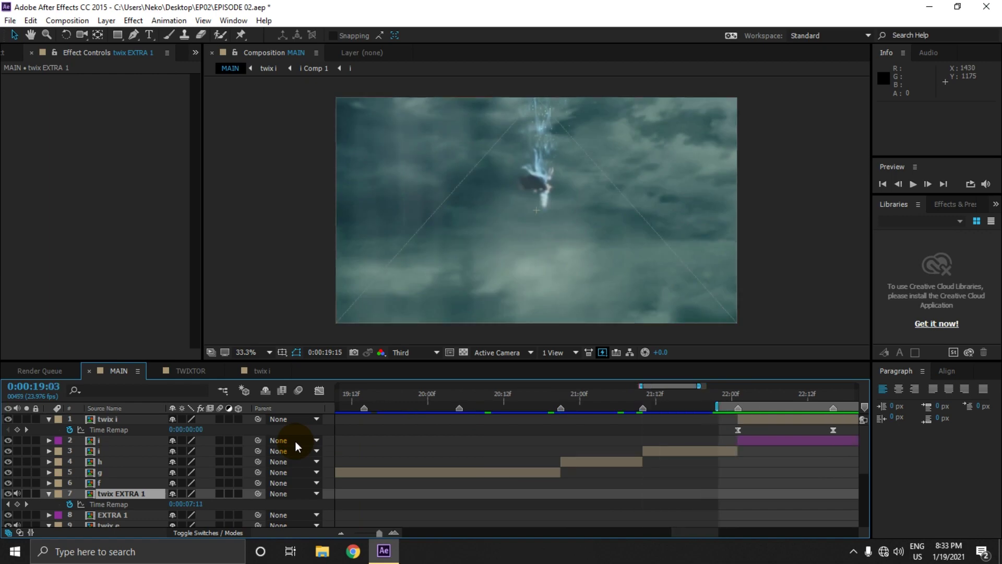
key(Page_Up)
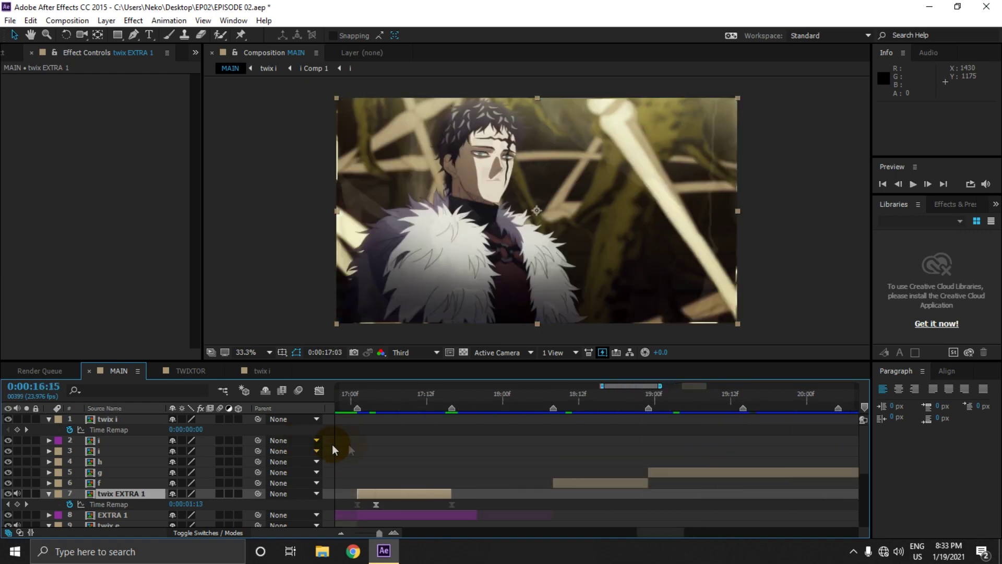
drag(332, 443, 396, 438)
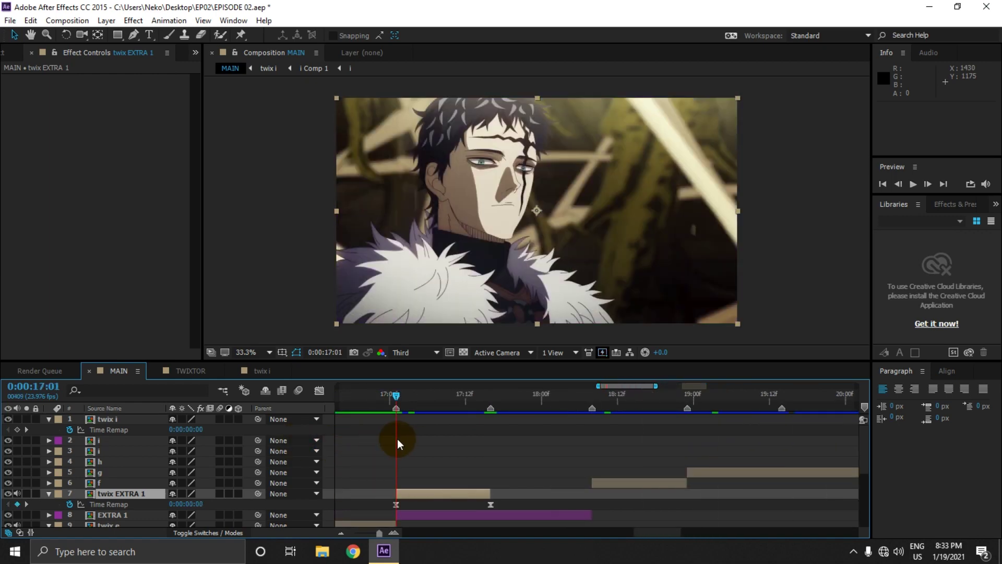
key(b)
click(591, 399)
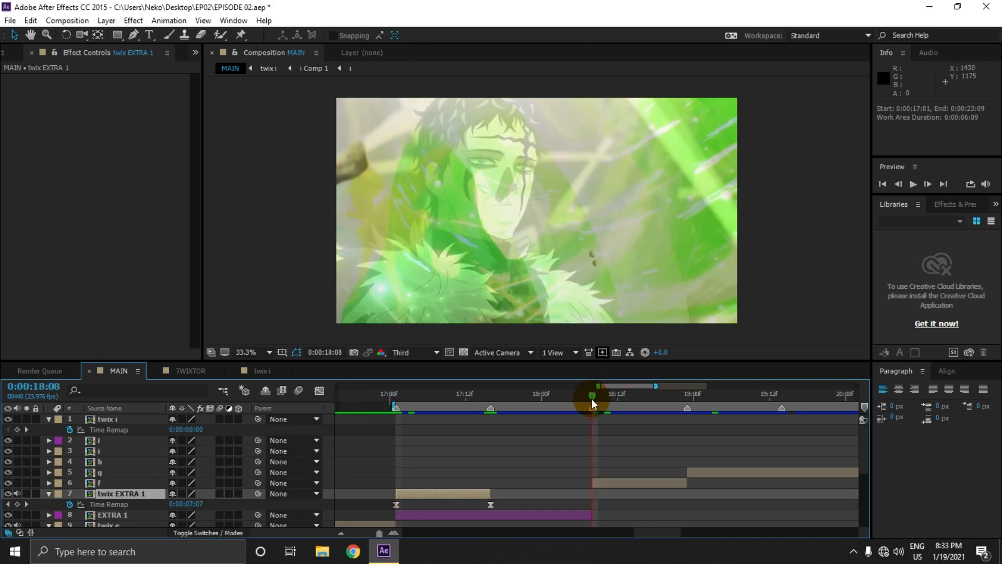
key(n)
key(space)
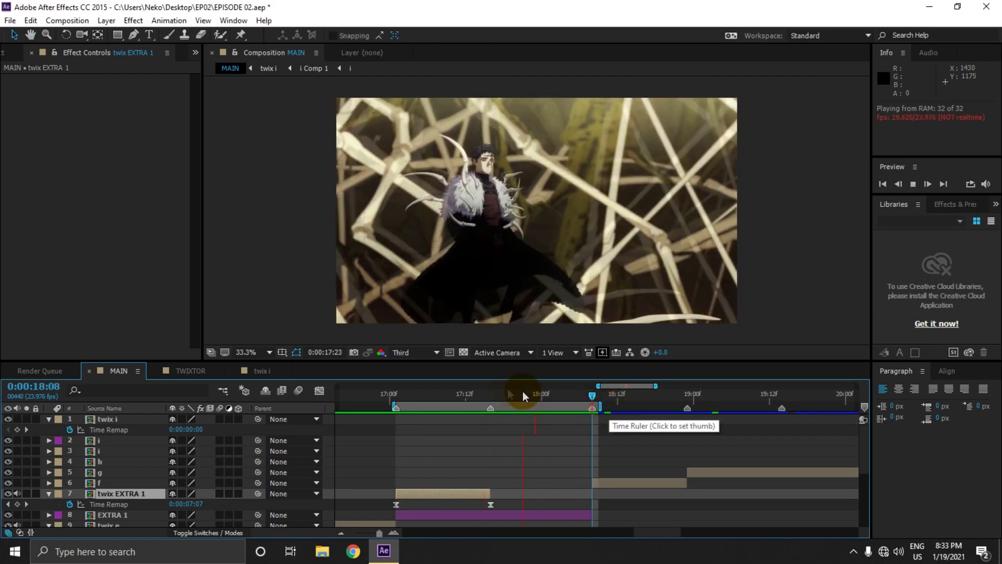
- Find the cut point at 0:00:17:15 and shorten the end of twix EXTRA 1 by one frame
click(465, 393)
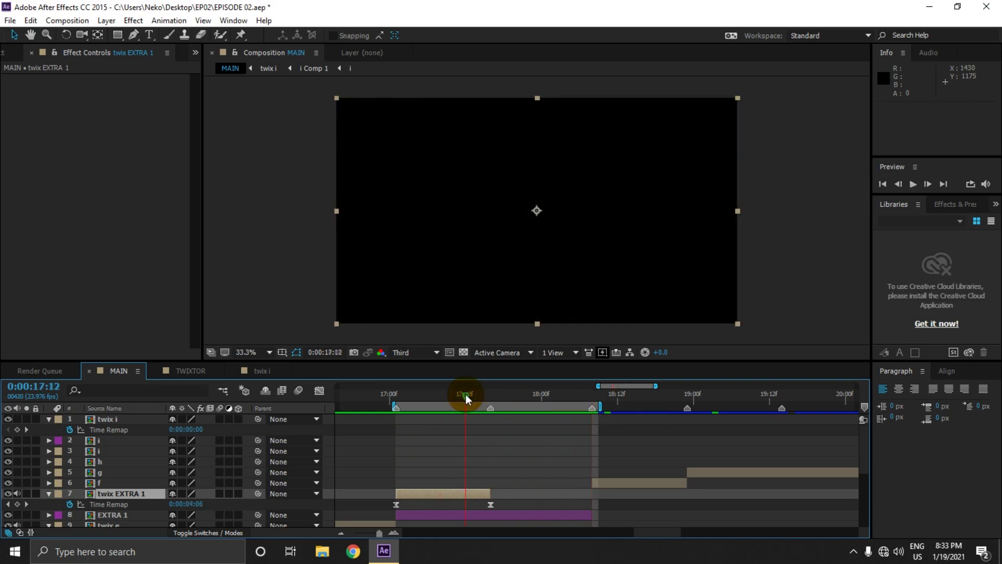
click(474, 395)
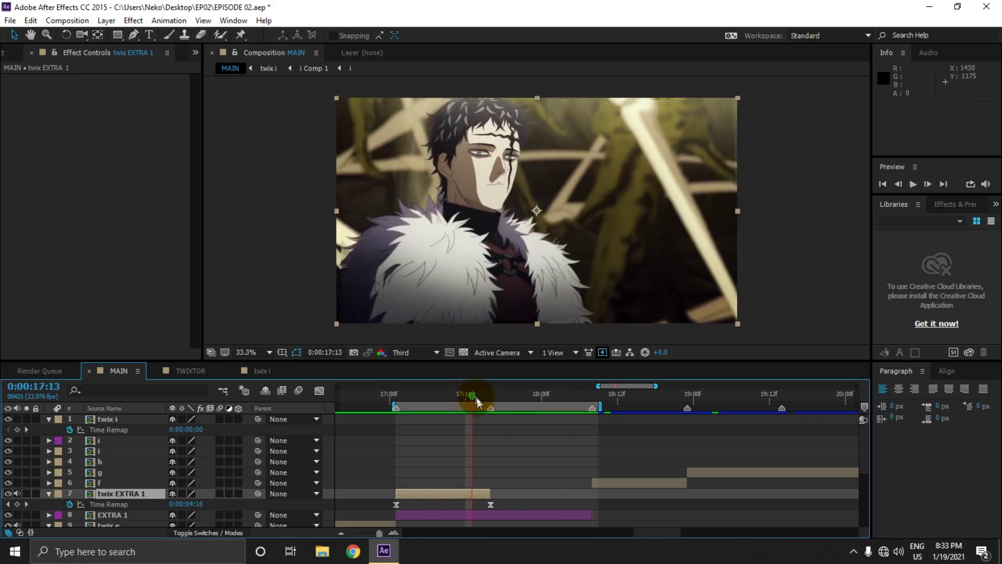
click(492, 513)
click(483, 518)
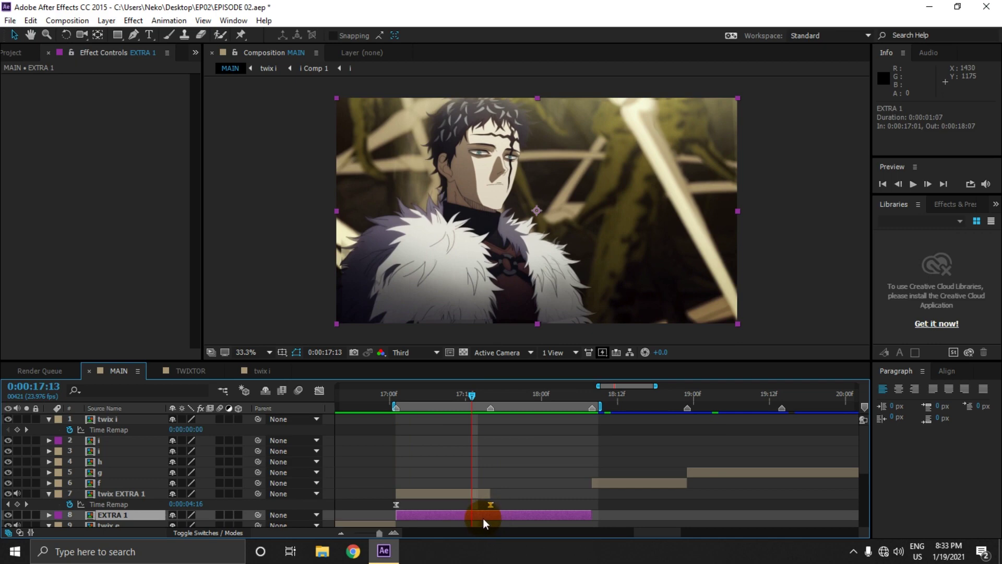
click(467, 461)
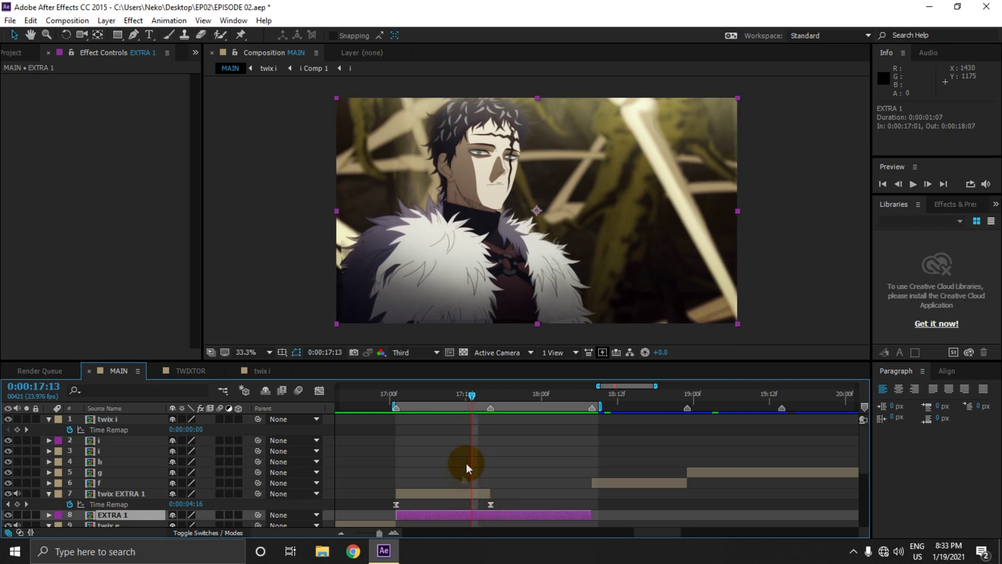
click(459, 493)
click(481, 397)
drag(481, 399, 484, 403)
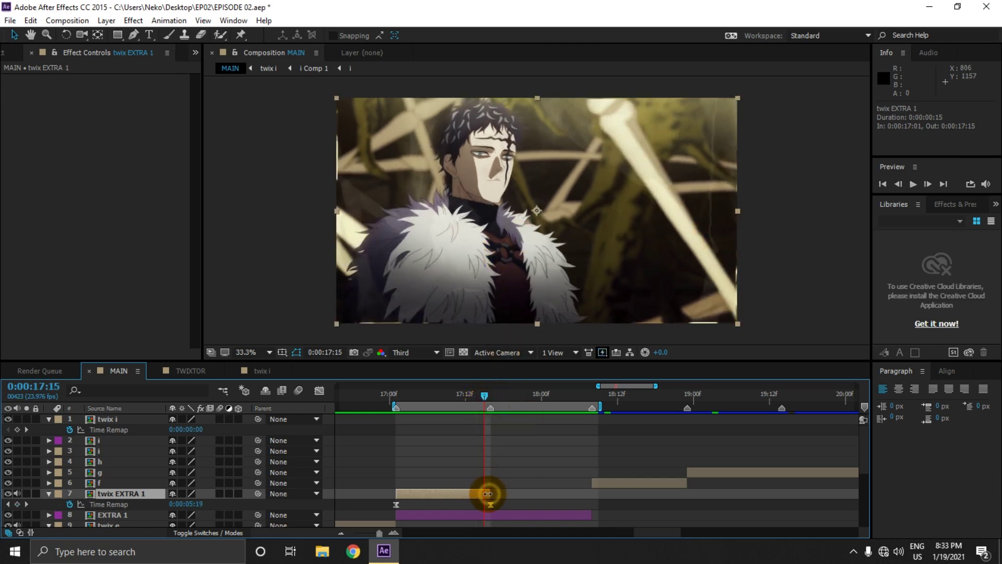
drag(487, 493, 485, 493)
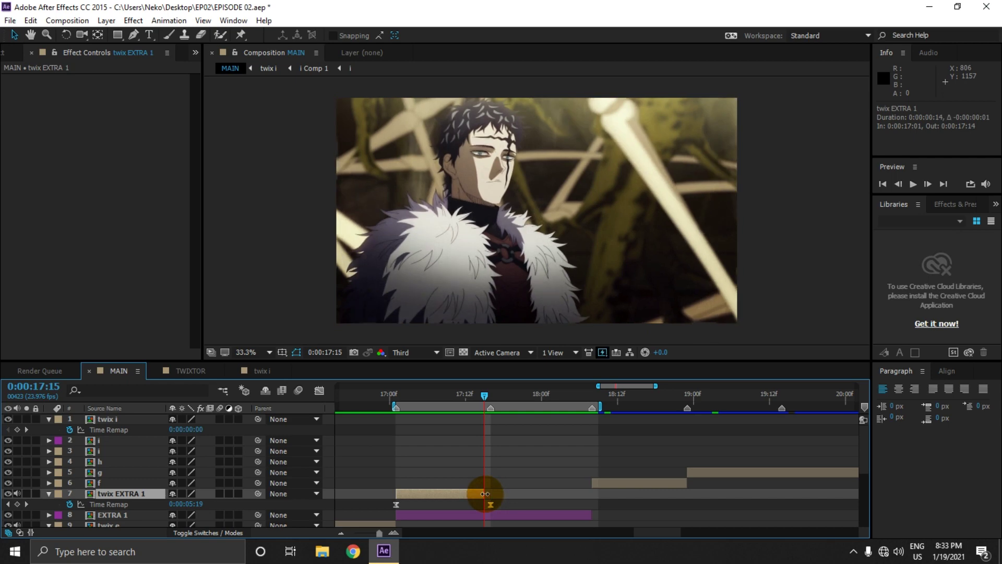
- Replay the section from 0:00:17:01 to check the trimmed twix EXTRA 1
click(394, 402)
key(space)
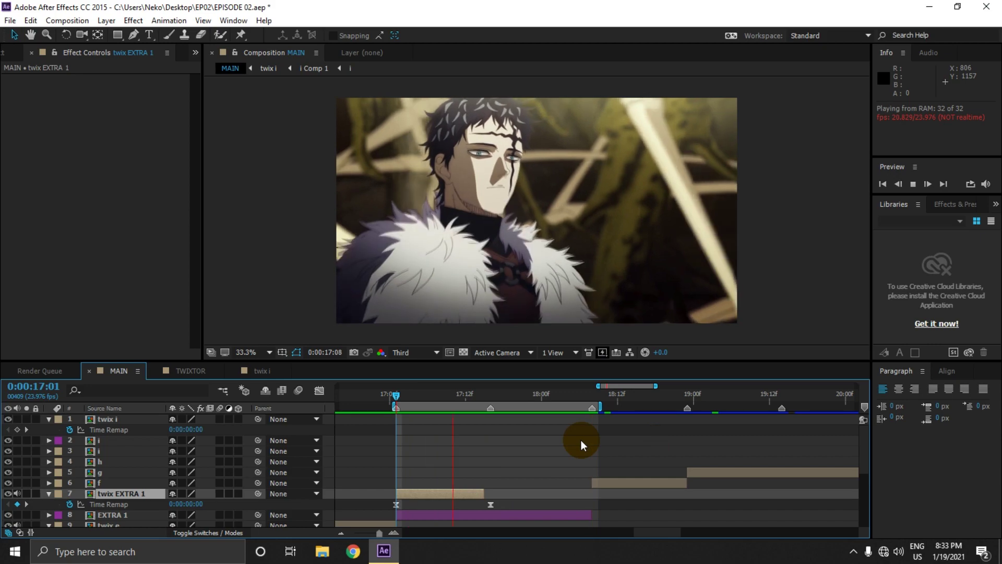
key(space)
- Set the MAIN work area around twix e, from its start to 0:00:17:01, and preview its slow motion
drag(478, 393, 319, 421)
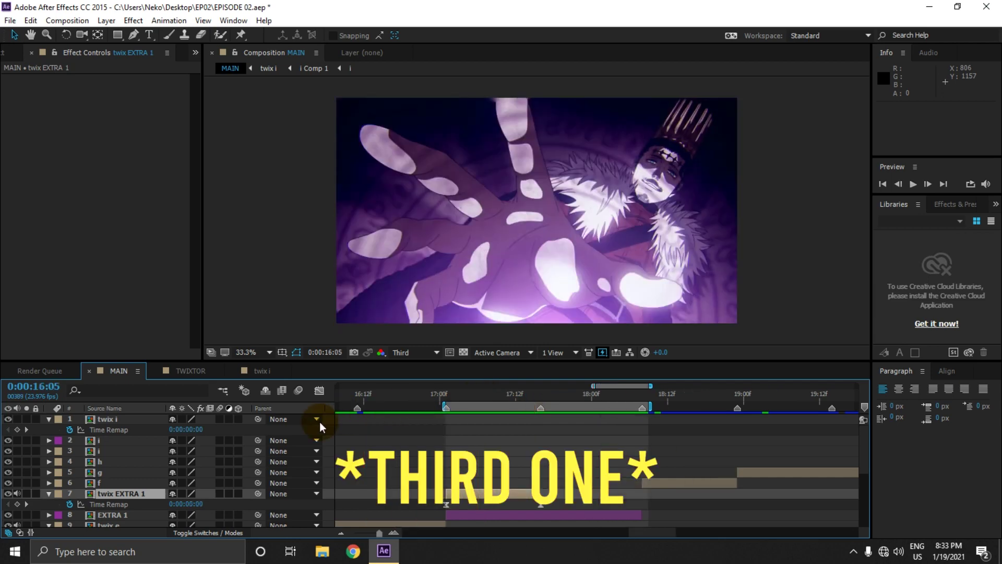
drag(431, 425, 425, 425)
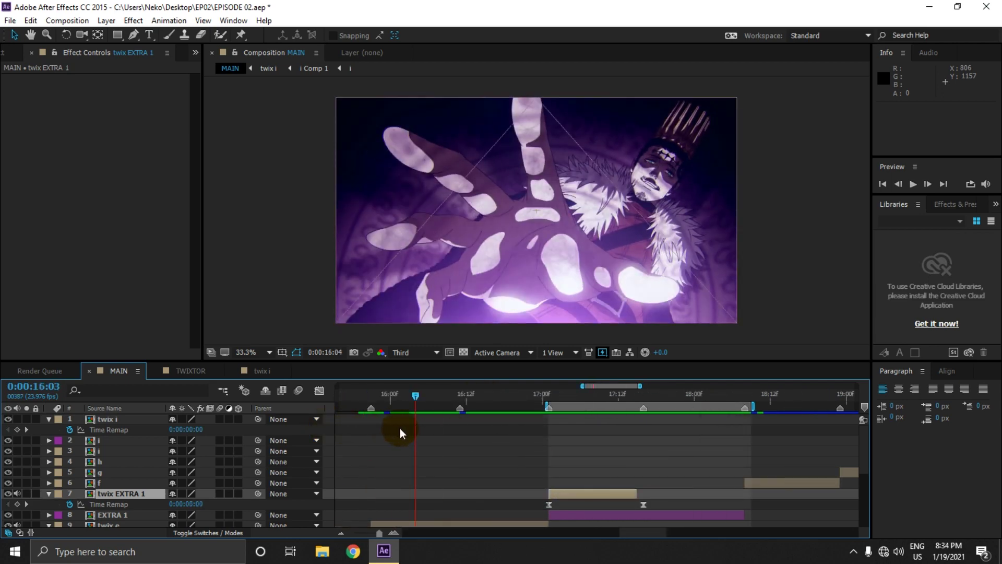
scroll(400, 428, down, 2)
click(373, 399)
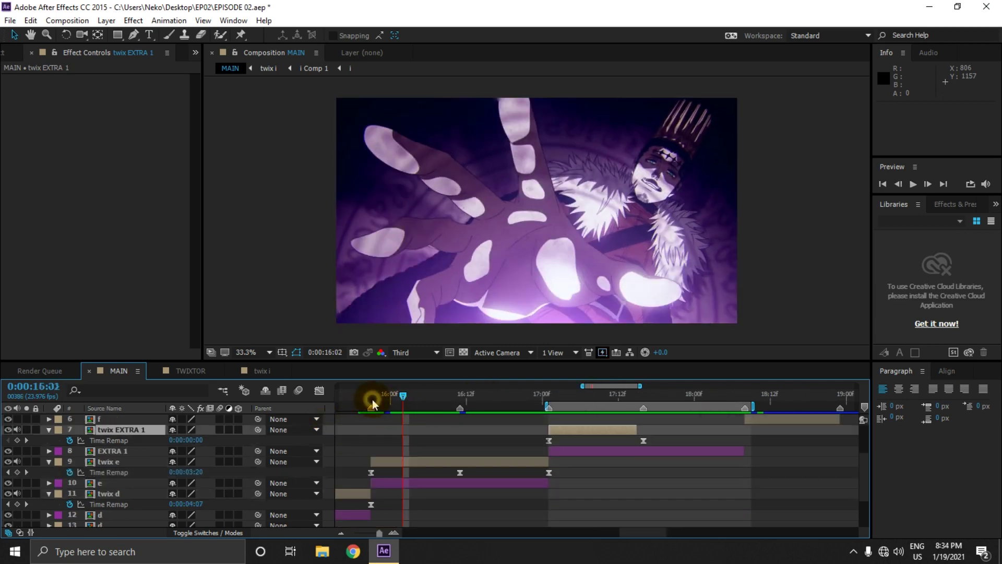
click(372, 399)
click(545, 397)
key(space)
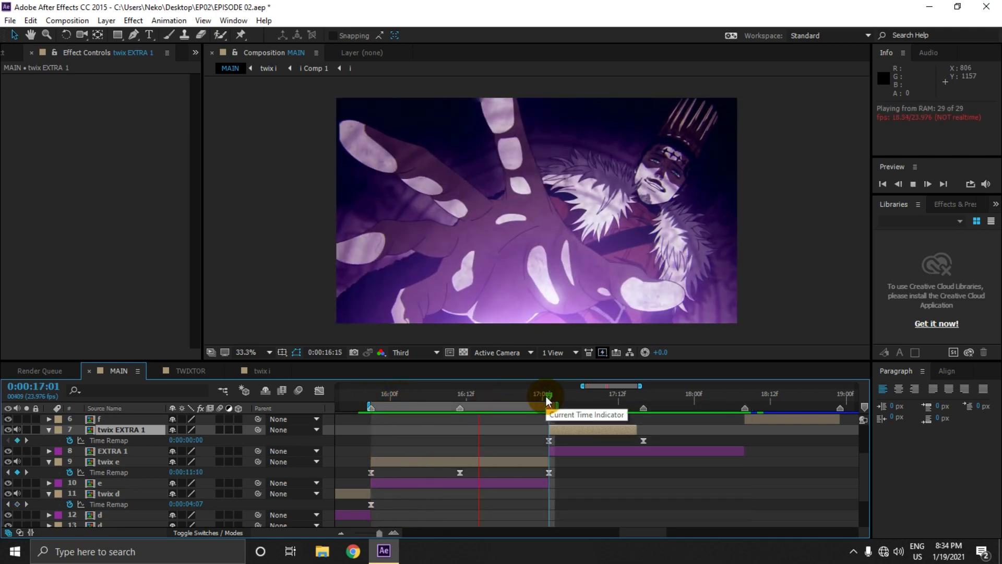
- Scrub twix e back to 0:00:16:19 and try adding a time remap keyframe there
click(521, 392)
click(499, 397)
drag(515, 398, 528, 400)
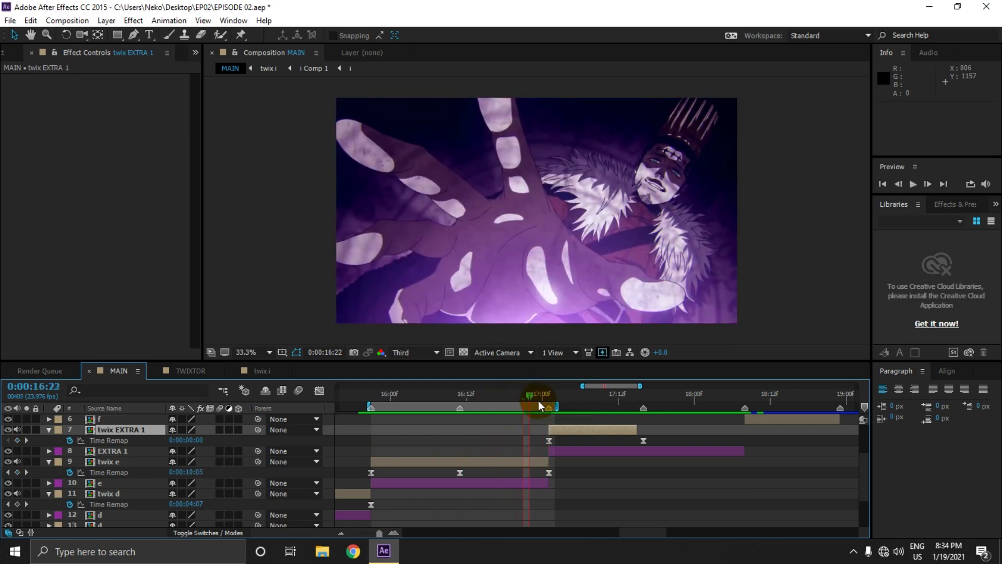
drag(518, 413, 512, 415)
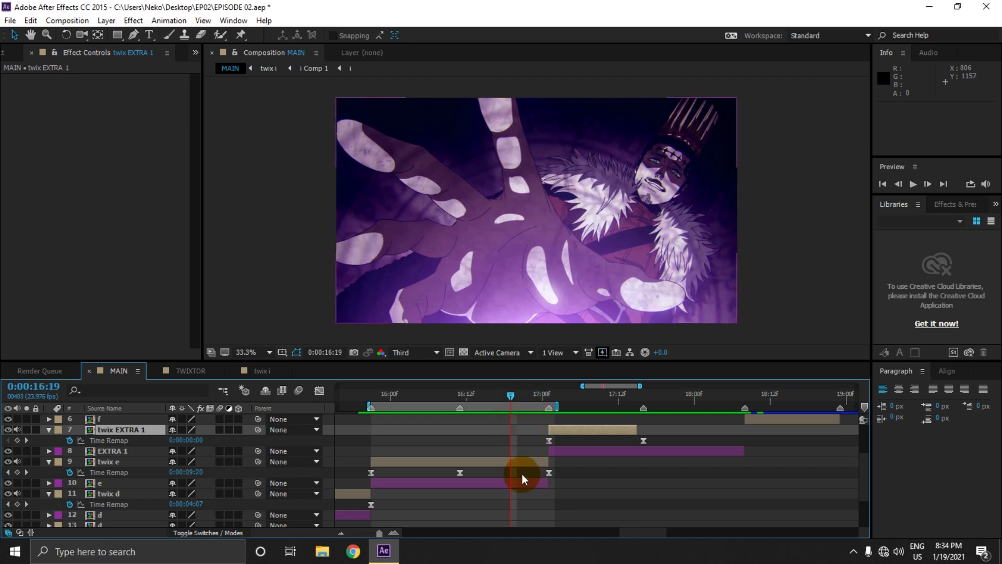
click(468, 474)
click(42, 466)
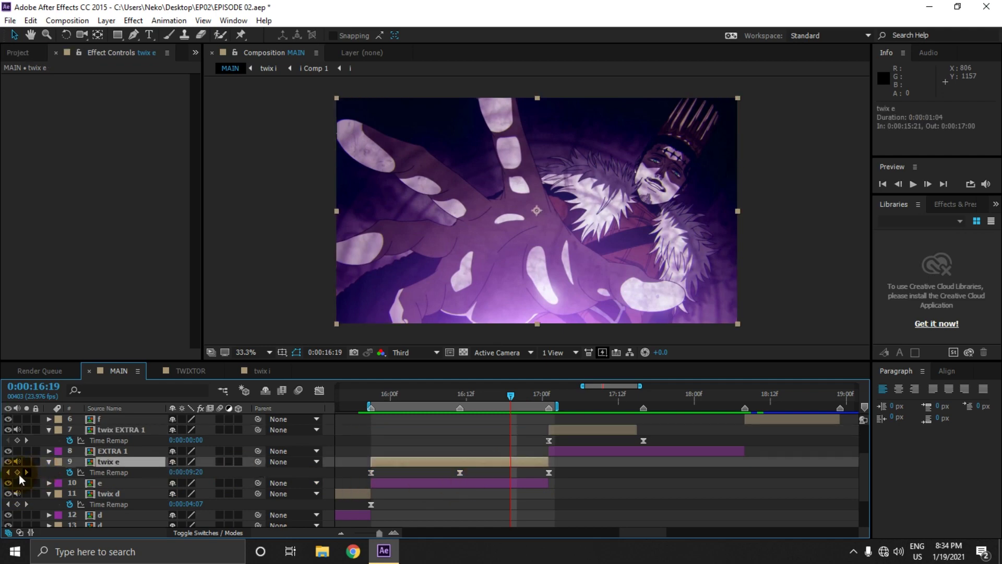
click(17, 472)
- Lower the last time remap keyframe of twix e to about 10 seconds in the value graph and easy-ease it
mouse_move(548, 474)
mouse_down()
mouse_move(510, 473)
mouse_move(553, 475)
mouse_up()
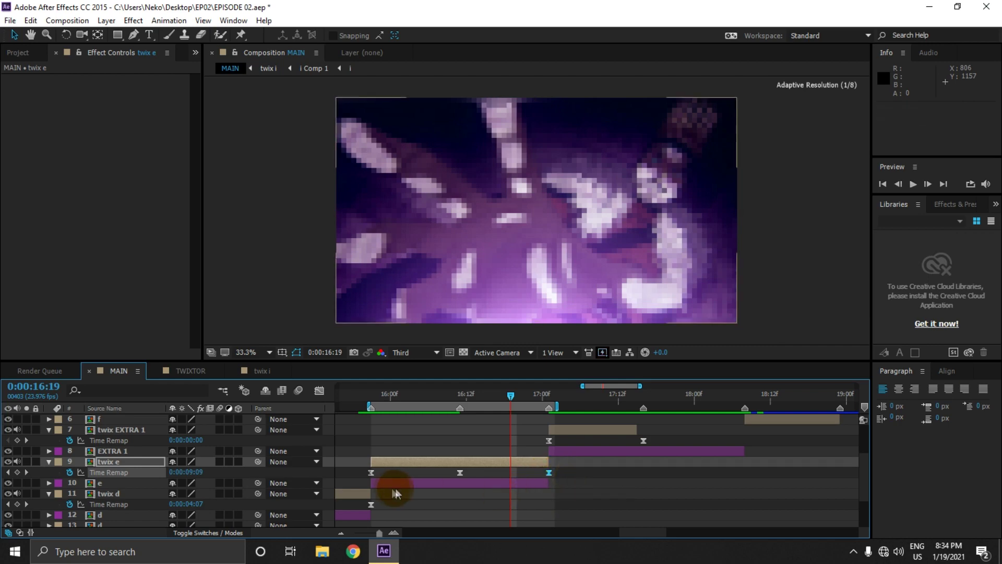
click(320, 391)
click(618, 457)
drag(566, 439, 538, 429)
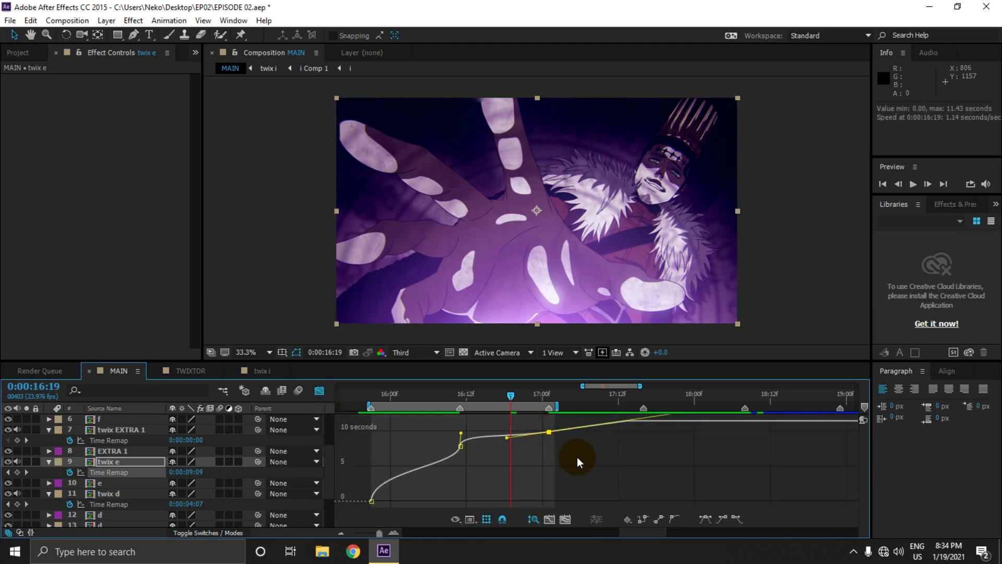
key(F9)
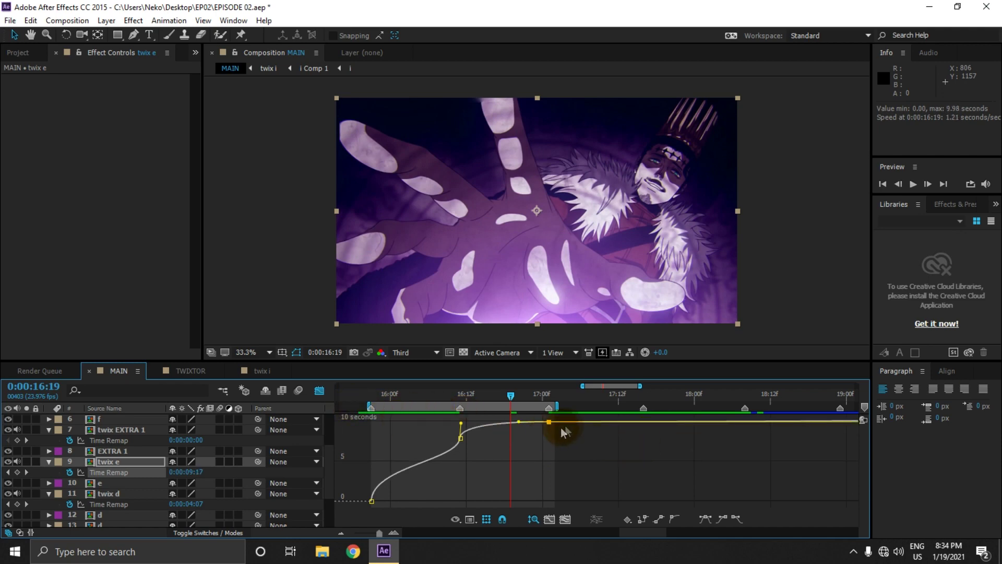
- Reshape the easing handles of twix e's middle and last time remap keyframes, and preview the clip from 0:00:15:21
mouse_move(516, 422)
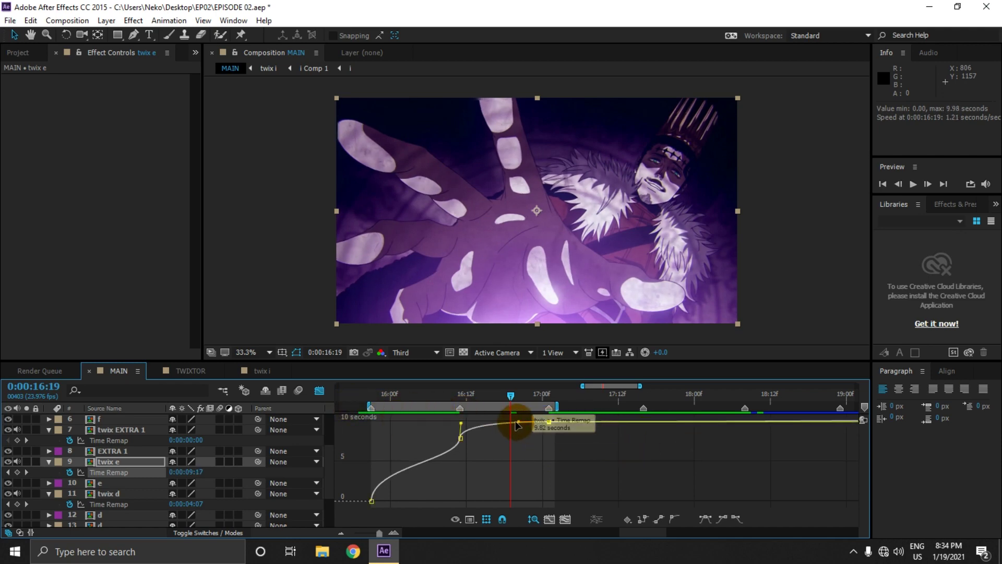
drag(548, 423, 556, 433)
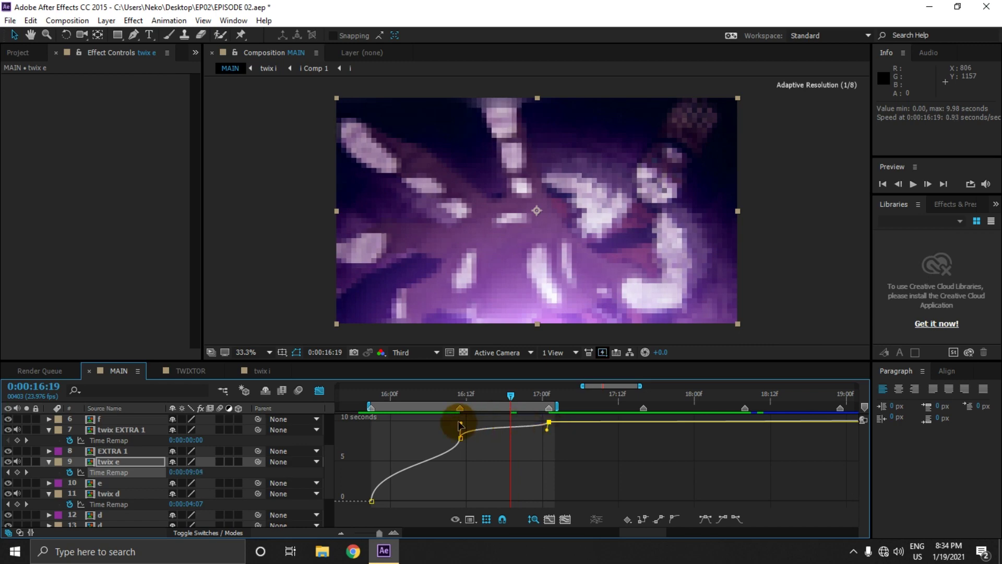
drag(462, 423, 461, 429)
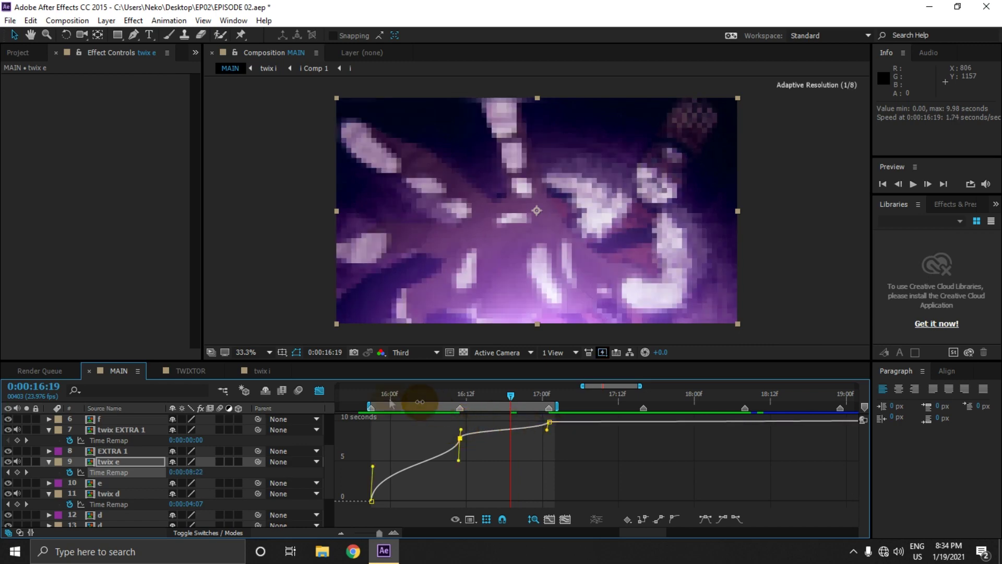
click(371, 393)
key(space)
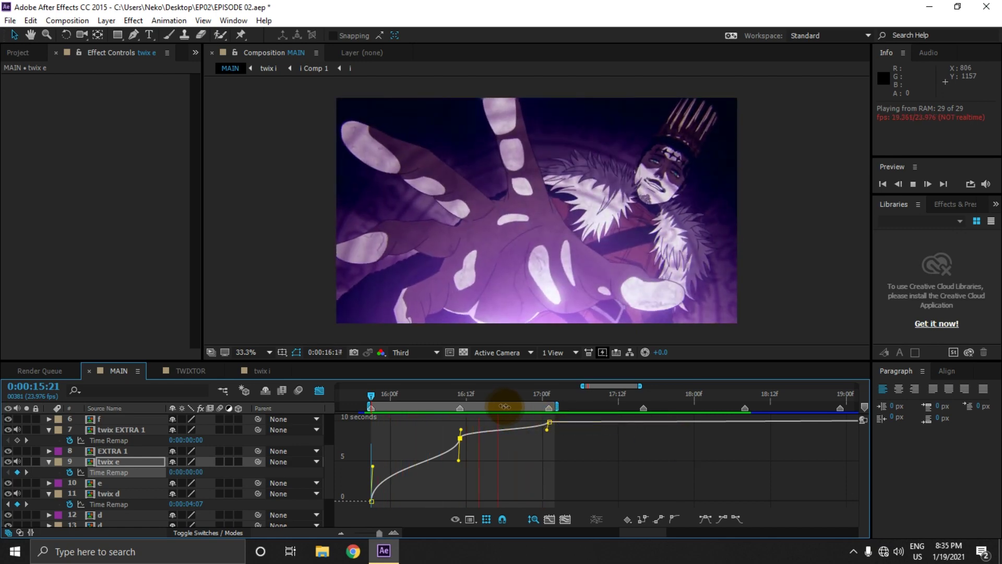
- Return to the layer view, set the MAIN work area from 0:00:14:14 to 0:00:16:07, and preview the cut from twix d to twix e
click(319, 390)
key(shift+F3)
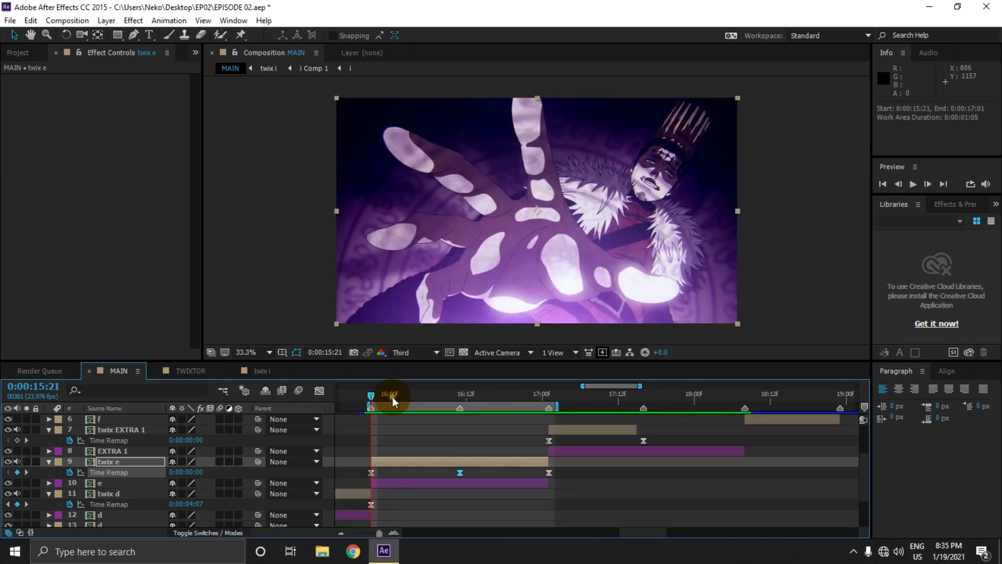
drag(315, 402, 424, 418)
key(space)
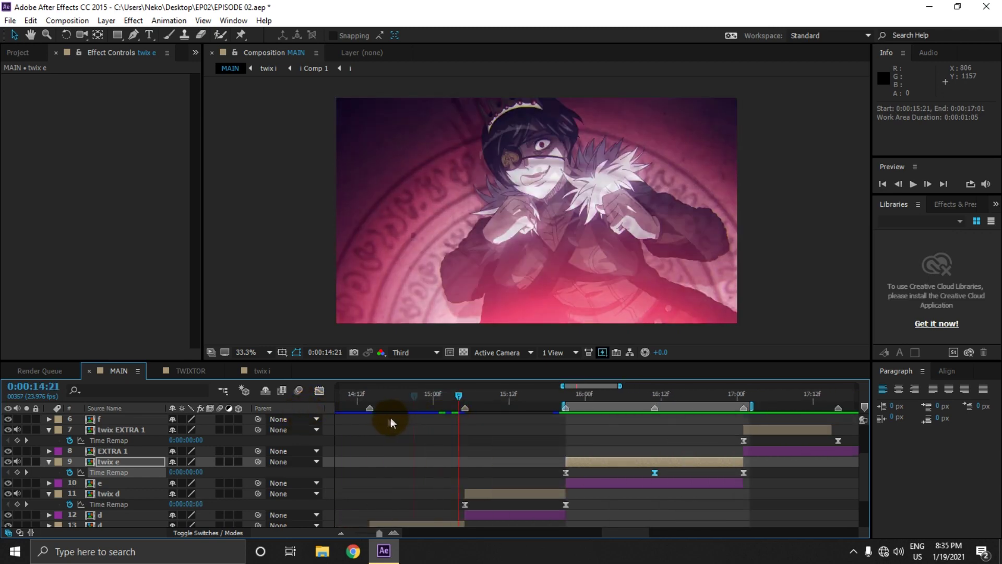
click(372, 414)
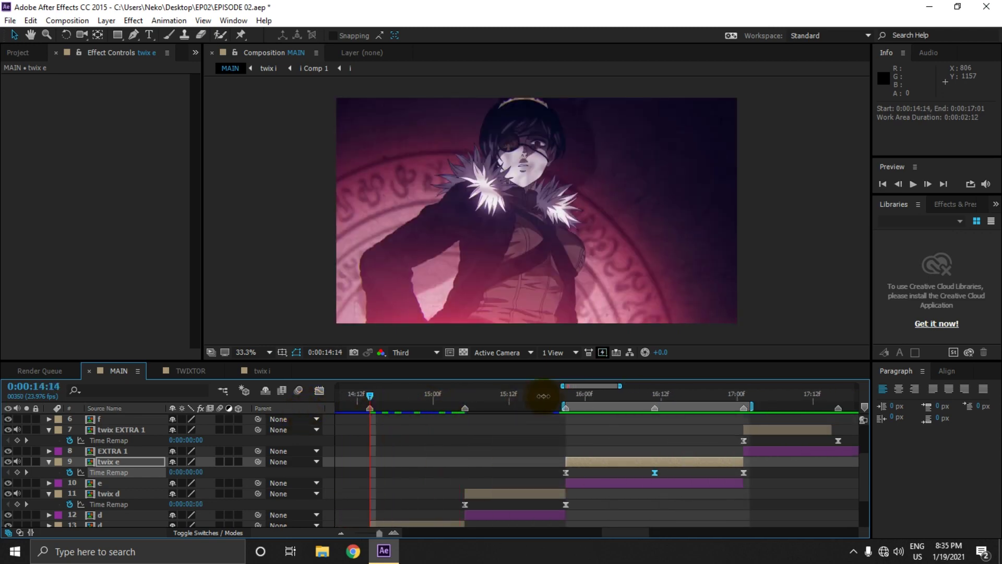
key(b)
key(space)
key(n)
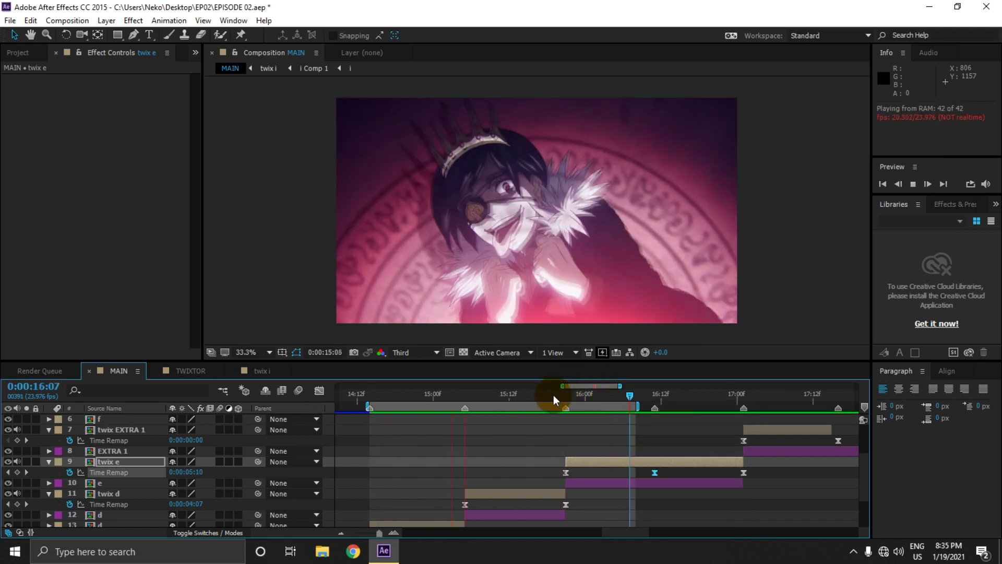
- Add a time remap keyframe to twix d at 0:00:15:18
click(547, 395)
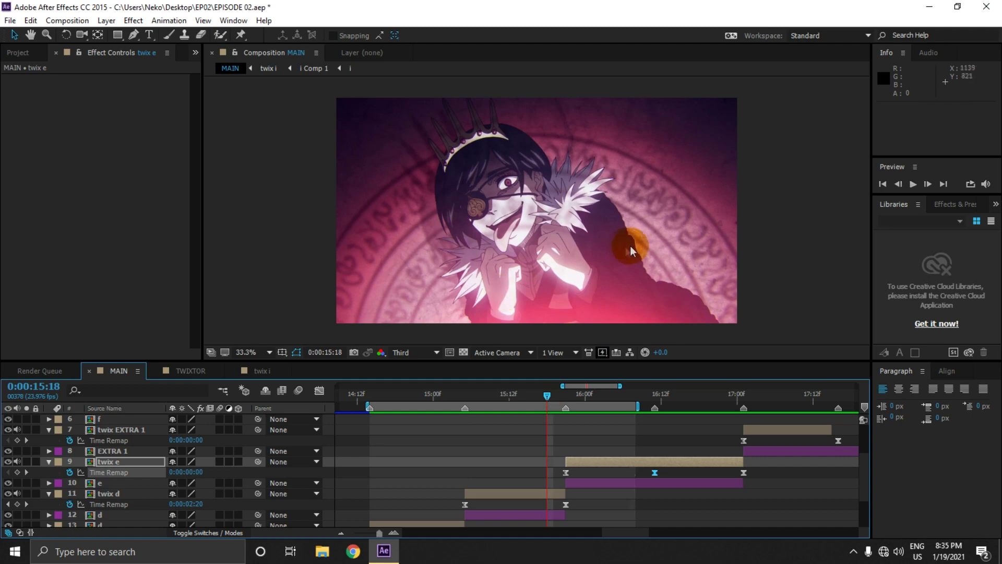
scroll(546, 481, down, 1)
click(556, 462)
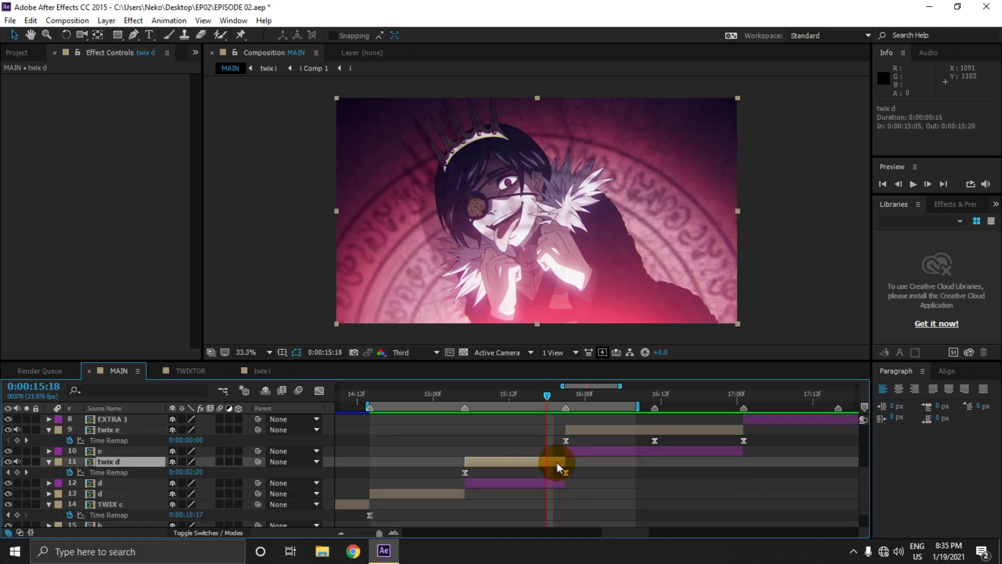
click(50, 482)
key(Page_Down)
key(Page_Up)
key(Page_Up)
key(Page_Up)
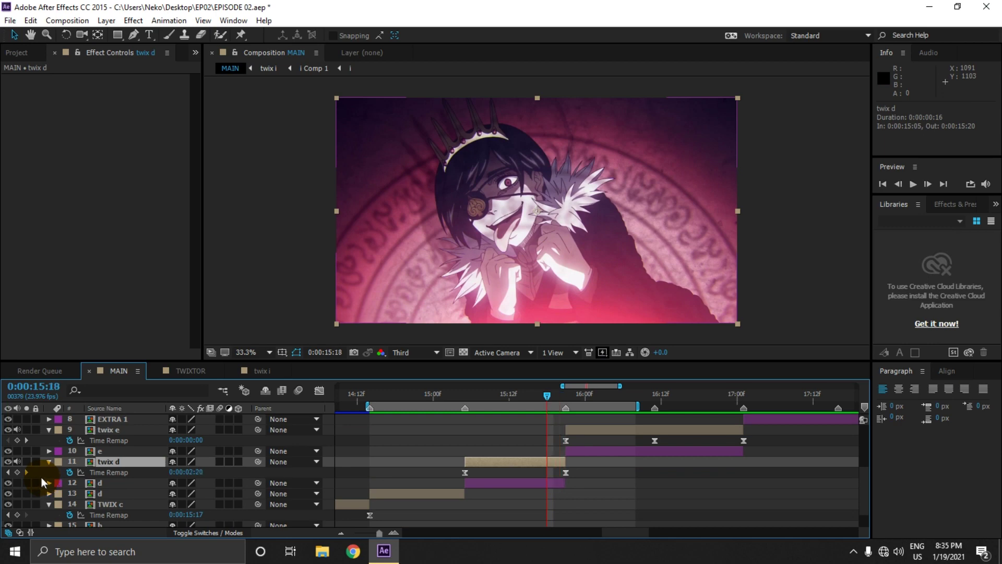
key(Page_Down)
click(18, 471)
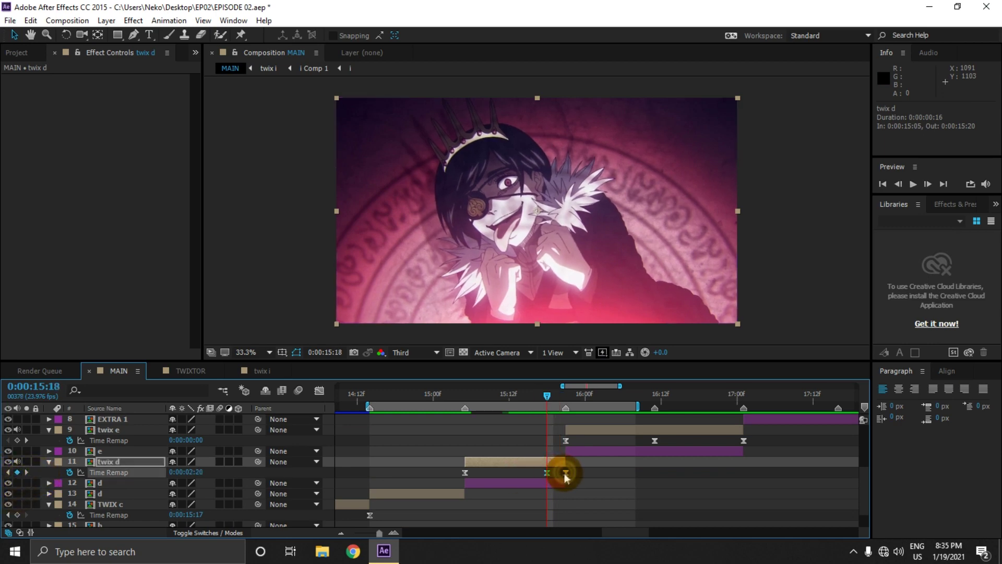
- Move the new keyframe onto twix d's end keyframe and raise the first keyframe's easing handle in the value graph
mouse_move(550, 473)
mouse_down()
mouse_move(585, 473)
mouse_move(567, 475)
mouse_up()
drag(444, 479, 564, 476)
click(318, 391)
click(566, 448)
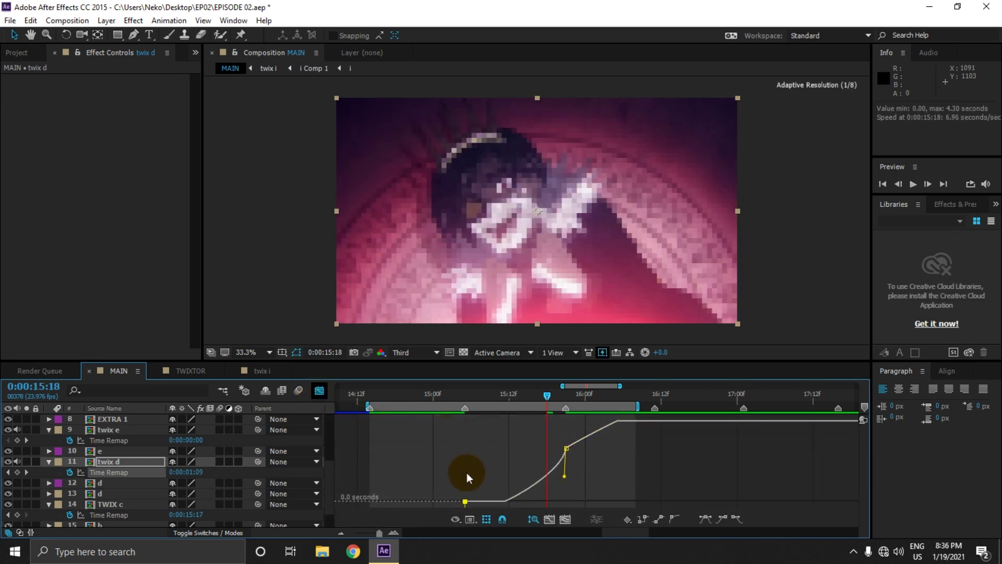
drag(465, 496, 460, 462)
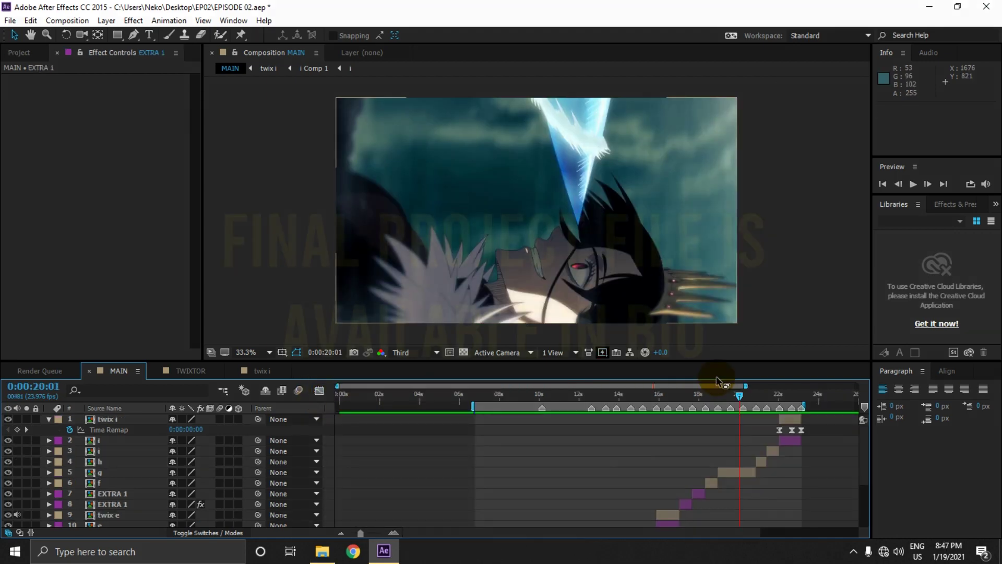
click(710, 397)
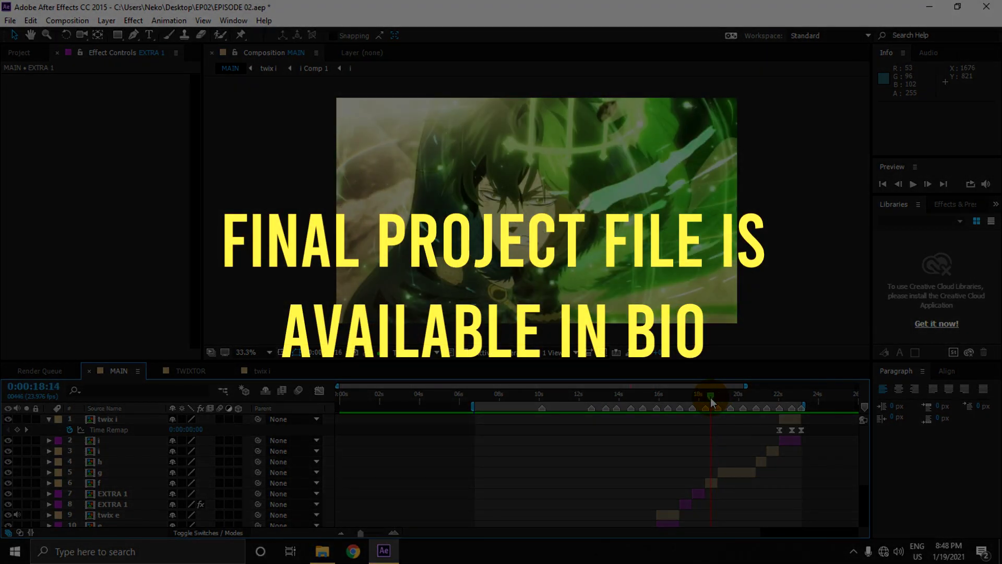